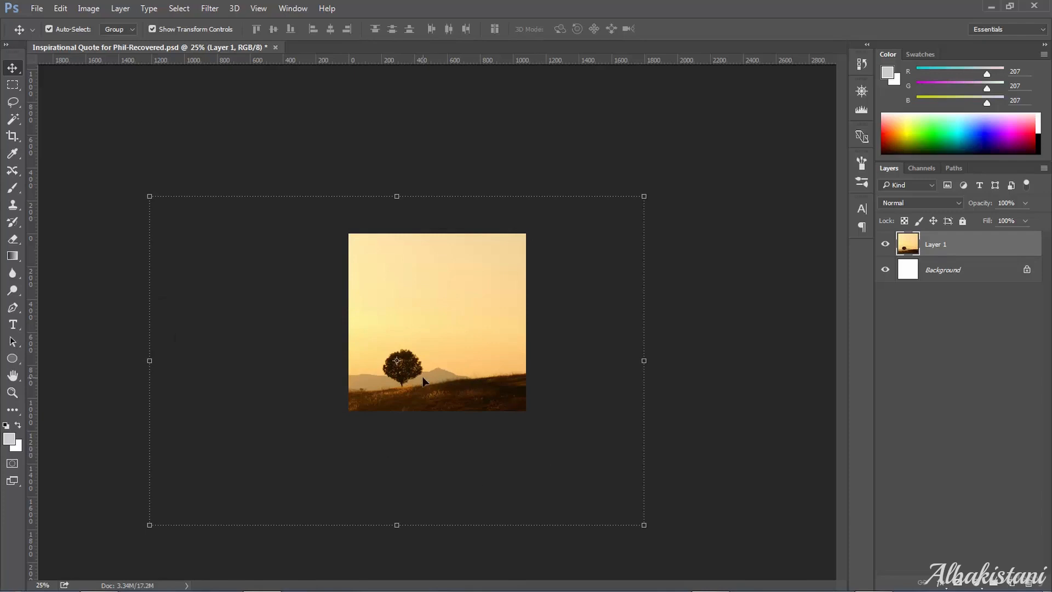
- Move the landscape photo up and to the right so the tree sits near the canvas centre
left_click_drag(430, 375, 464, 333)
left_click(291, 301)
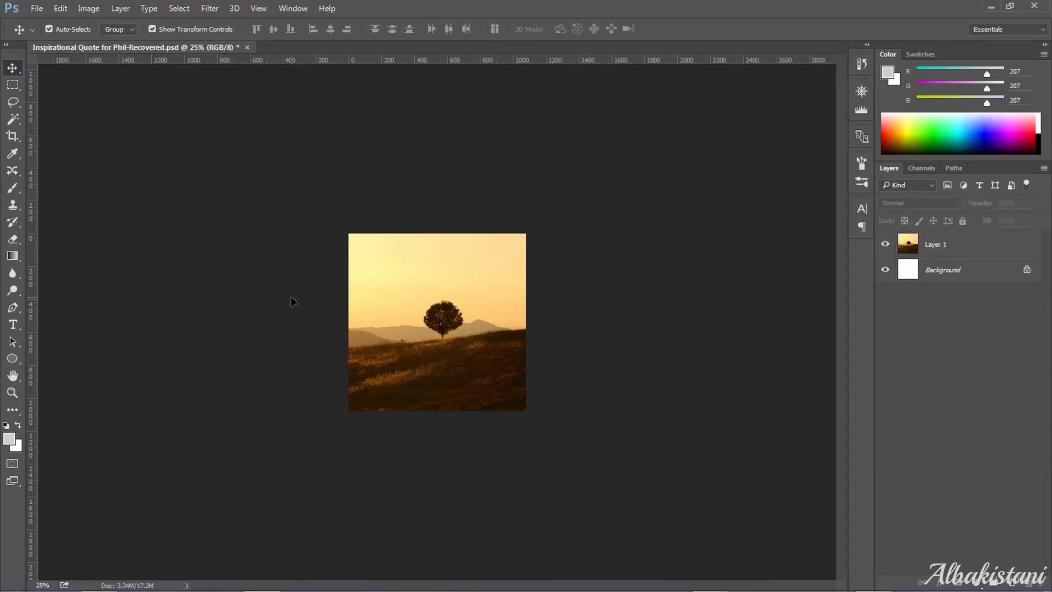
key("ctrl+plus")
key("ctrl+plus")
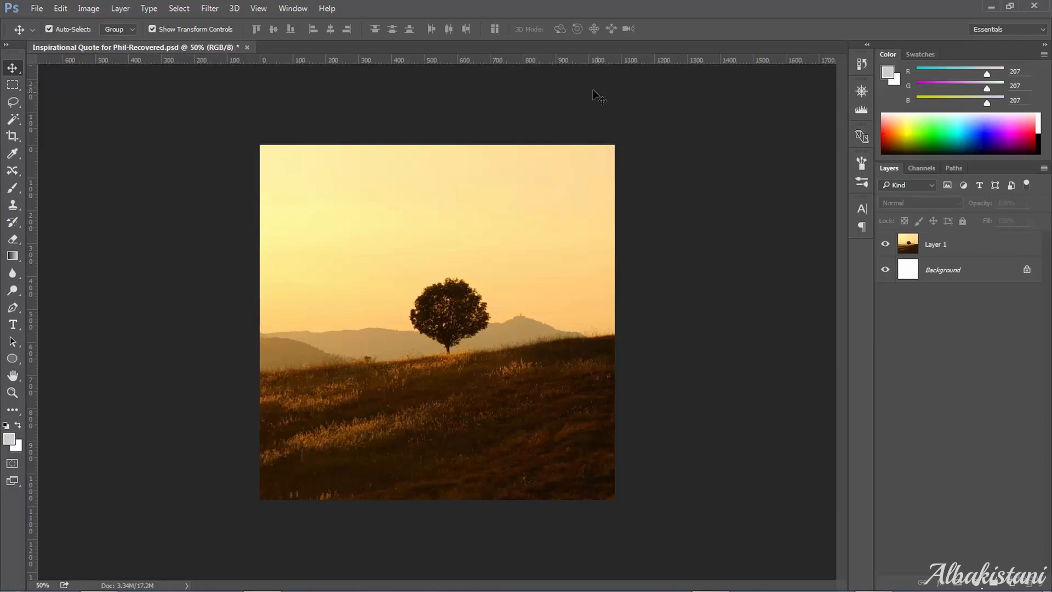
- Check that the rulers are displayed and set the ruler units to Pixels
left_click(270, 8)
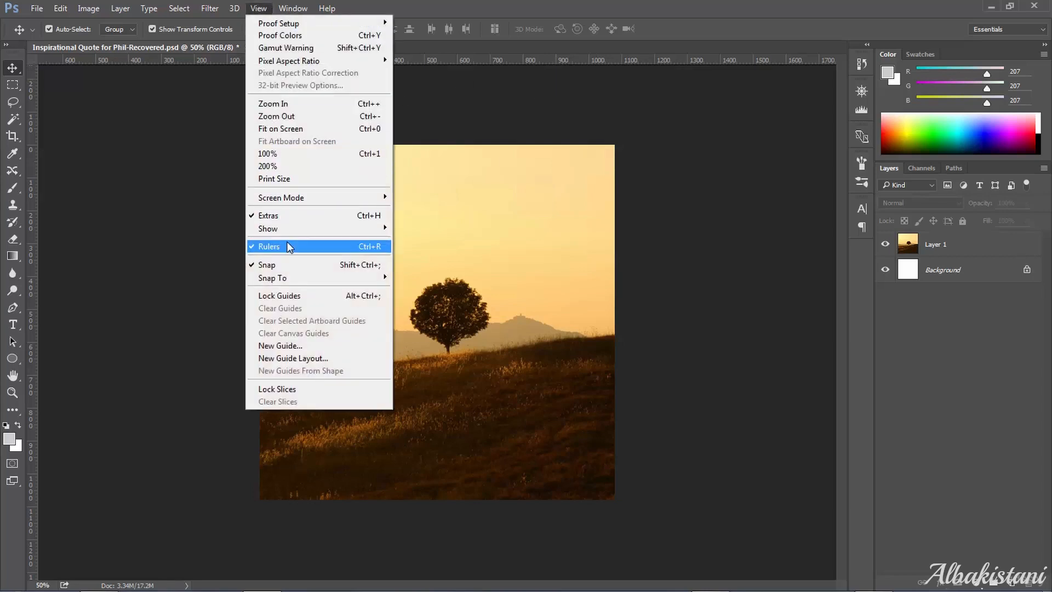
left_click(475, 81)
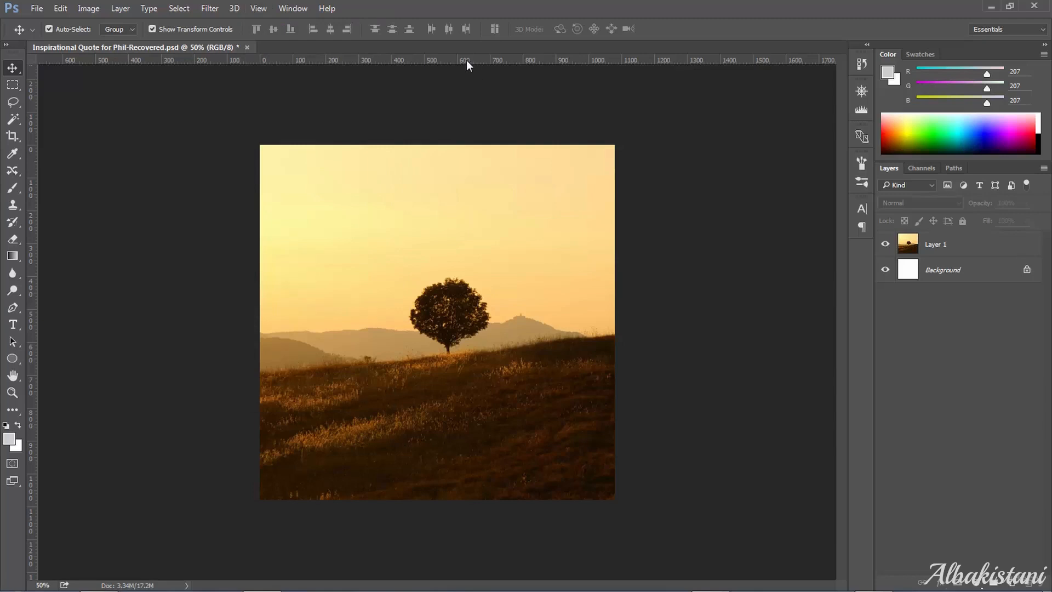
double_click(465, 60)
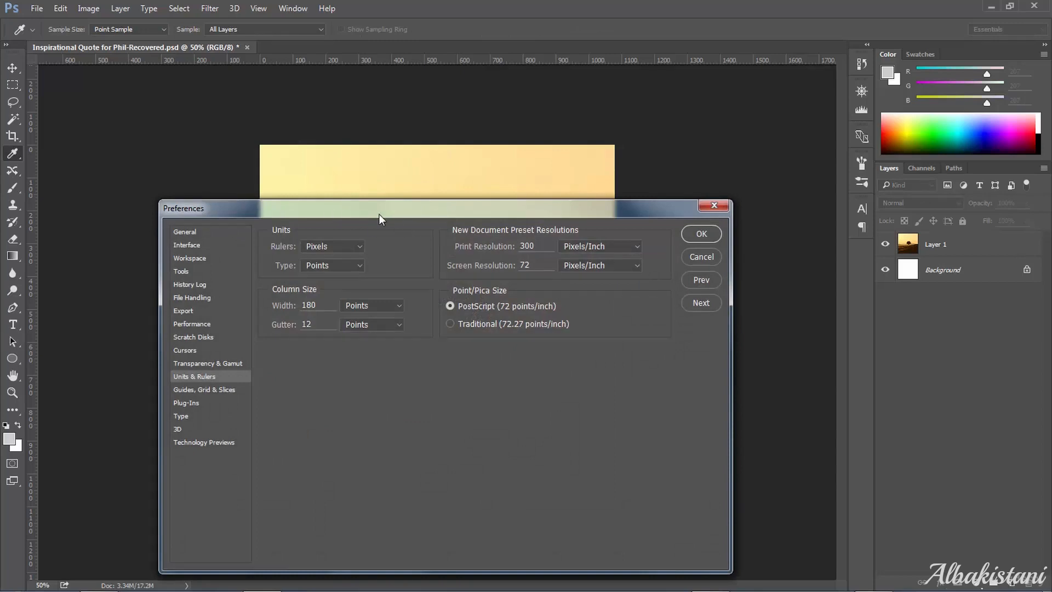
left_click(320, 245)
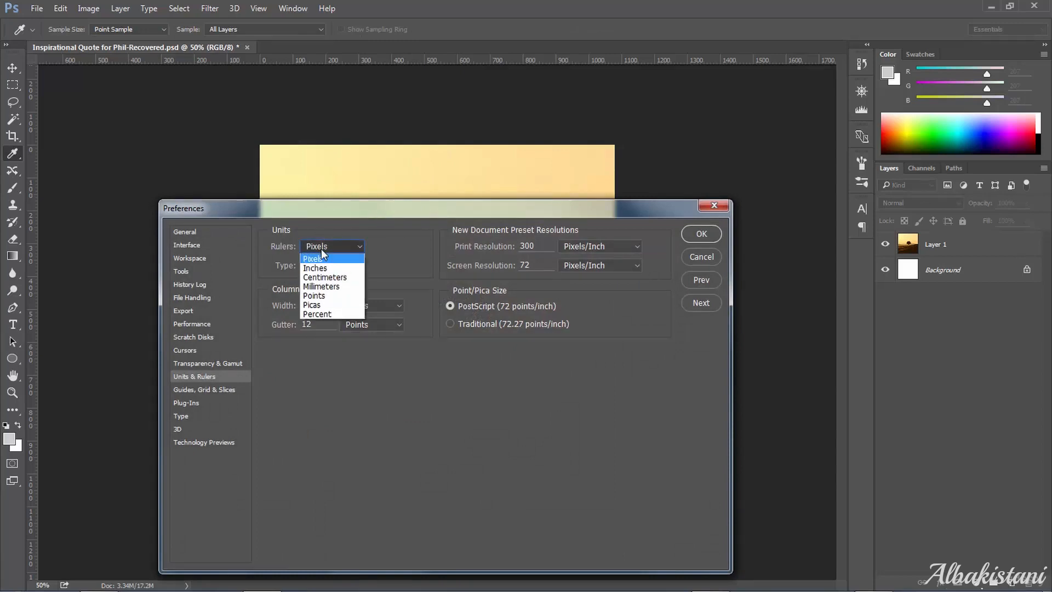
left_click(323, 258)
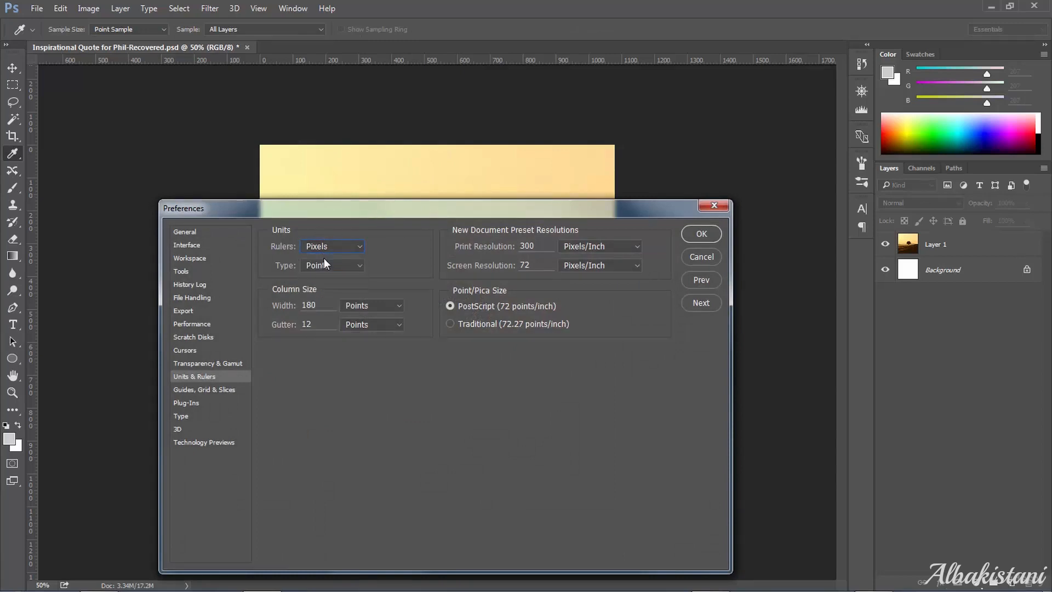
left_click(690, 236)
key("v")
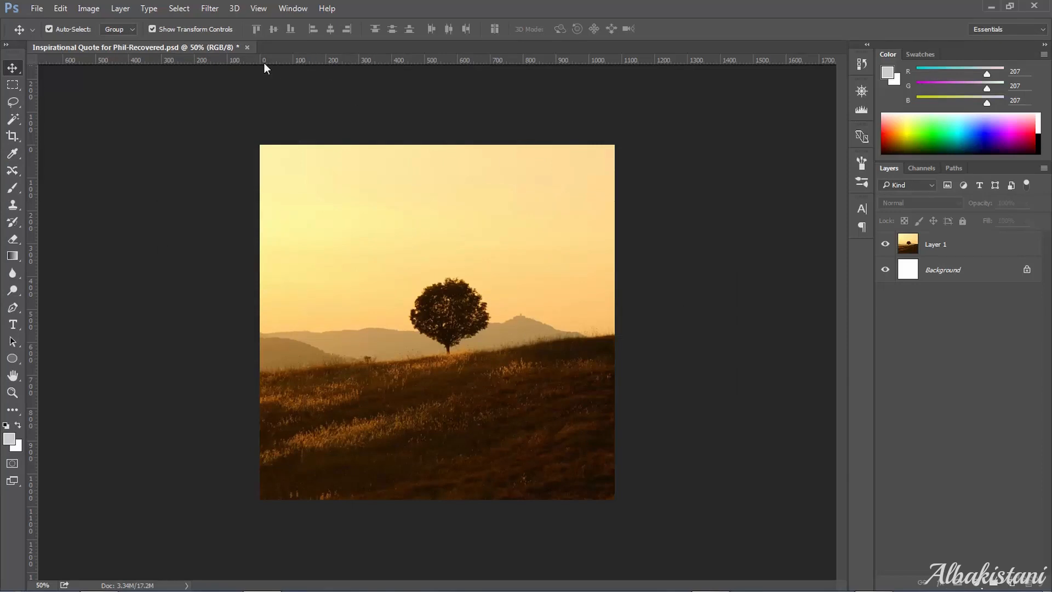
- Add horizontal and vertical guides through the canvas centre, and shift the Layer 1 photo left to centre the tree on the vertical guide
left_click_drag(253, 61, 239, 322)
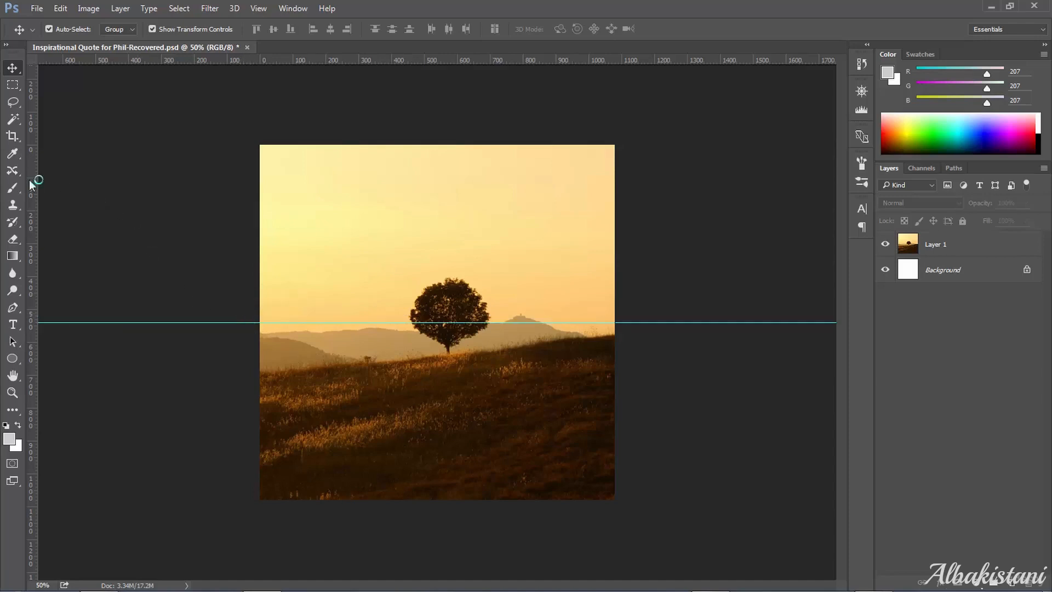
left_click_drag(28, 180, 434, 245)
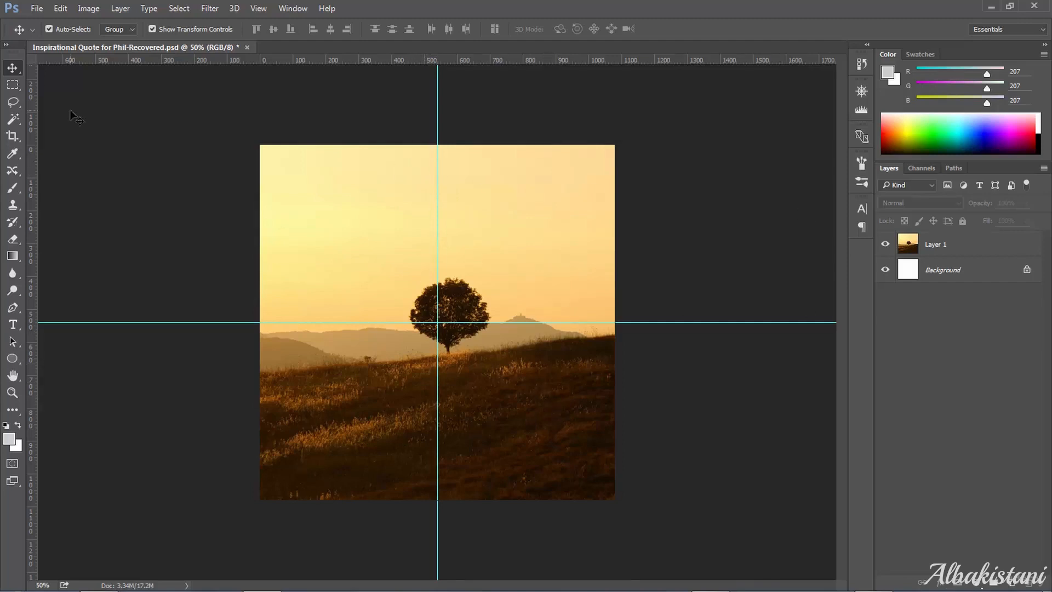
left_click(975, 243)
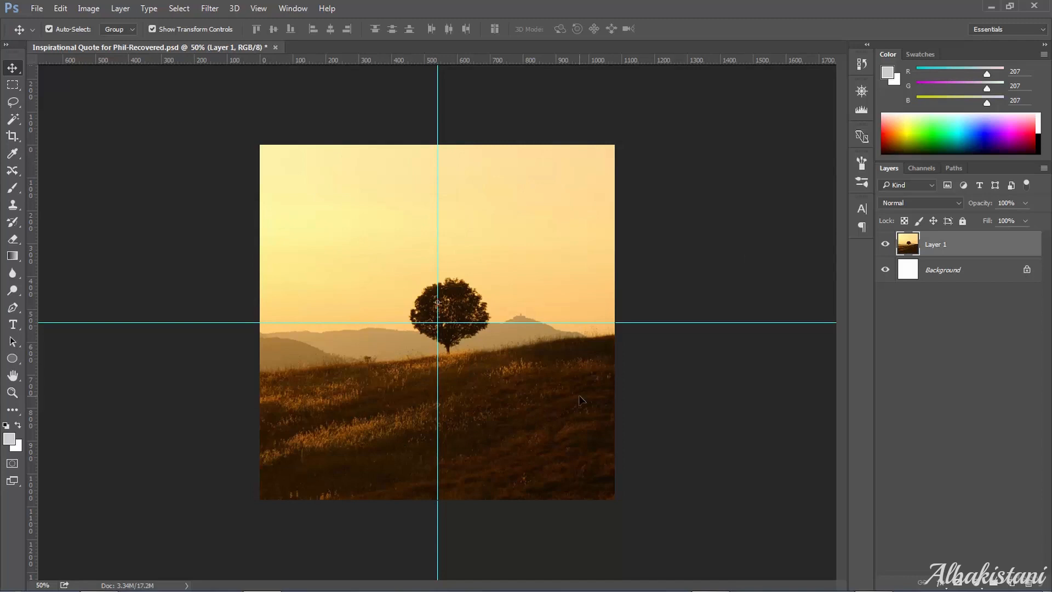
left_click_drag(579, 395, 569, 396)
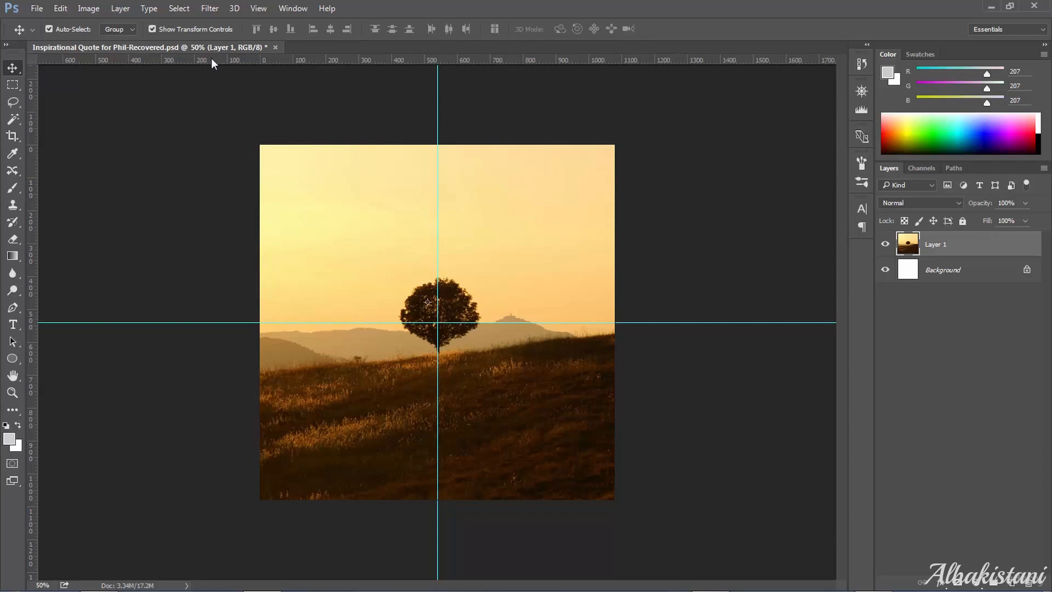
- Place horizontal guides at 360 px and two thirds down the canvas, and remove the horizontal centre guide
left_click_drag(211, 63, 209, 263)
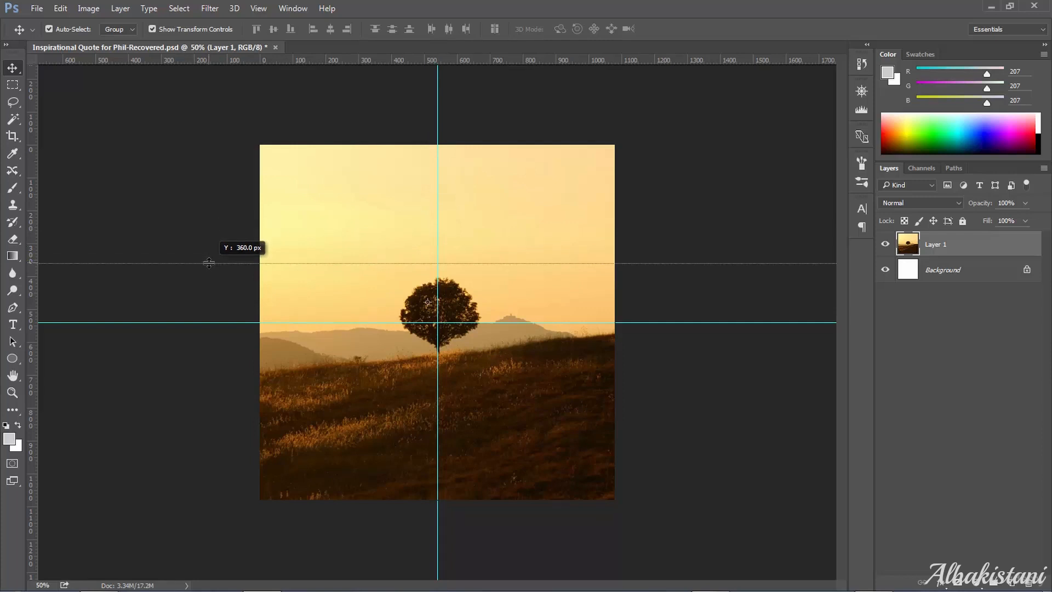
left_click_drag(208, 263, 209, 263)
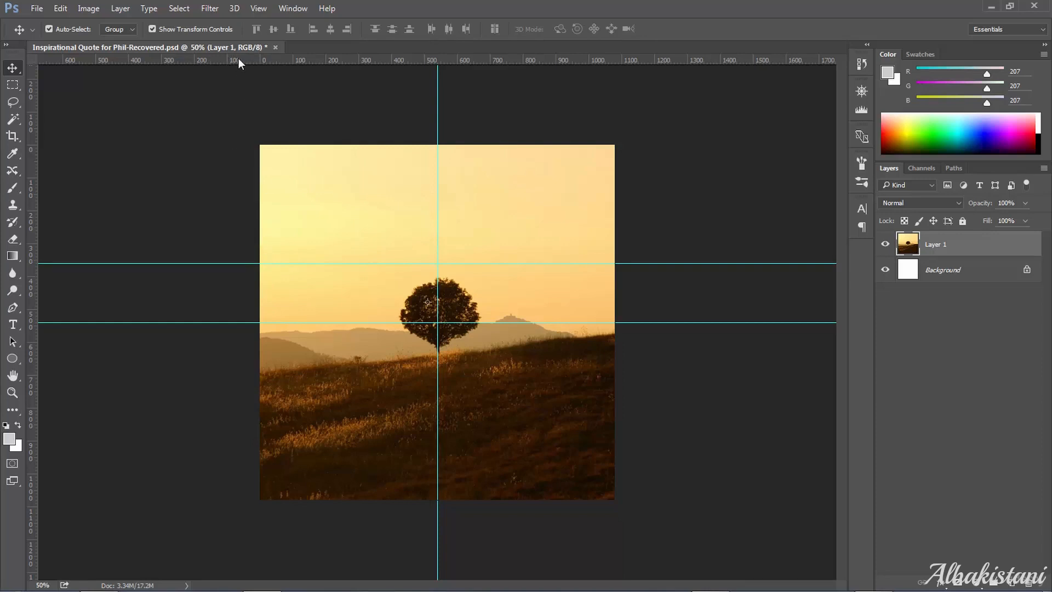
left_click_drag(238, 58, 236, 382)
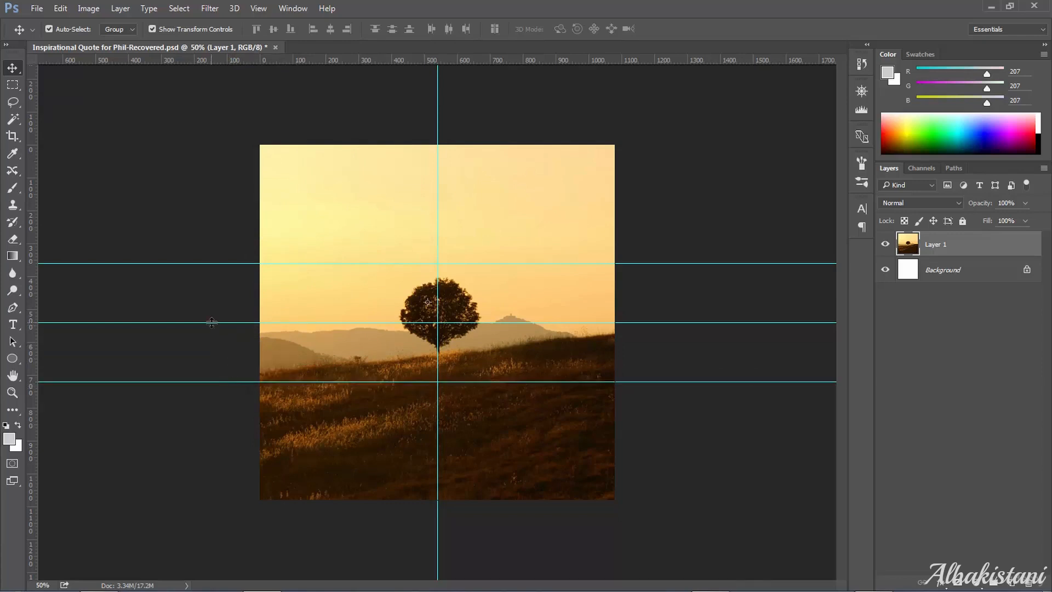
left_click_drag(210, 323, 222, 54)
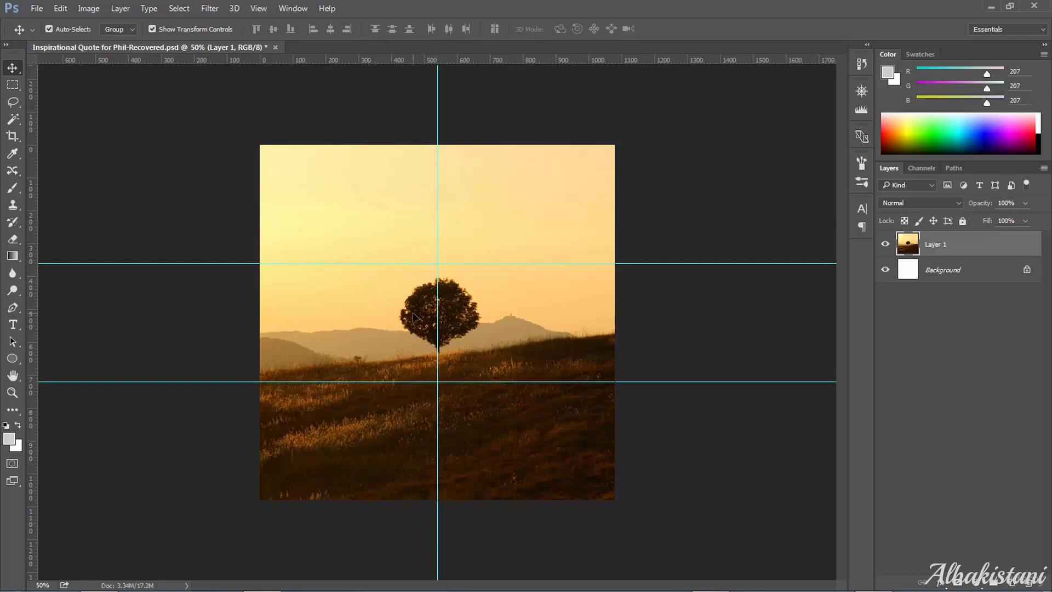
- Move the photo down so the tree sits on the lower-third guide, and remove all remaining guides
left_click_drag(414, 326, 411, 381)
mouse_move(203, 60)
left_mouse_down()
mouse_move(197, 108)
mouse_move(185, 56)
left_mouse_up()
left_click_drag(216, 382, 197, 54)
left_click_drag(439, 113, 44, 69)
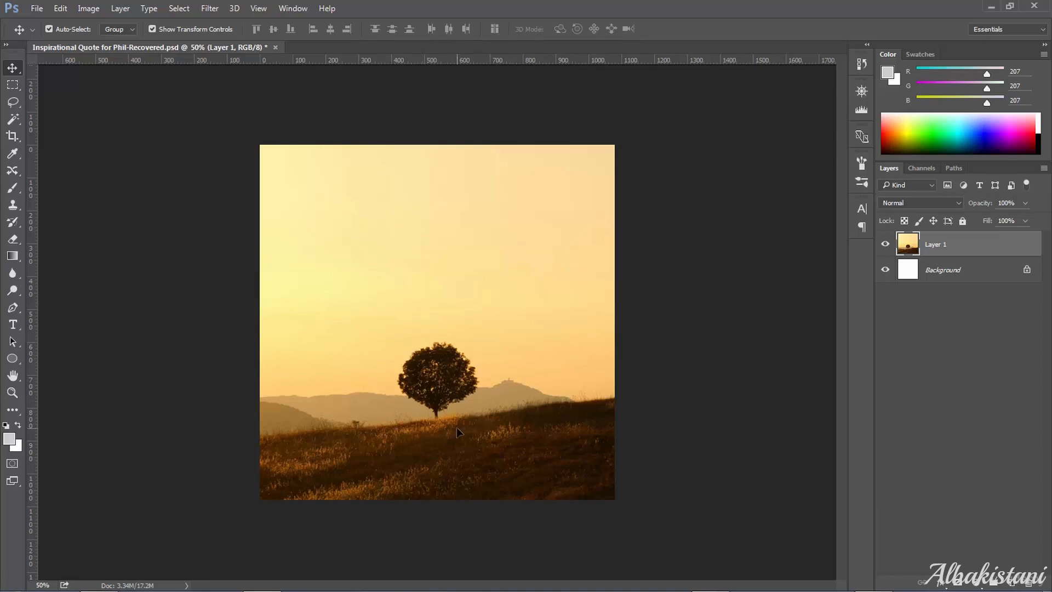
- Raise the photo slightly to show more of the hillside, and fully lock Layer 1
left_click_drag(457, 427, 456, 410)
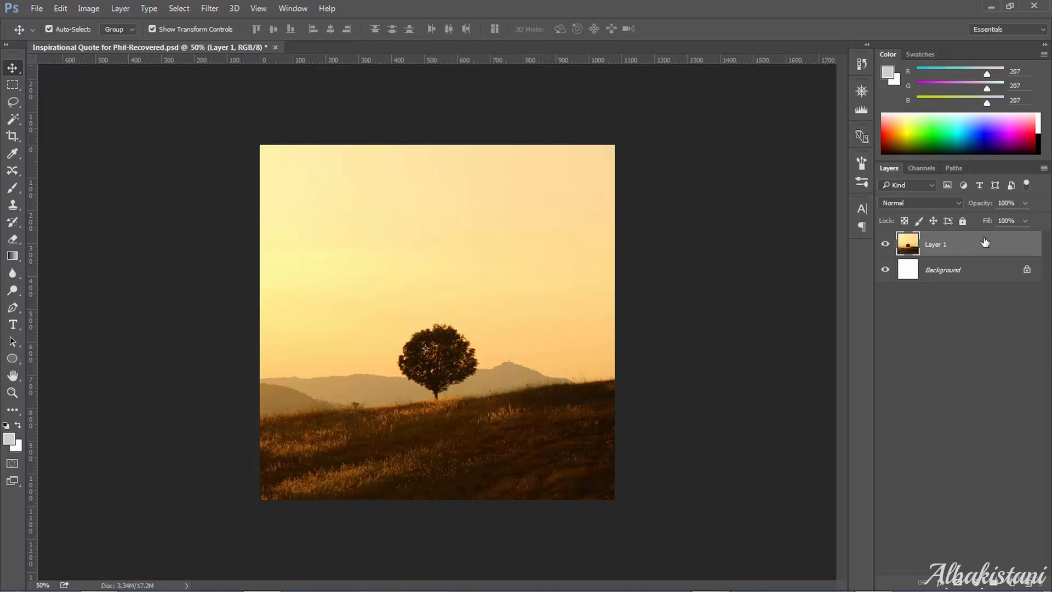
left_click(963, 221)
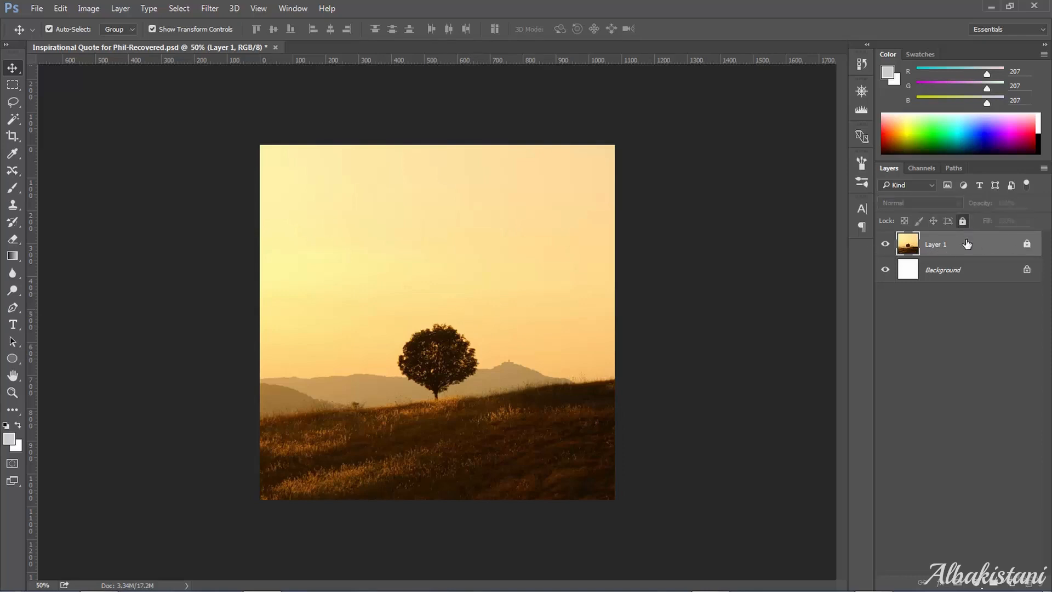
left_click_drag(453, 290, 378, 317)
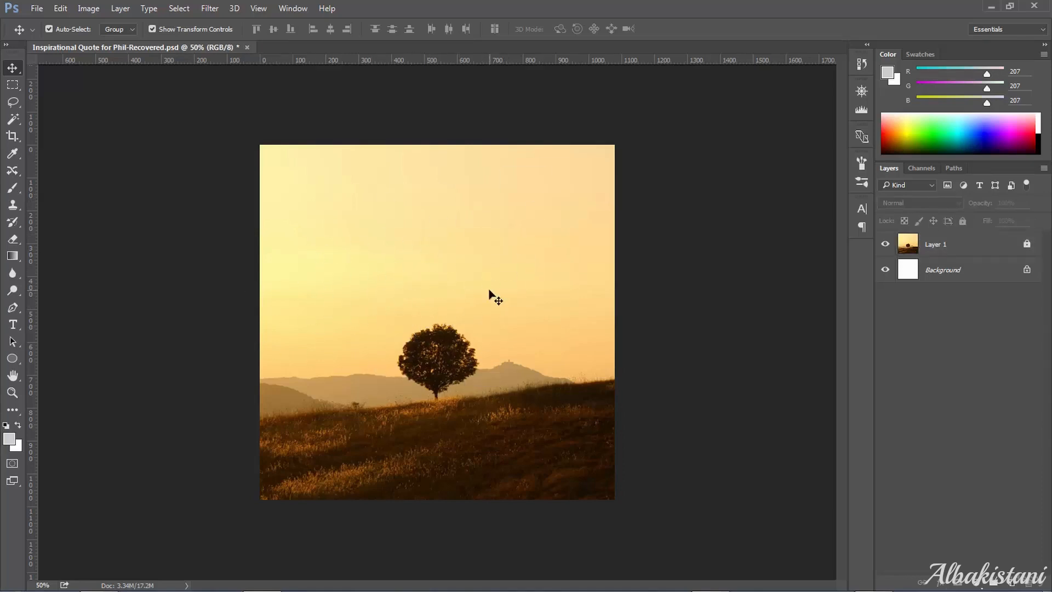
- Set up the Type tool with the Calisto MT Regular font and black text colour 000000
left_click(12, 328)
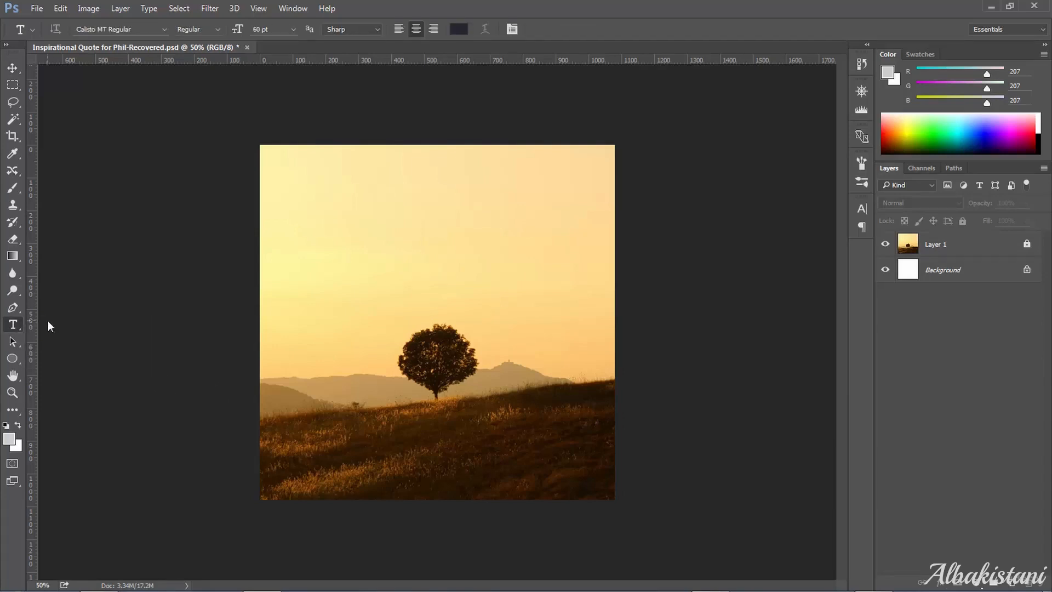
left_click(163, 25)
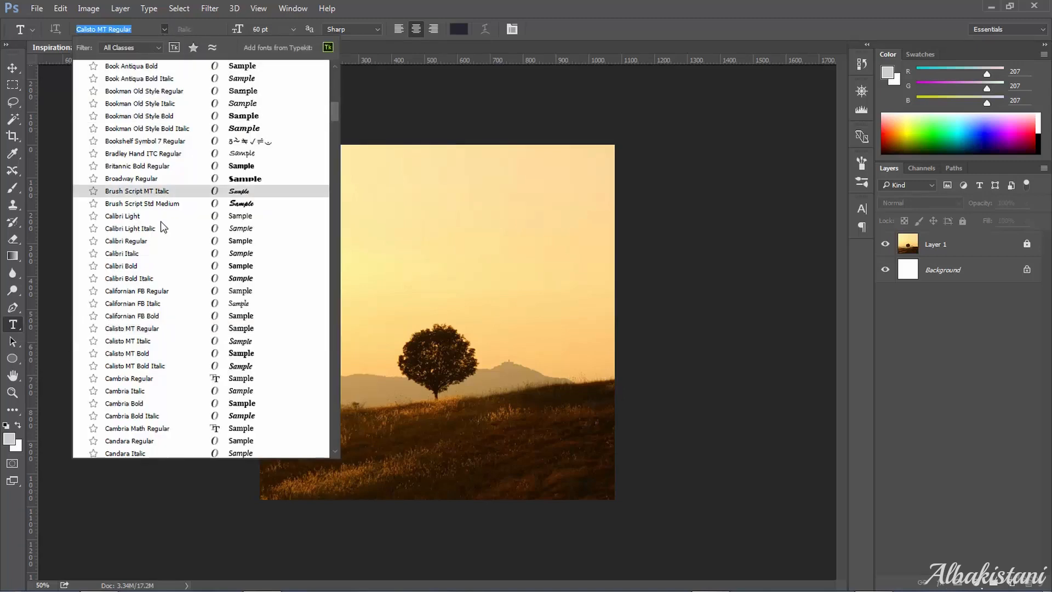
left_click(151, 331)
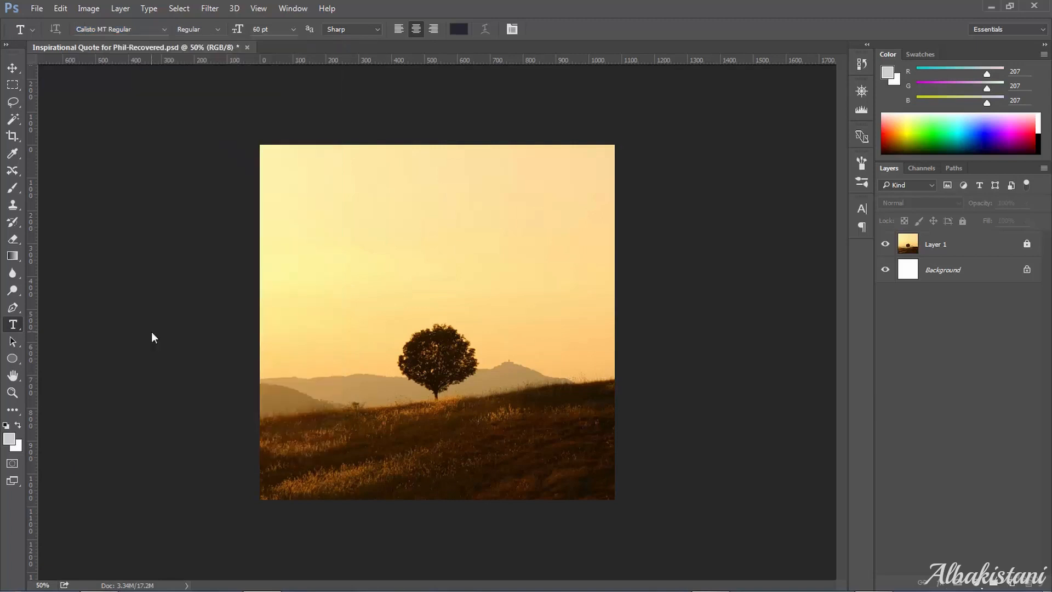
left_click(458, 31)
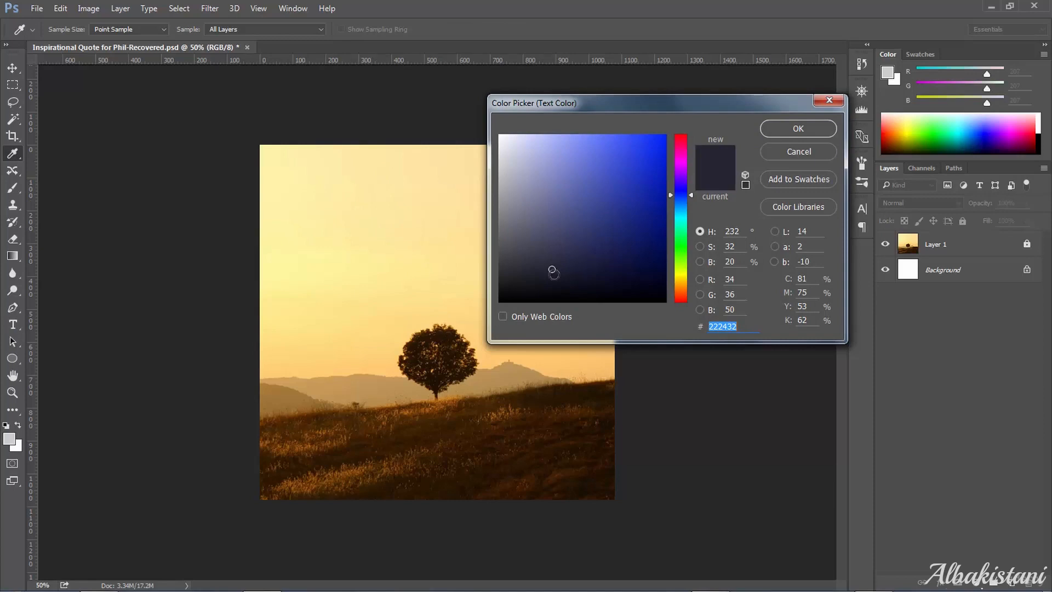
left_click_drag(552, 268, 489, 315)
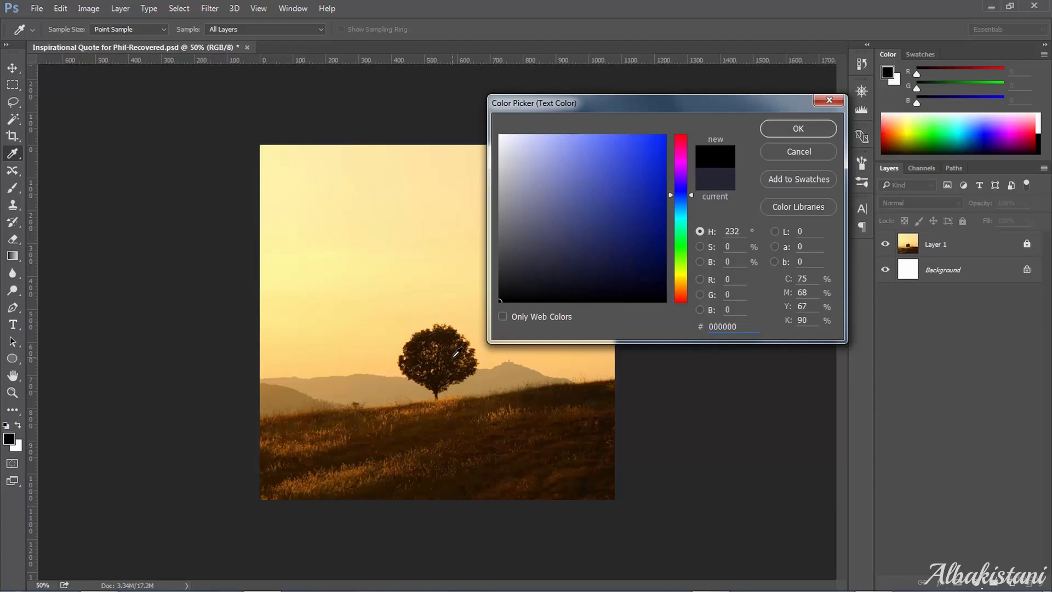
left_click(798, 129)
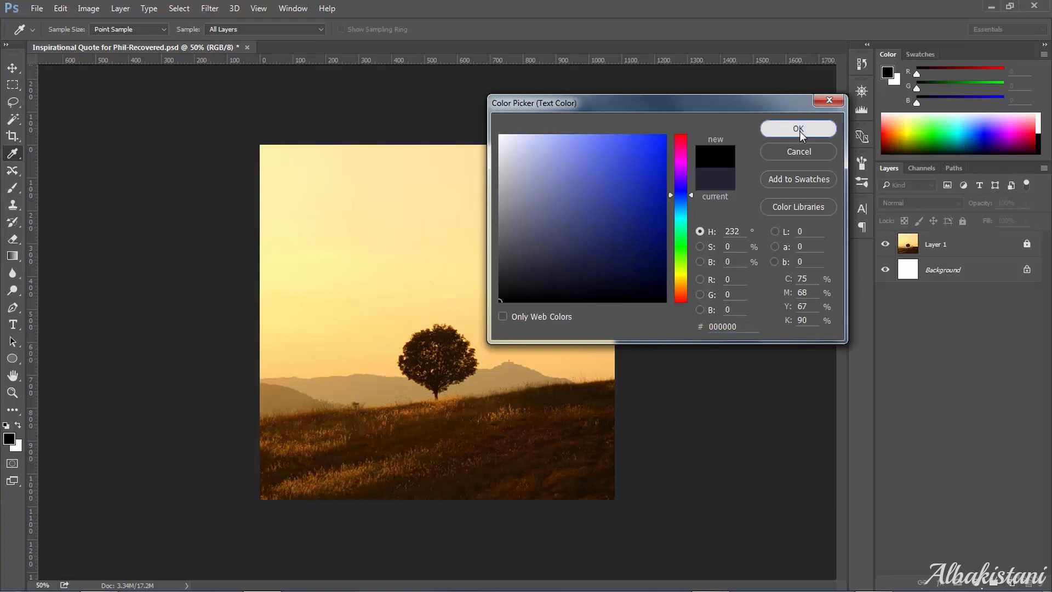
- Add the three-line text "Someone is / sitting in the shade / today because someone" in the sky and centre it near the canvas's upper edge
left_click(406, 190)
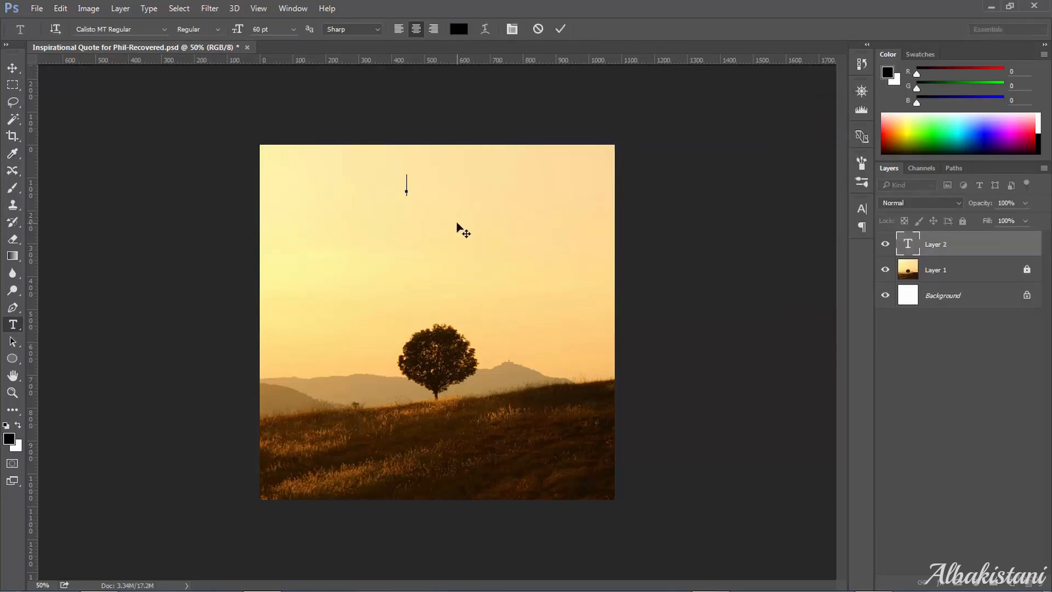
type("Someone is")
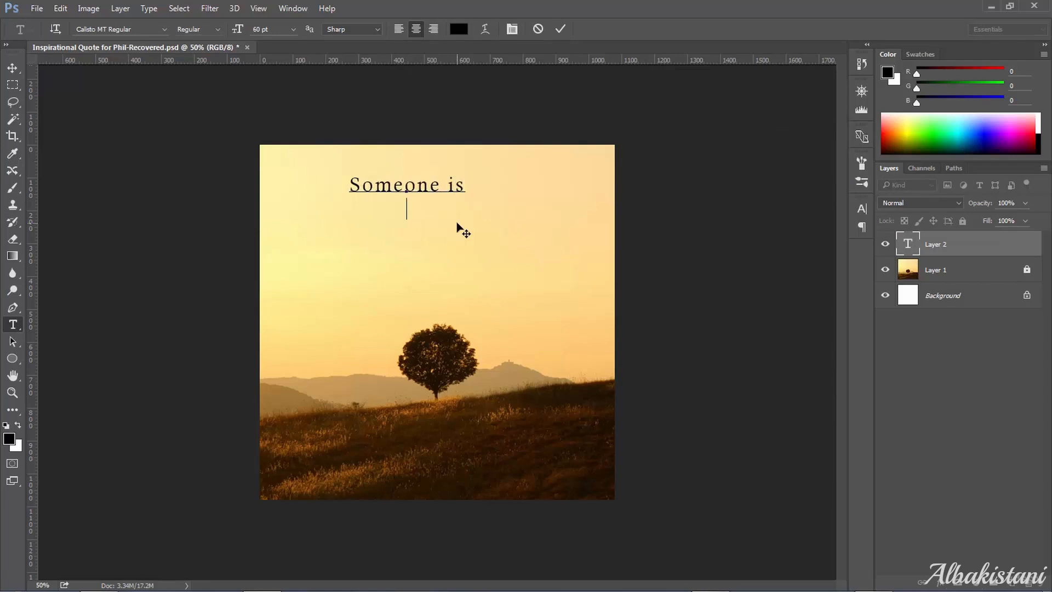
key("Return")
type("sitting in the shade")
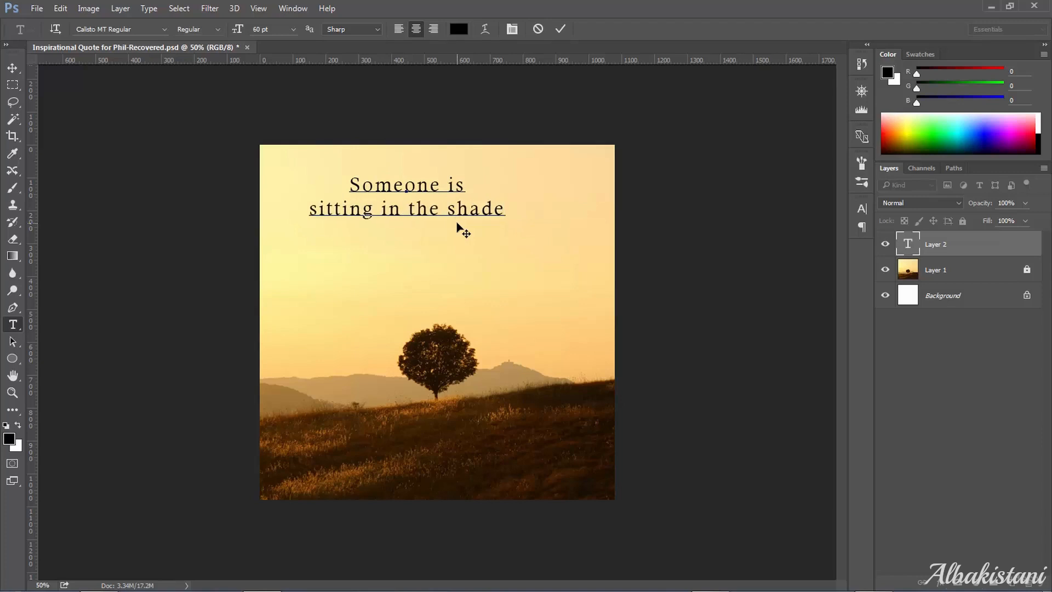
key("Return")
type("b")
key("BackSpace")
type("today be")
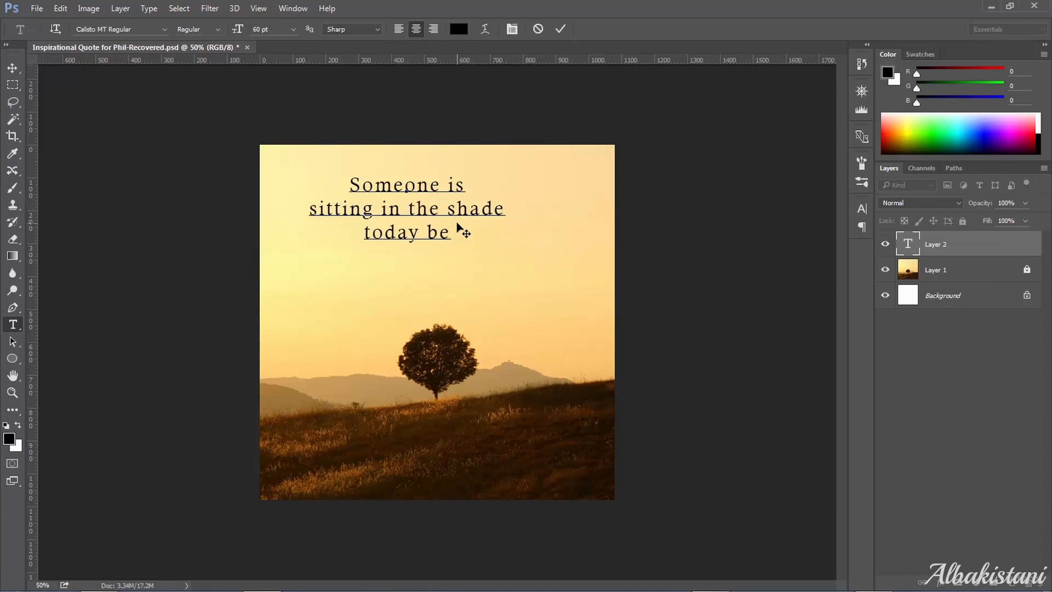
type("cause someone")
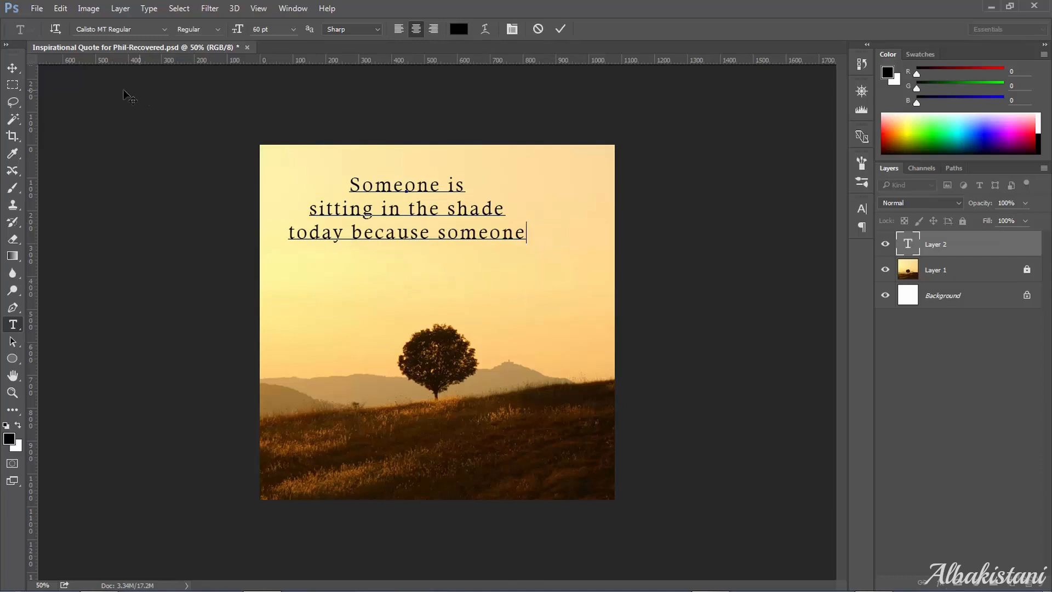
left_click(12, 68)
left_click_drag(367, 187, 400, 162)
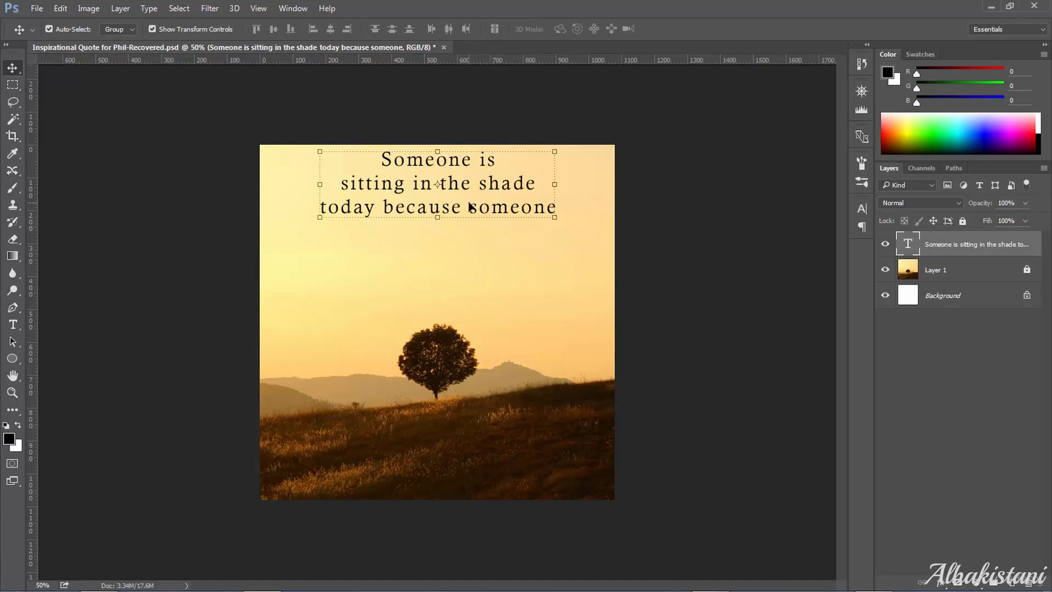
left_click(18, 326)
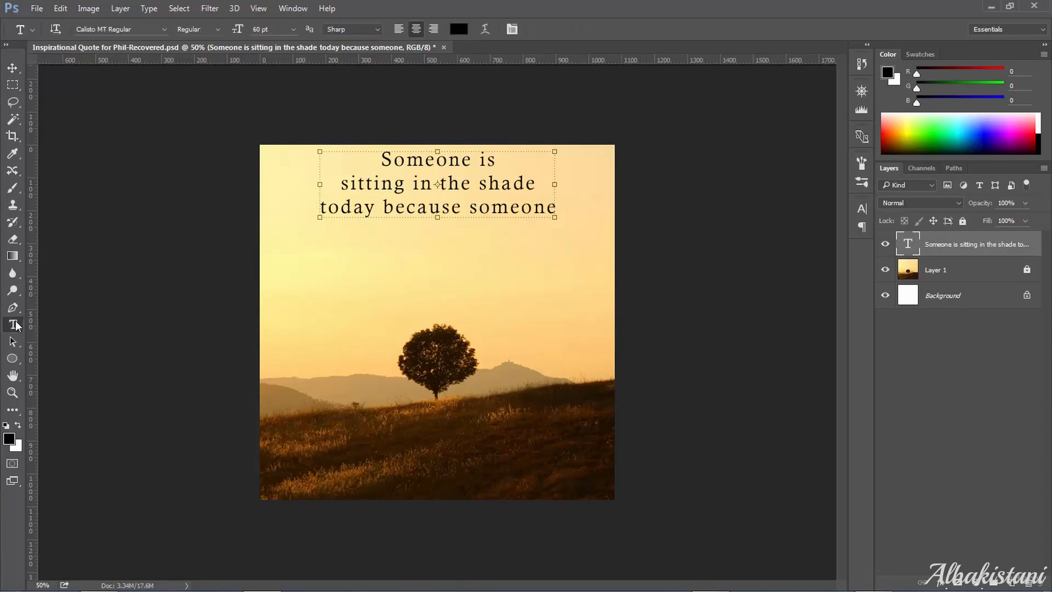
left_click(50, 324)
left_click_drag(558, 212, 462, 249)
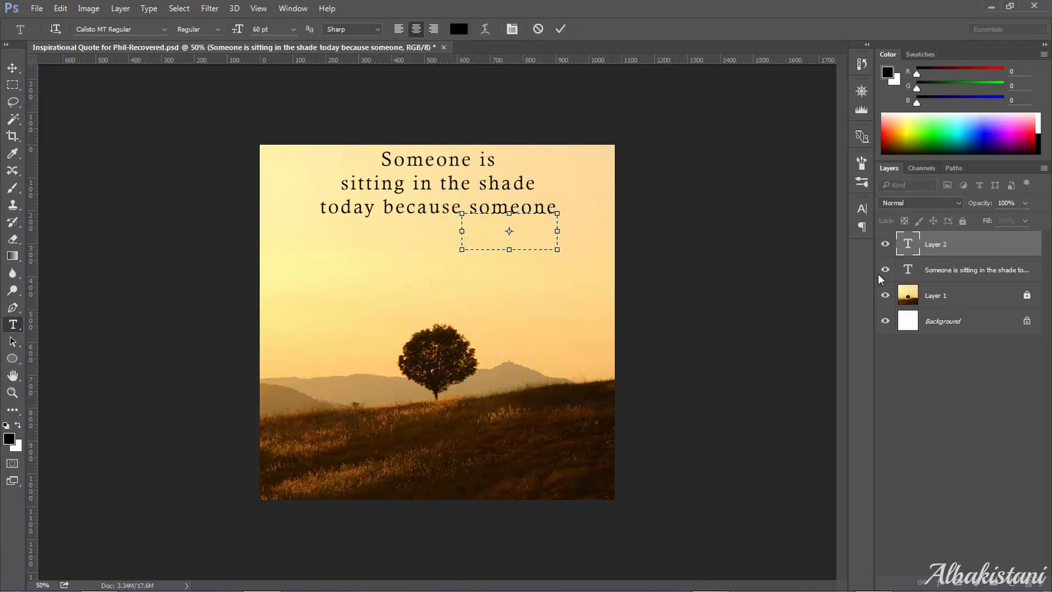
left_click_drag(947, 250, 1027, 585)
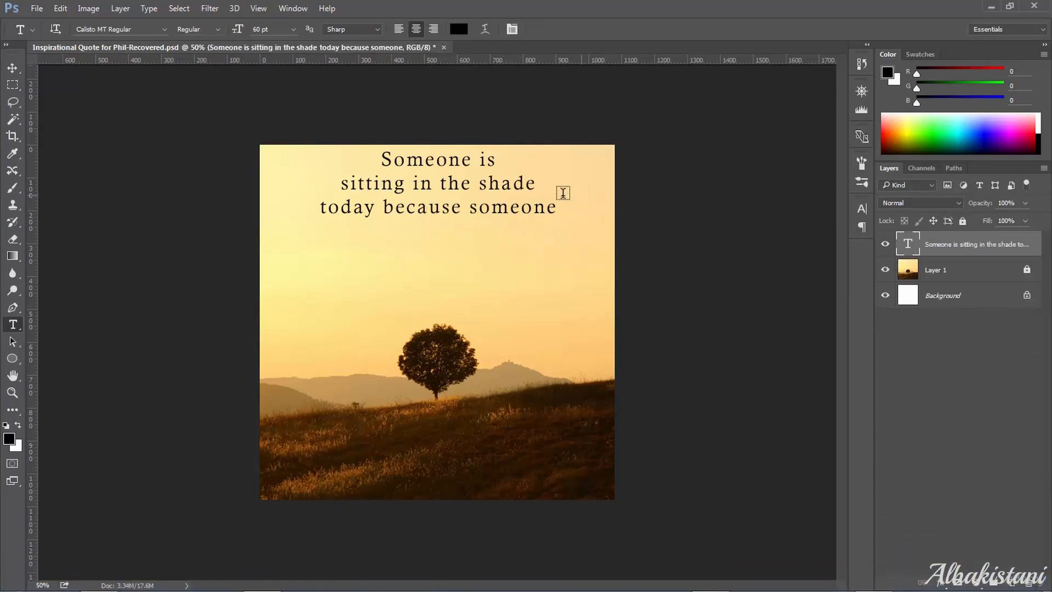
- Try left alignment on the three-line quote text and restore its centre alignment
left_click_drag(556, 209, 375, 154)
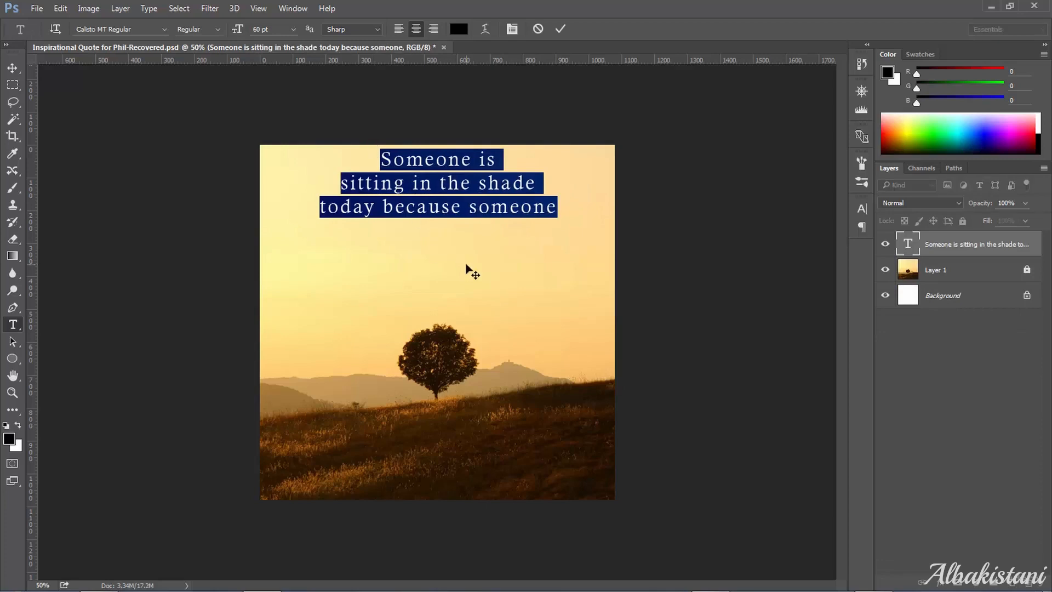
left_click(398, 30)
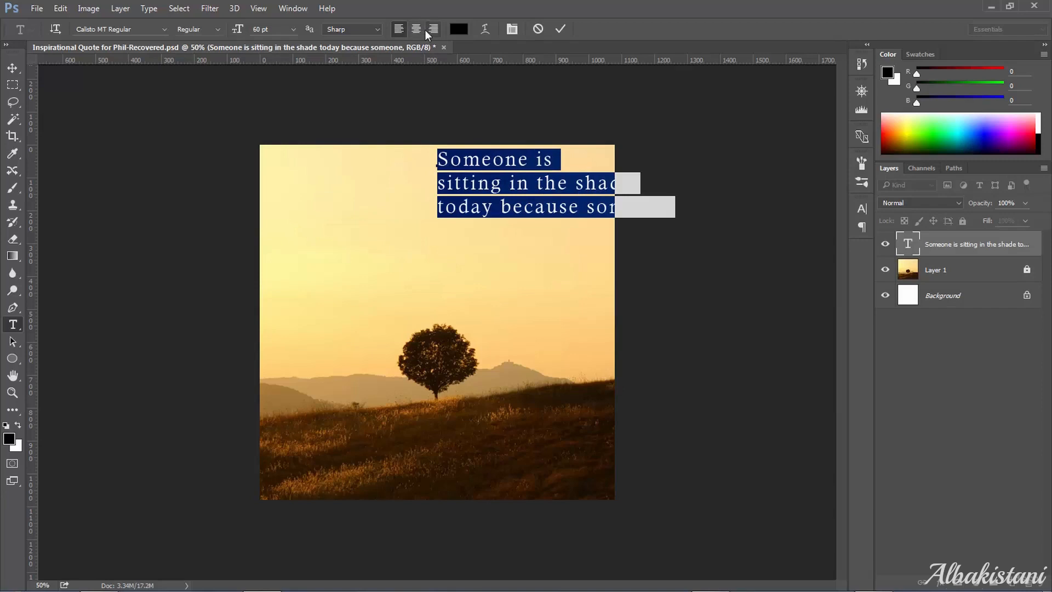
left_click(416, 29)
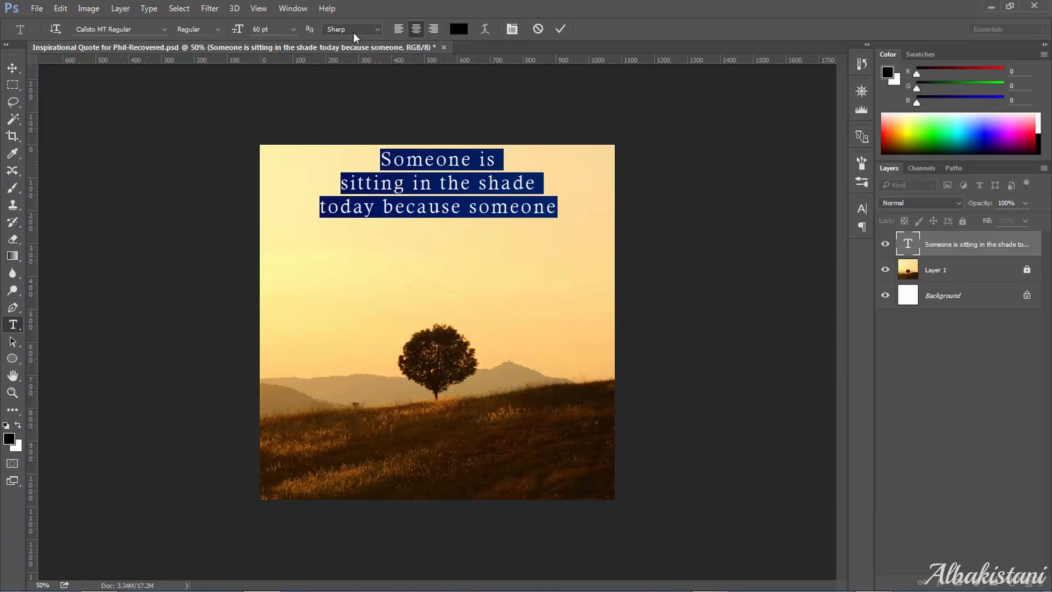
- Set the character tracking of all three quote lines to 50
left_click(863, 230)
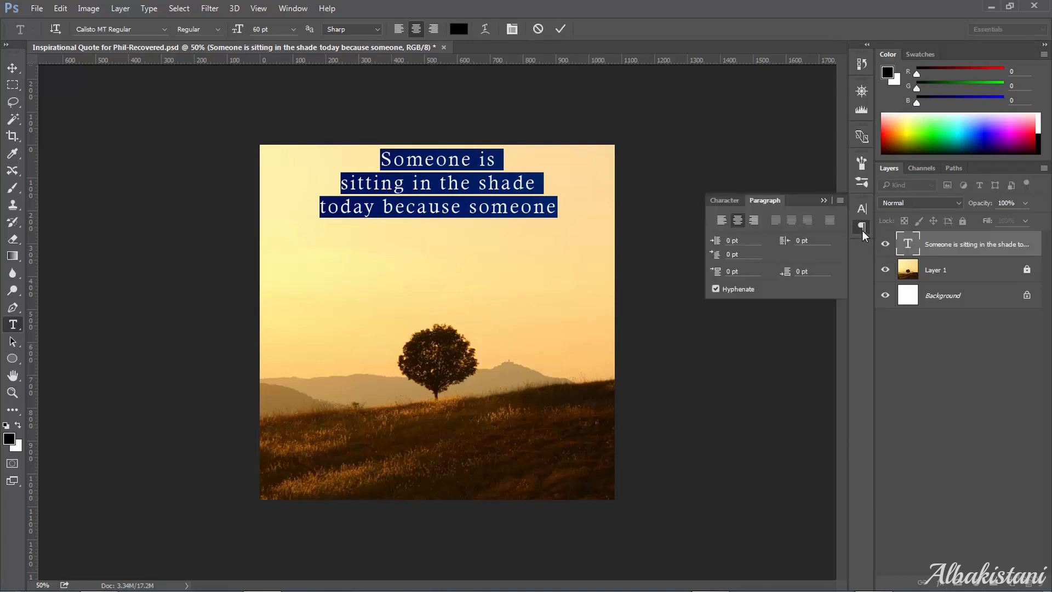
left_click(721, 201)
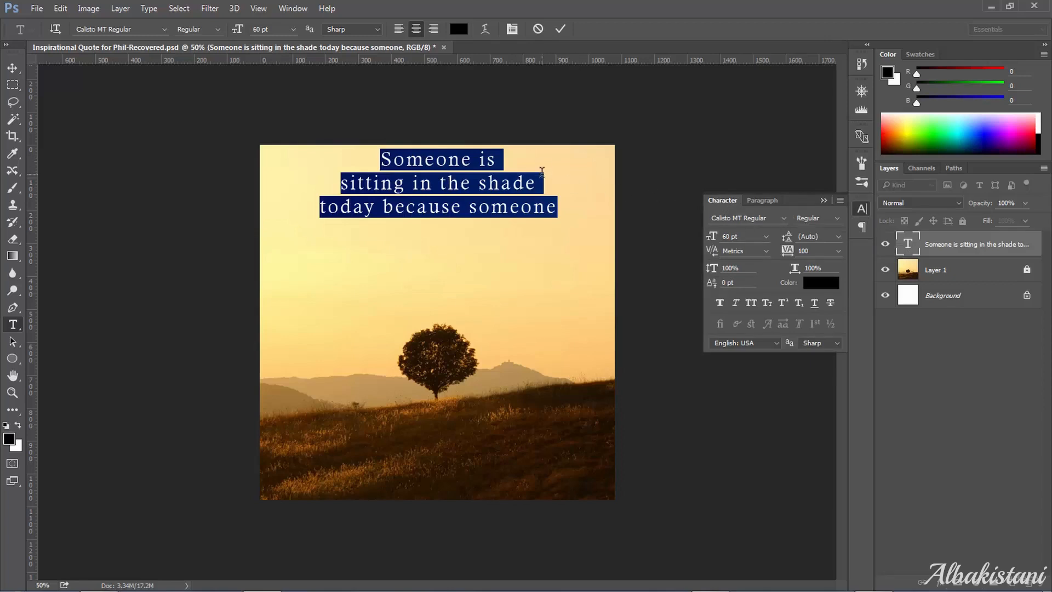
left_click(478, 183)
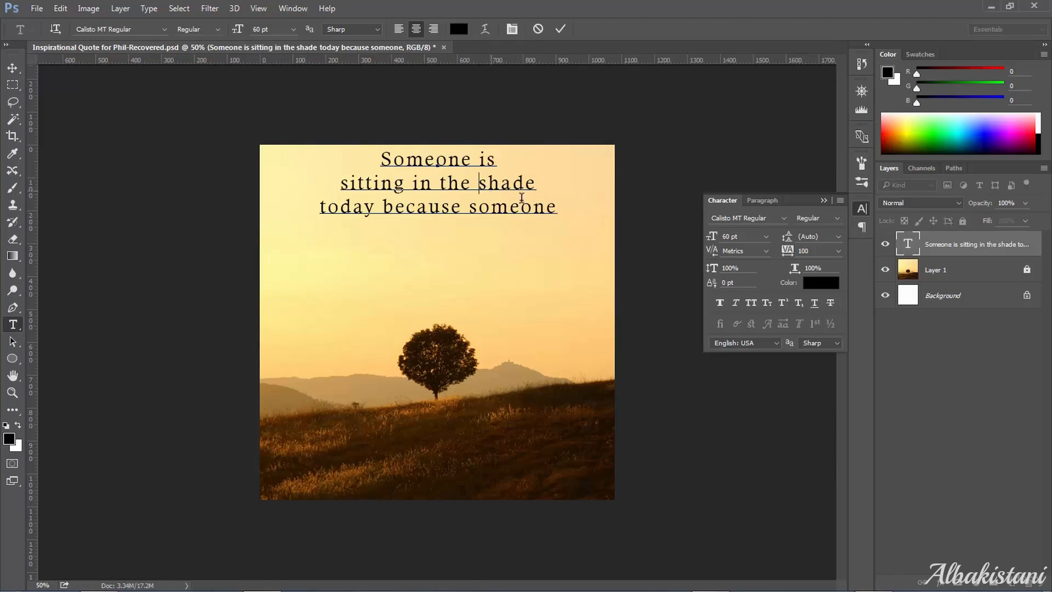
left_click(555, 207, "shift")
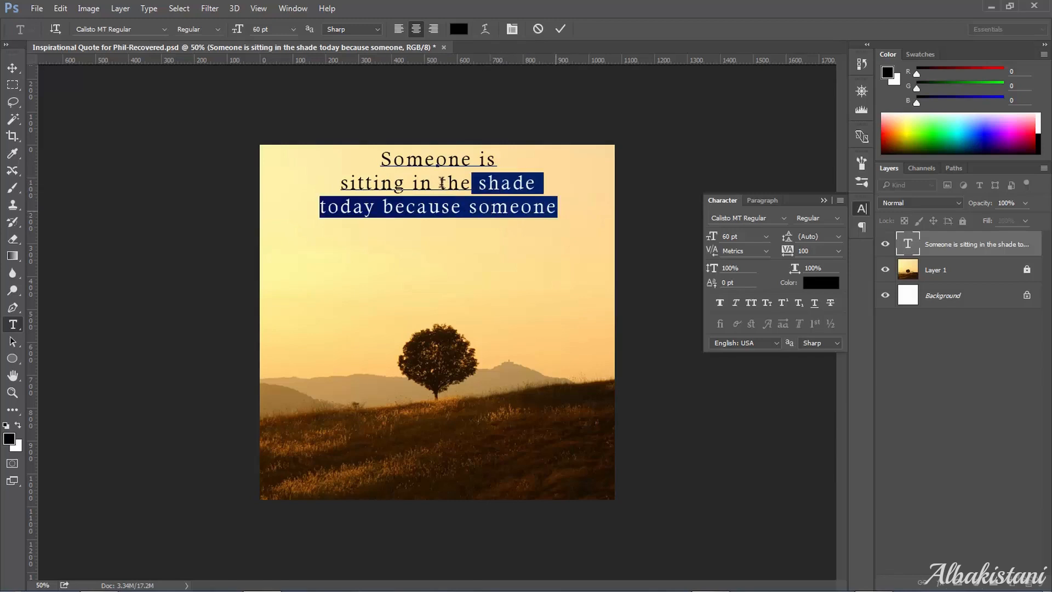
left_click(381, 160, "shift")
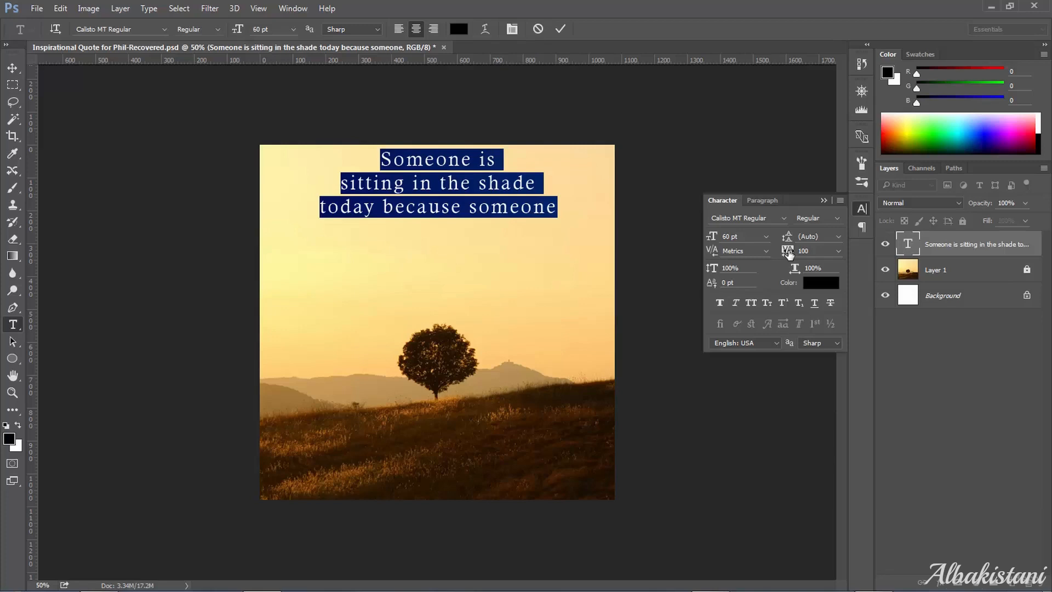
left_click(838, 250)
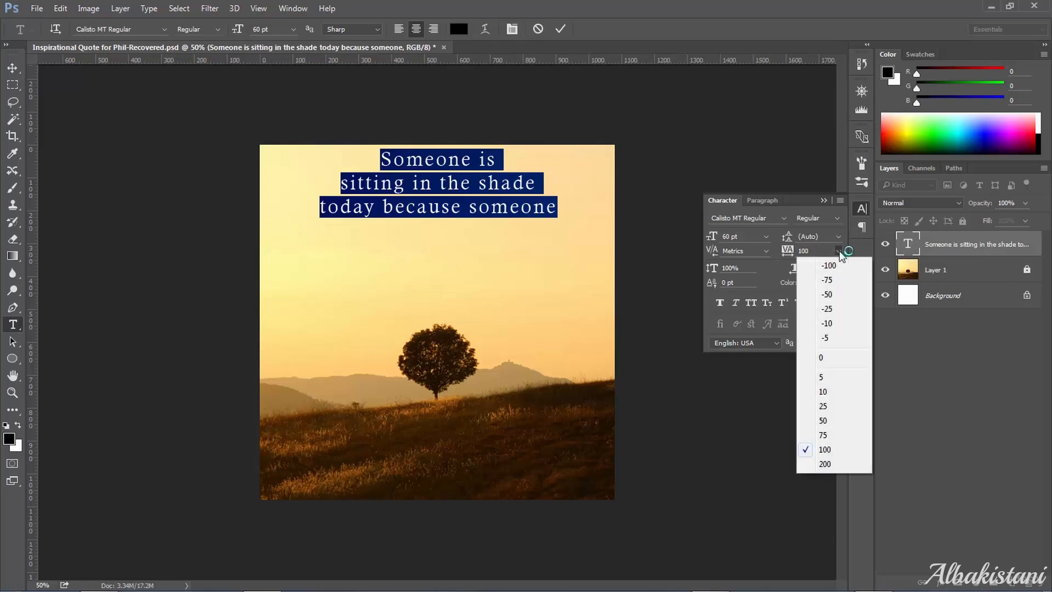
left_click(823, 420)
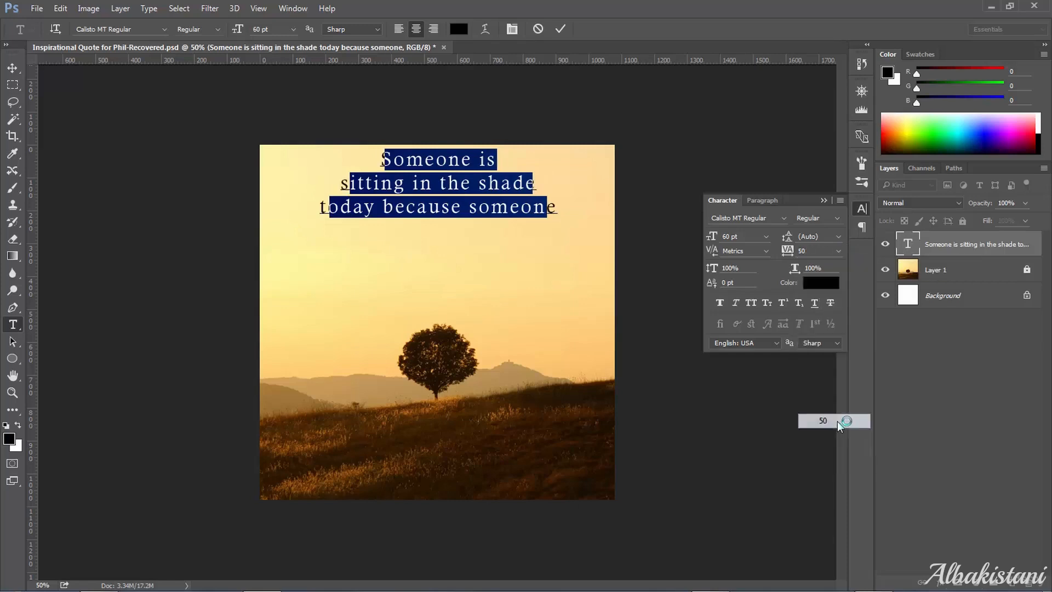
left_click(437, 171)
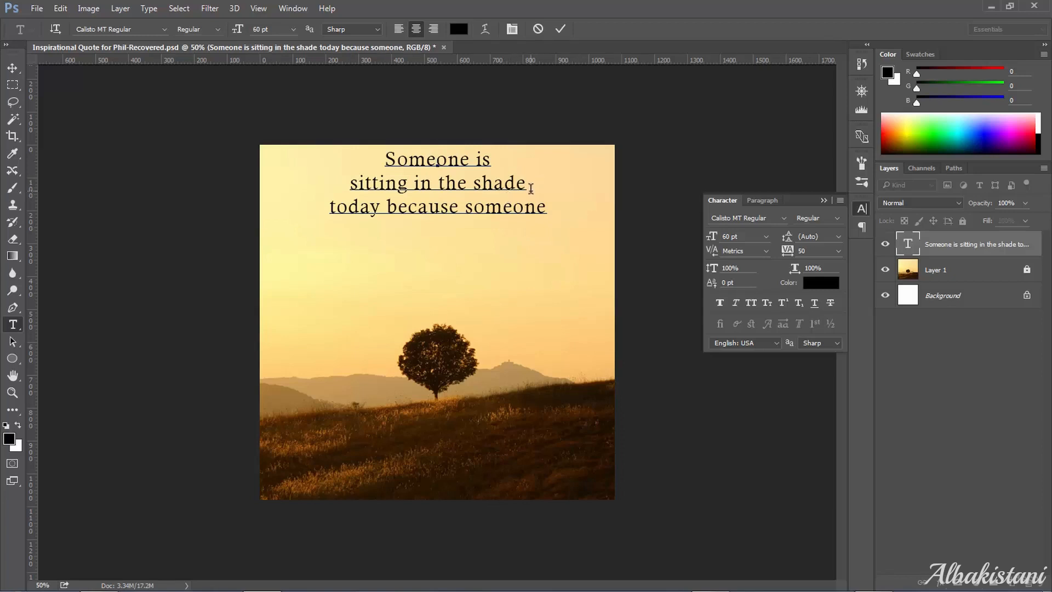
- Change the line "sitting in the shade" to the Italic style of Calisto MT
left_click_drag(527, 184, 349, 180)
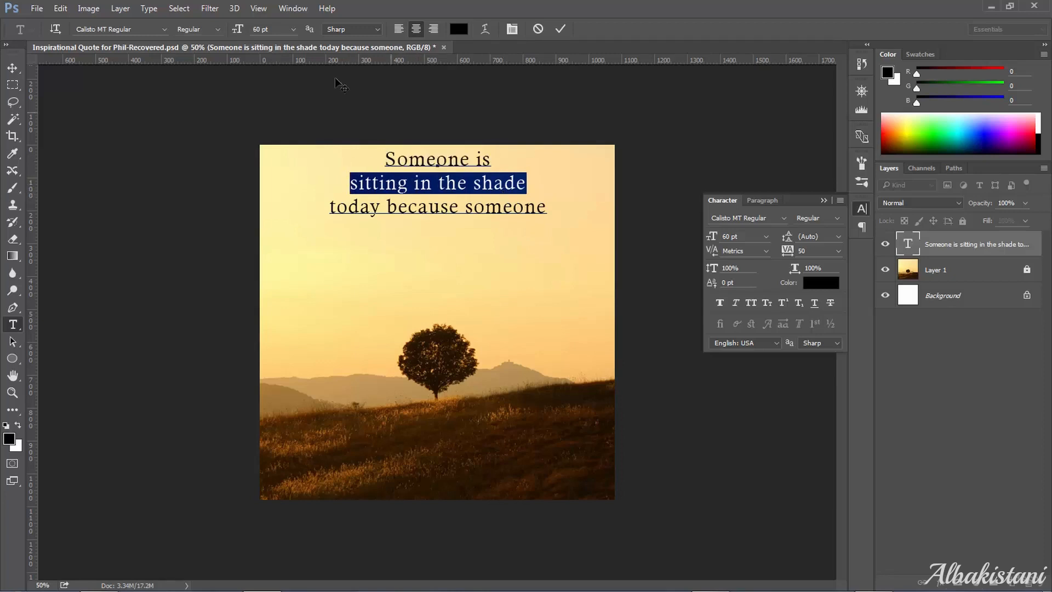
left_click(218, 30)
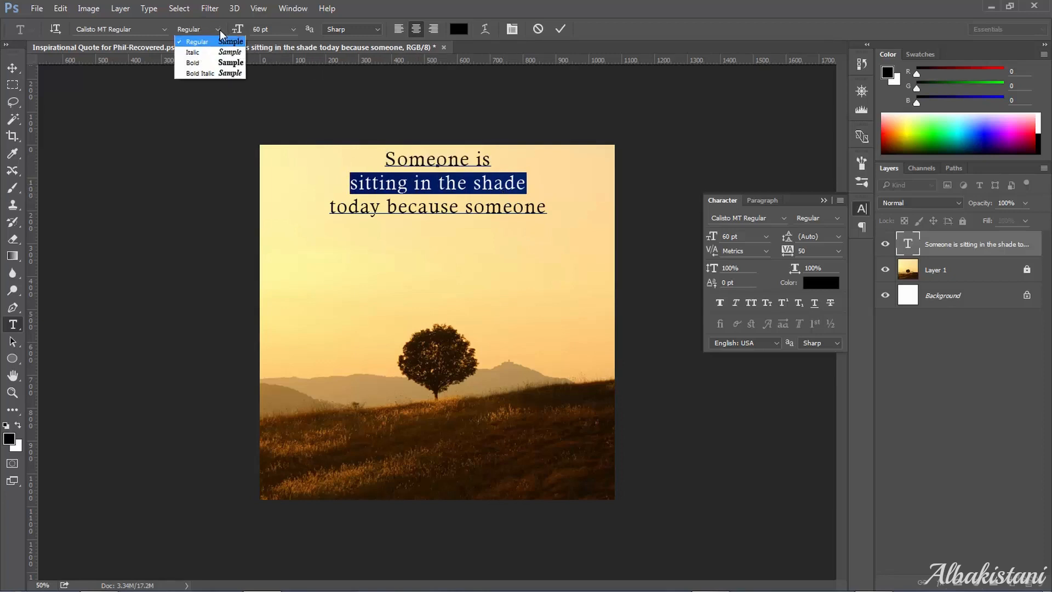
left_click(214, 55)
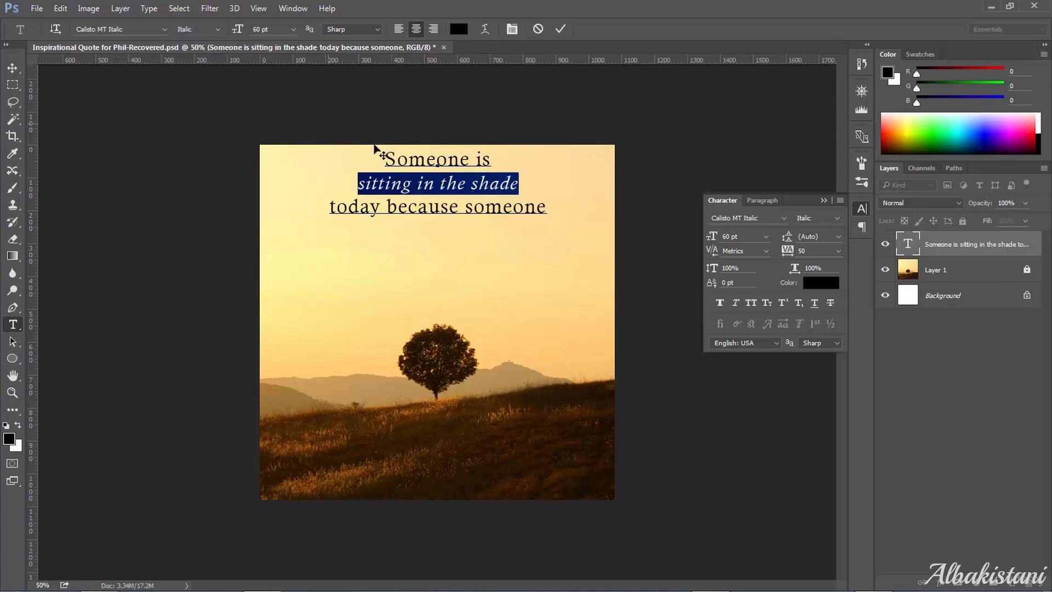
left_click(403, 172)
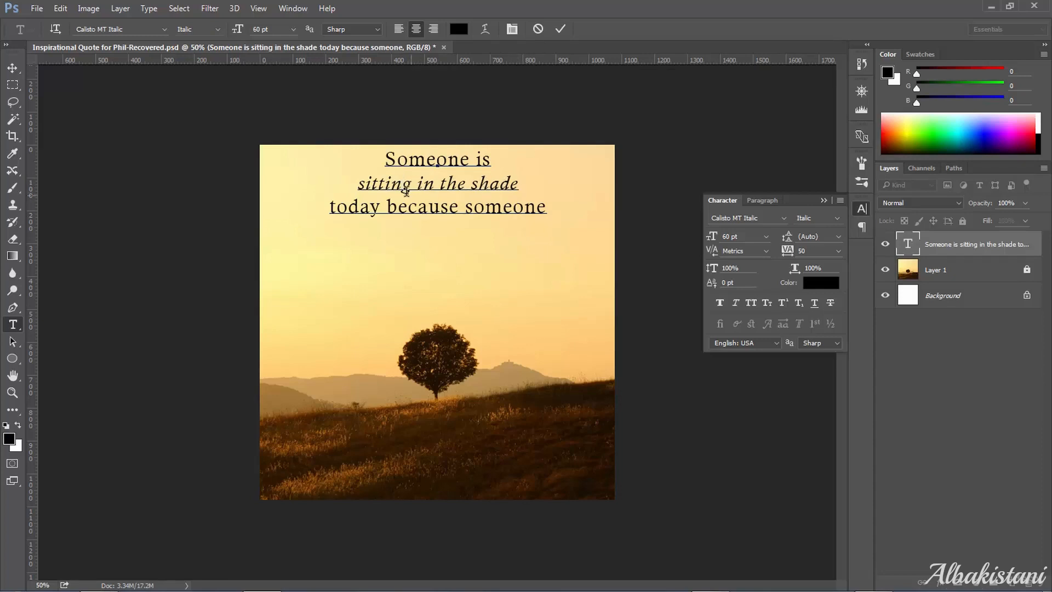
- Try a font size of 72 pt on the italic line "sitting in the shade"
left_click_drag(519, 184, 361, 175)
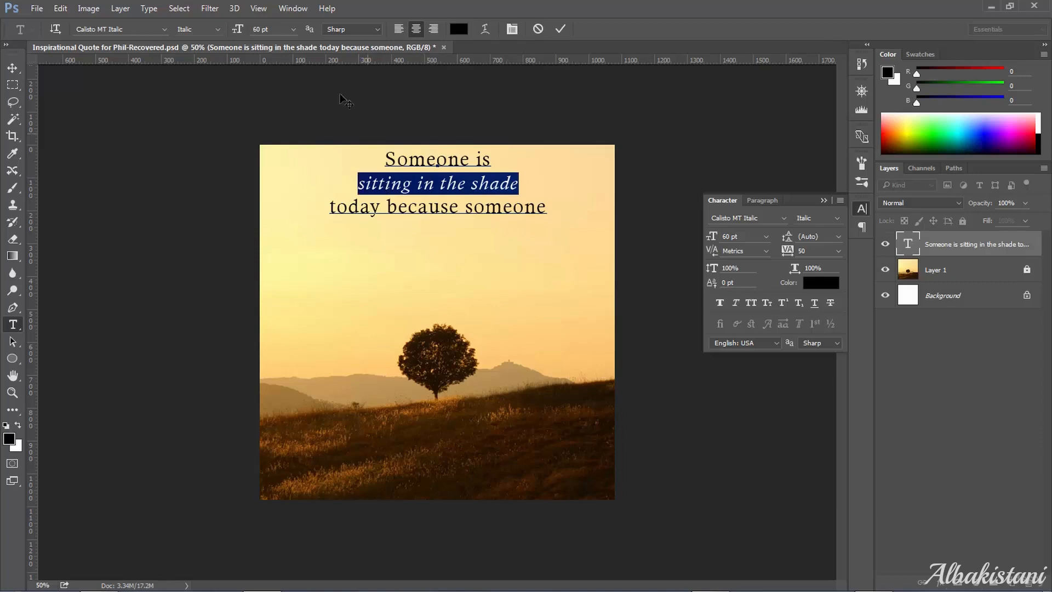
left_click(294, 30)
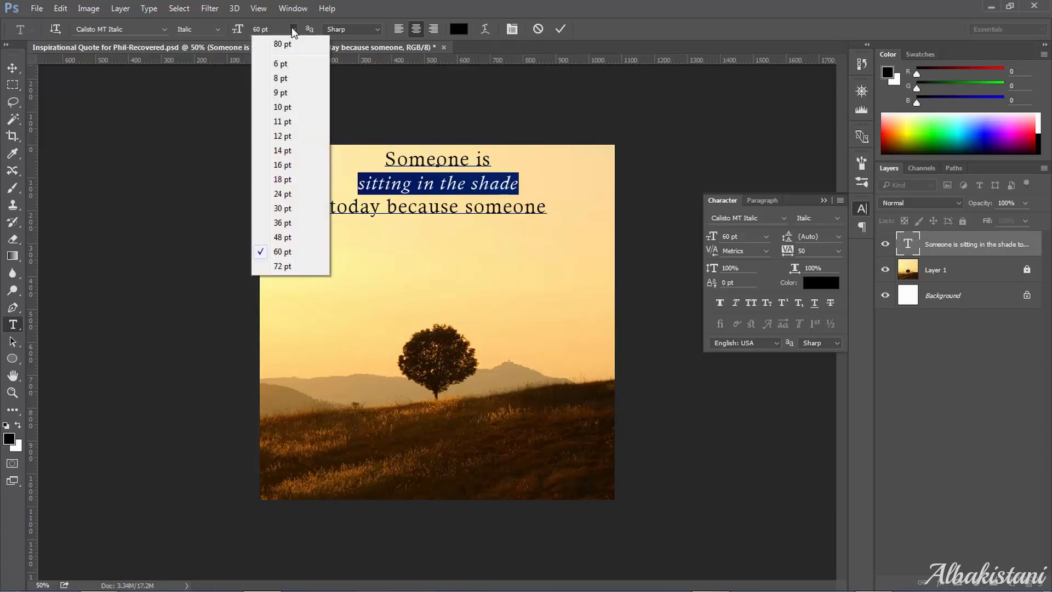
left_click(291, 266)
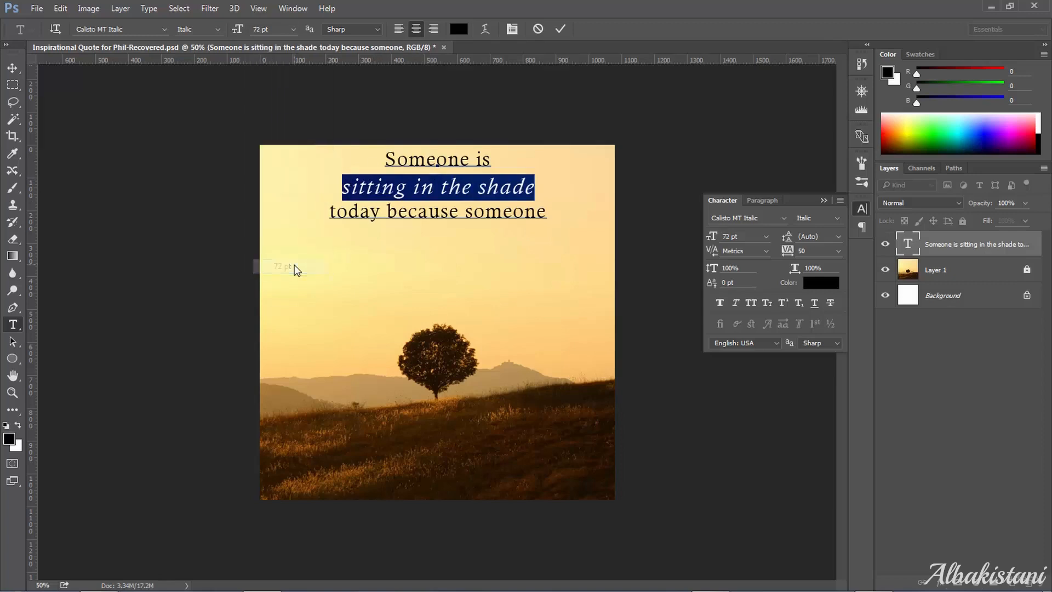
left_click(372, 210)
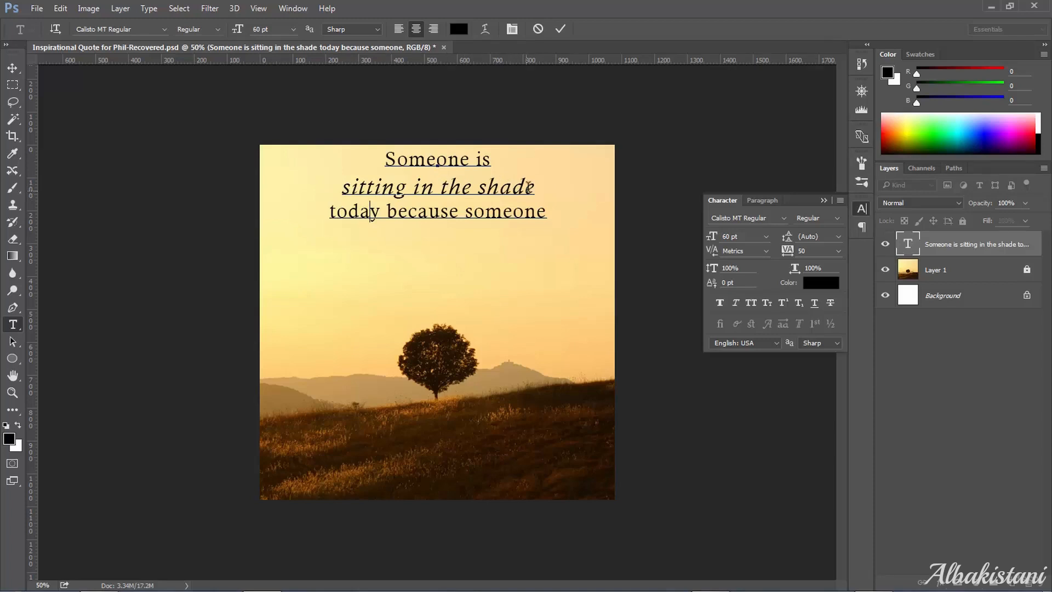
- Enlarge the italic line "sitting in the shade" to 80 pt
left_click_drag(536, 186, 340, 186)
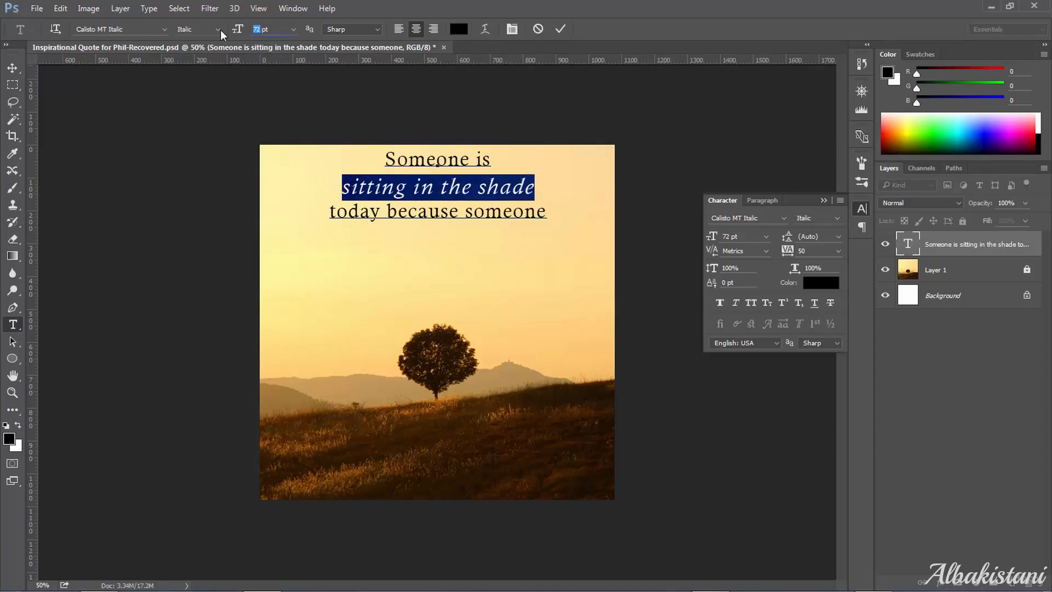
type("80")
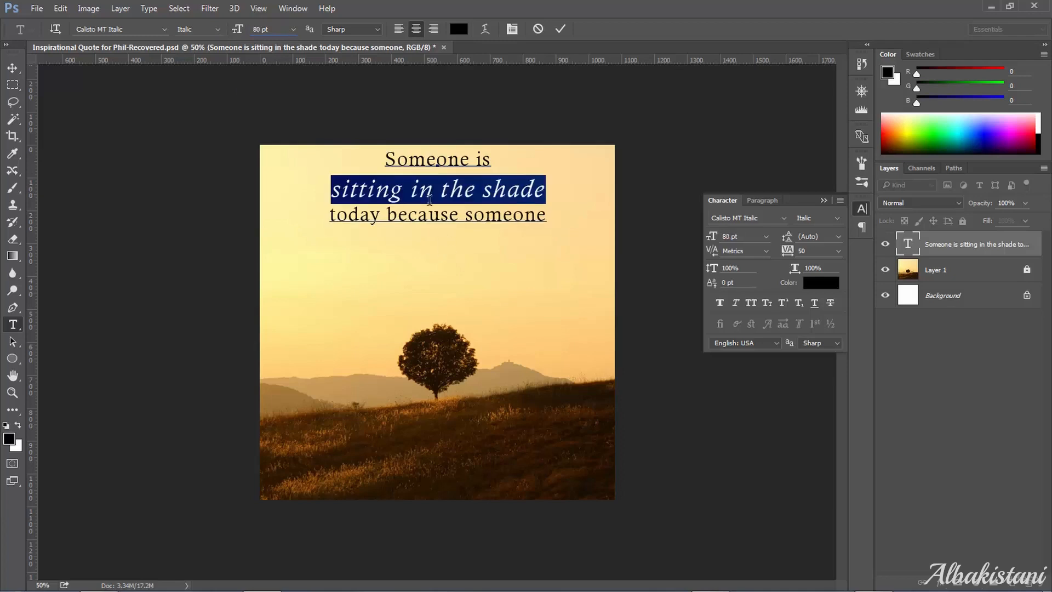
left_click(411, 211)
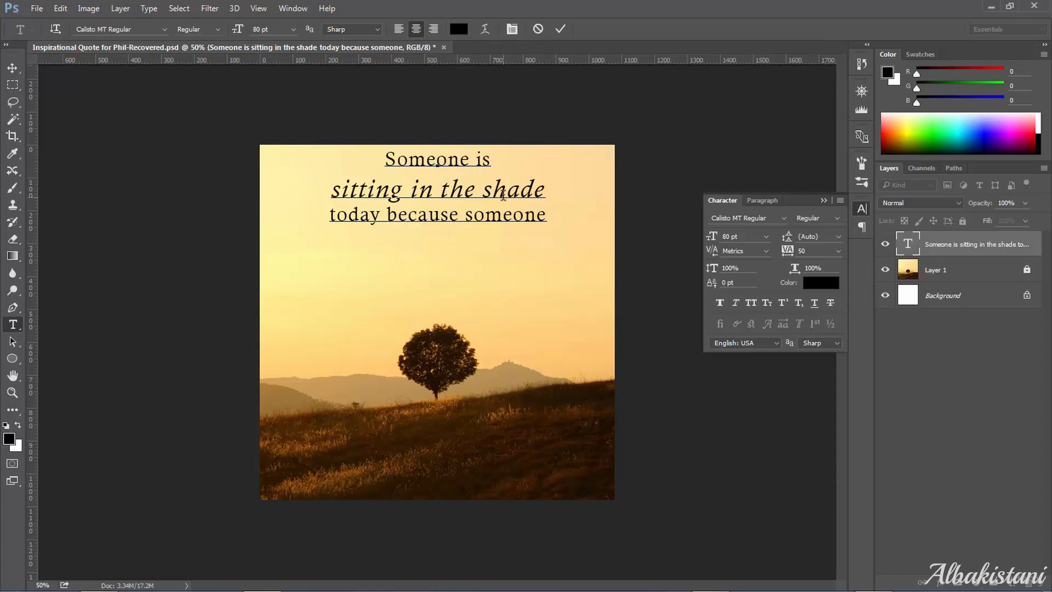
- Try 48 pt leading on the first two quote lines, set it to 80 pt, and commit and deselect the text
left_click_drag(551, 192, 394, 159)
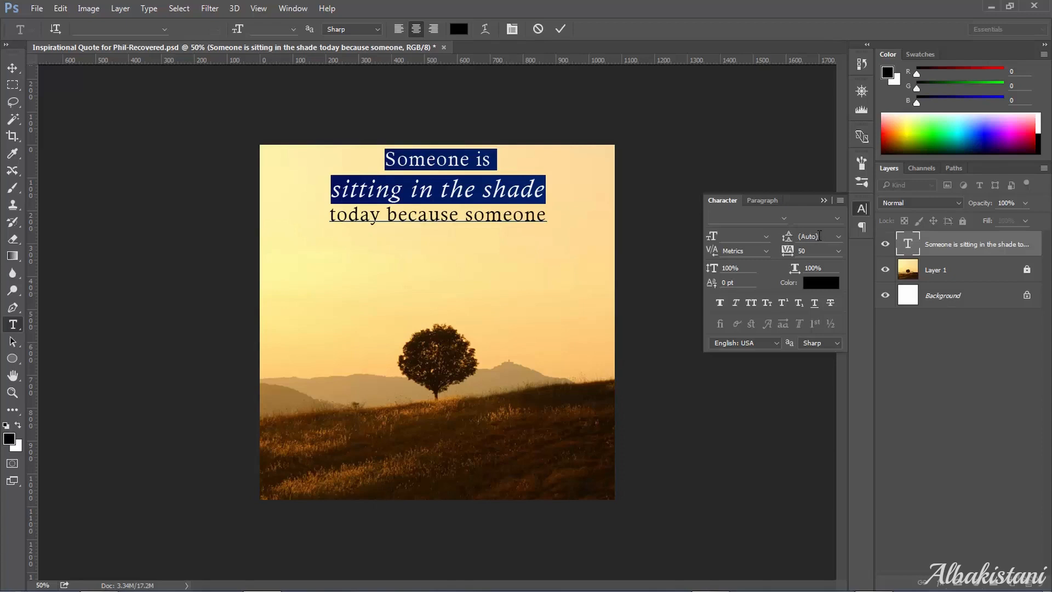
left_click(836, 236)
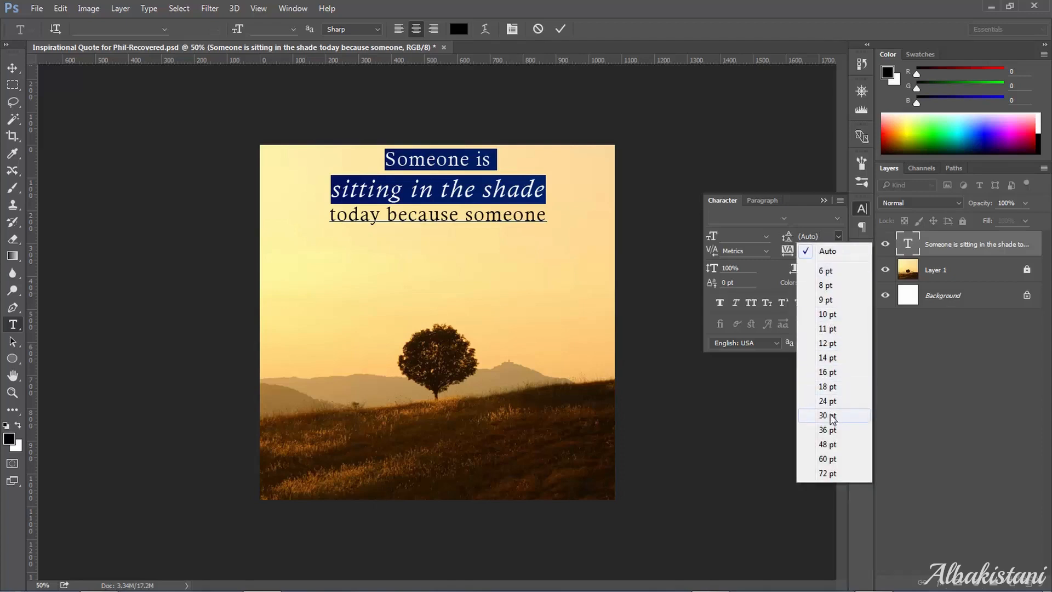
left_click(831, 445)
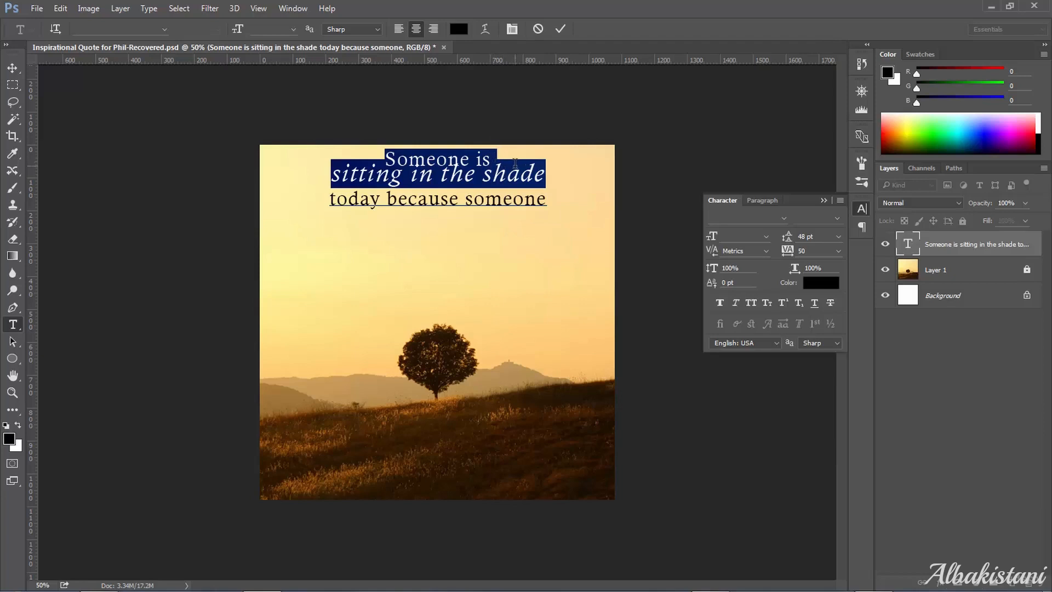
left_click(822, 232)
type("80")
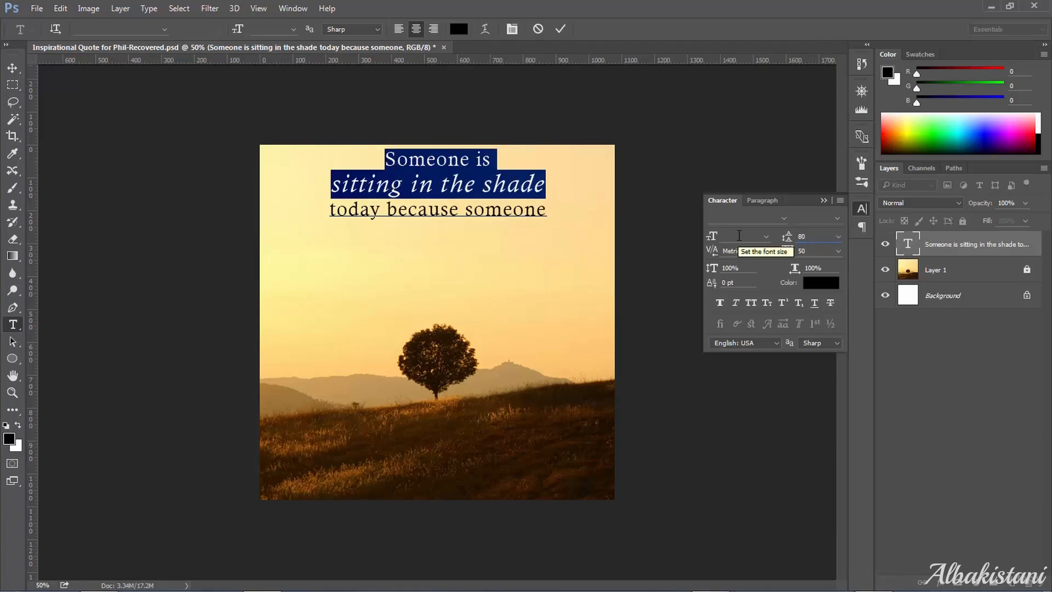
left_click(12, 68)
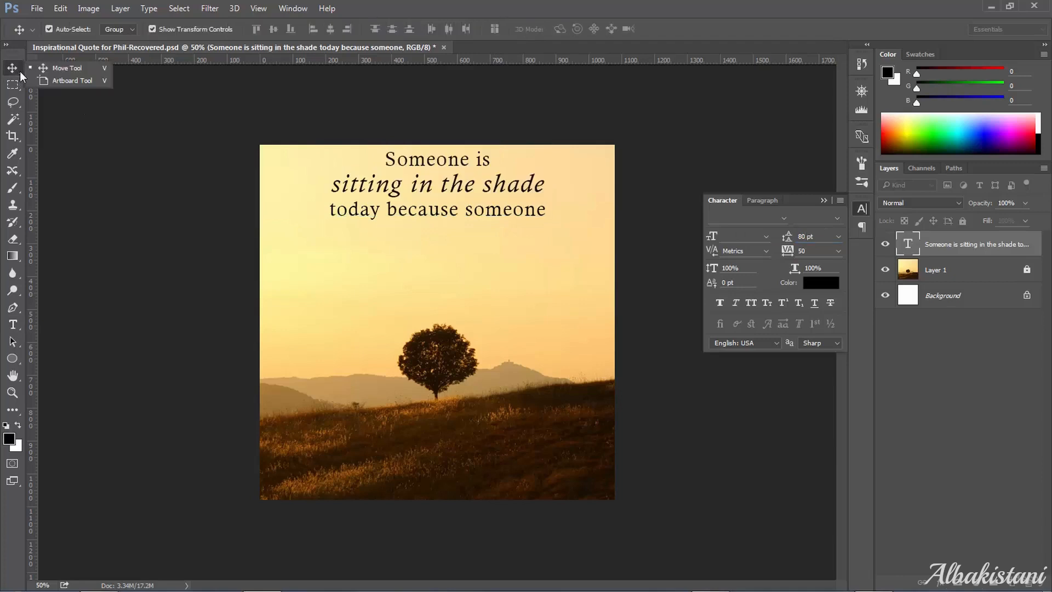
left_click(136, 182)
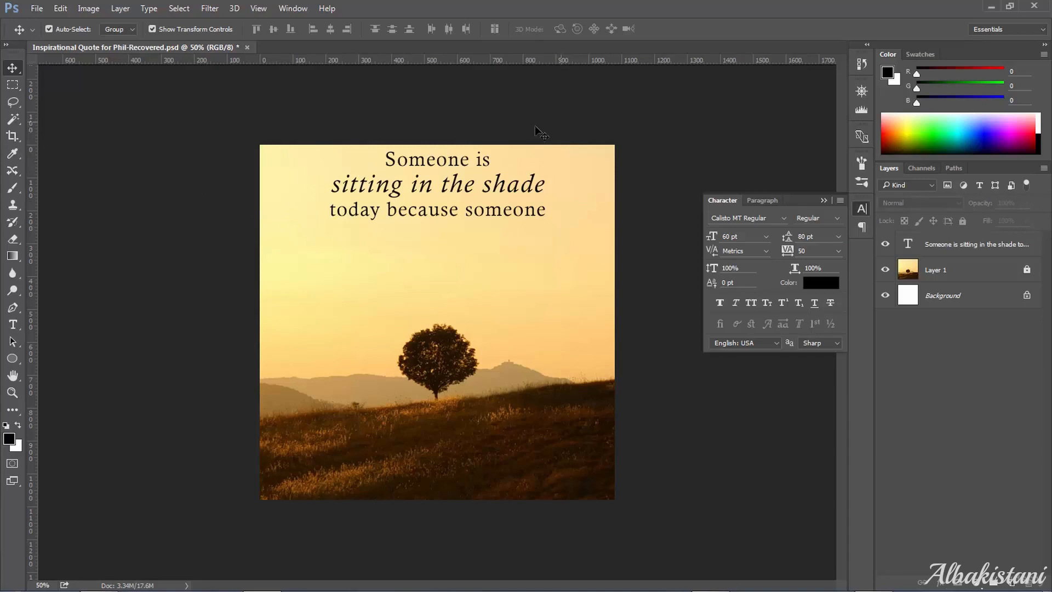
- Save the recovered document over its original PSD in the Inspirational Quote folder, keeping Maximize Compatibility enabled
left_click(37, 8)
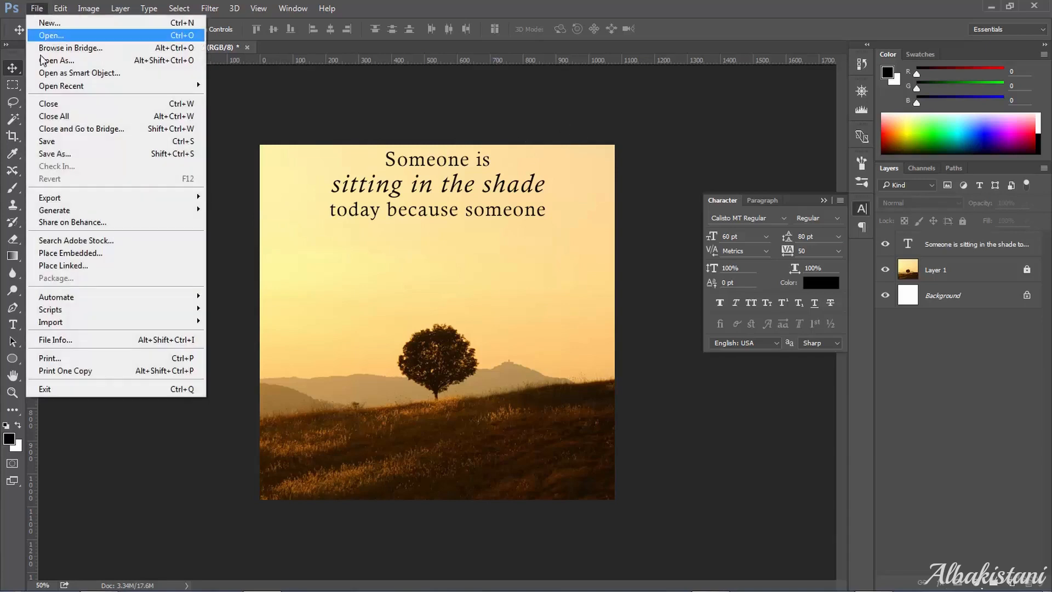
left_click(157, 154)
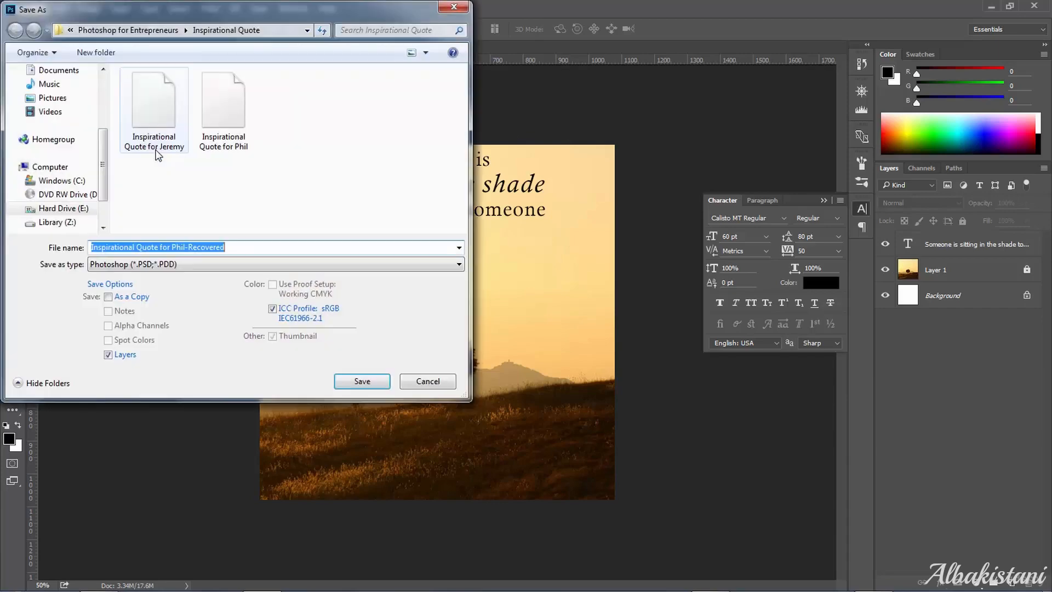
left_click(226, 135)
key("Return")
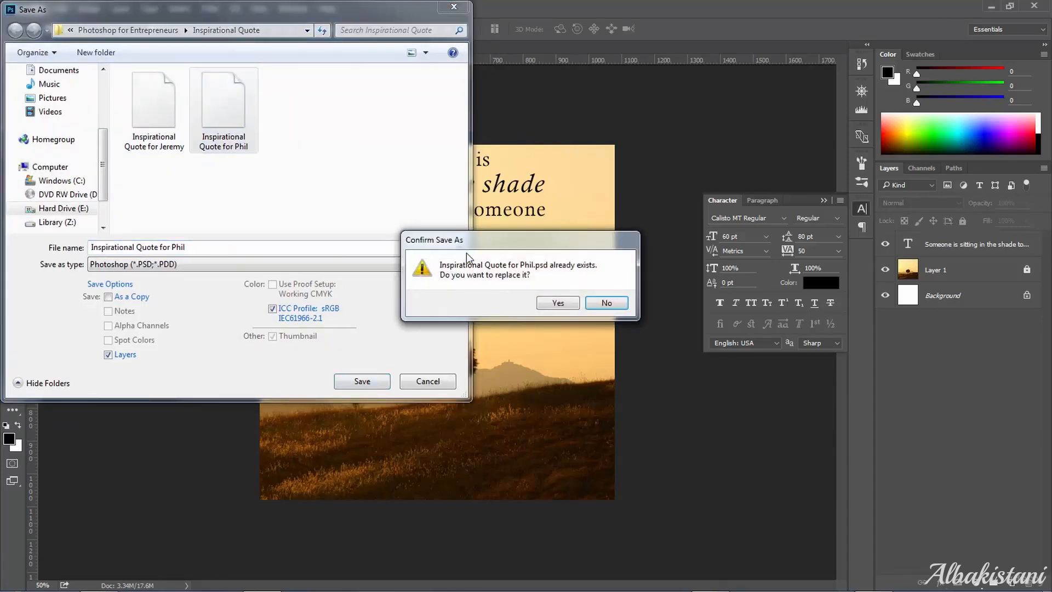
left_click(545, 303)
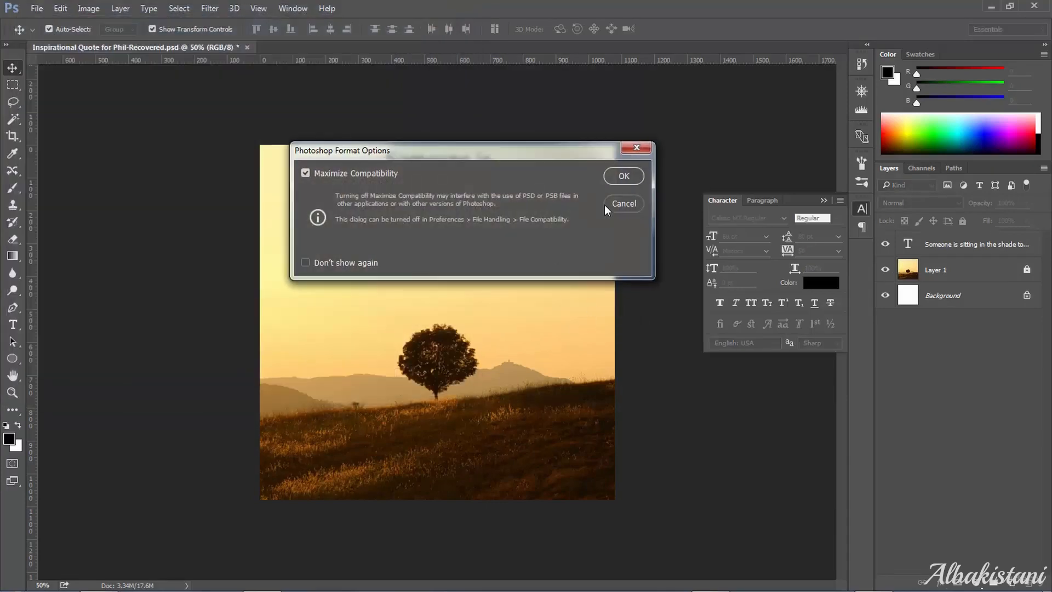
left_click(616, 176)
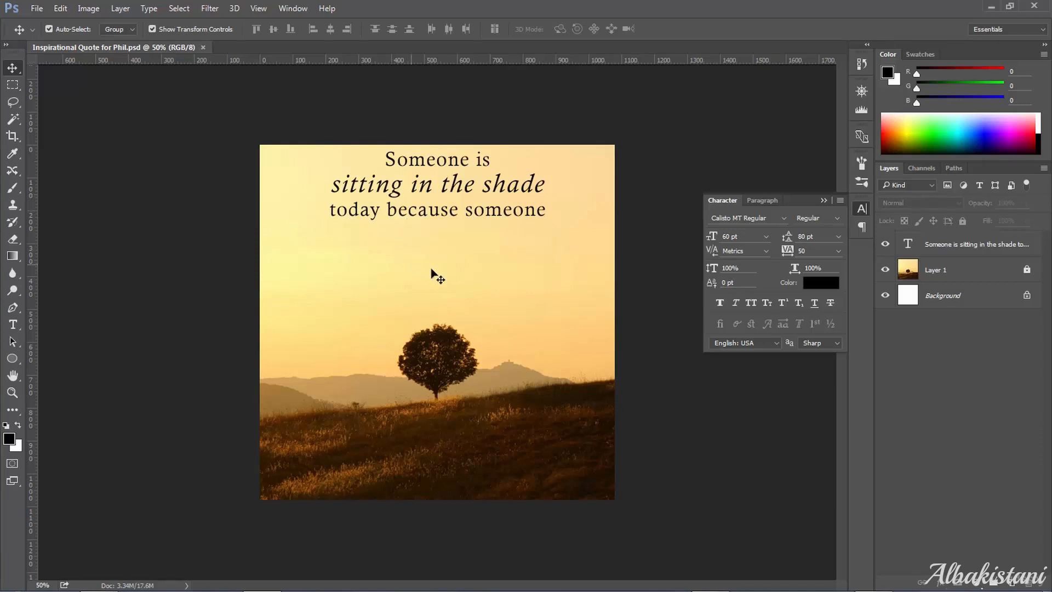
- Add a new text layer in the sky above the tree reading "planted" and "a tree" on two lines
left_click(823, 201)
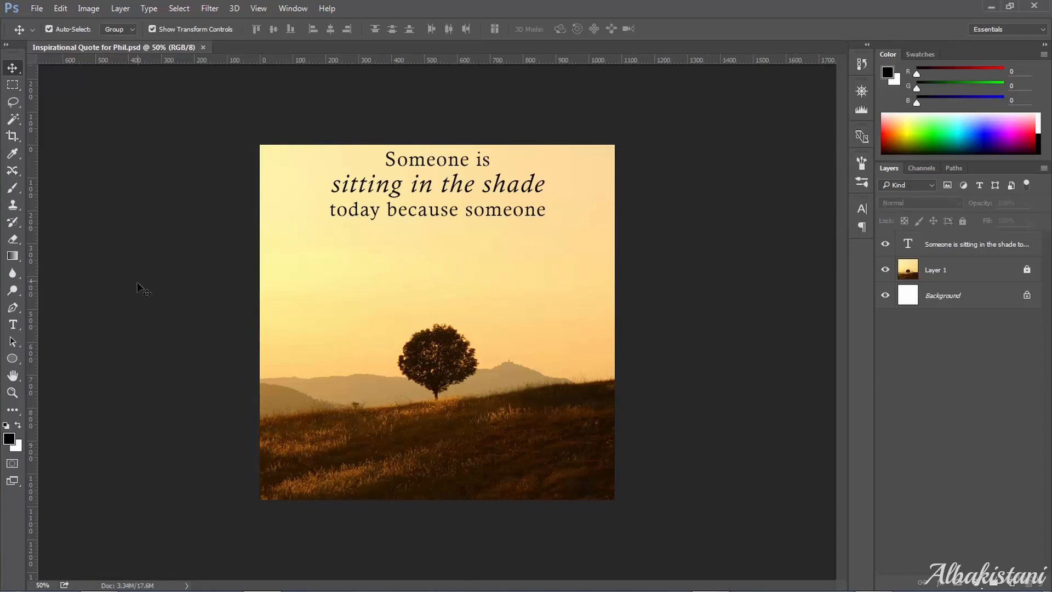
left_click(13, 324)
left_click(376, 281)
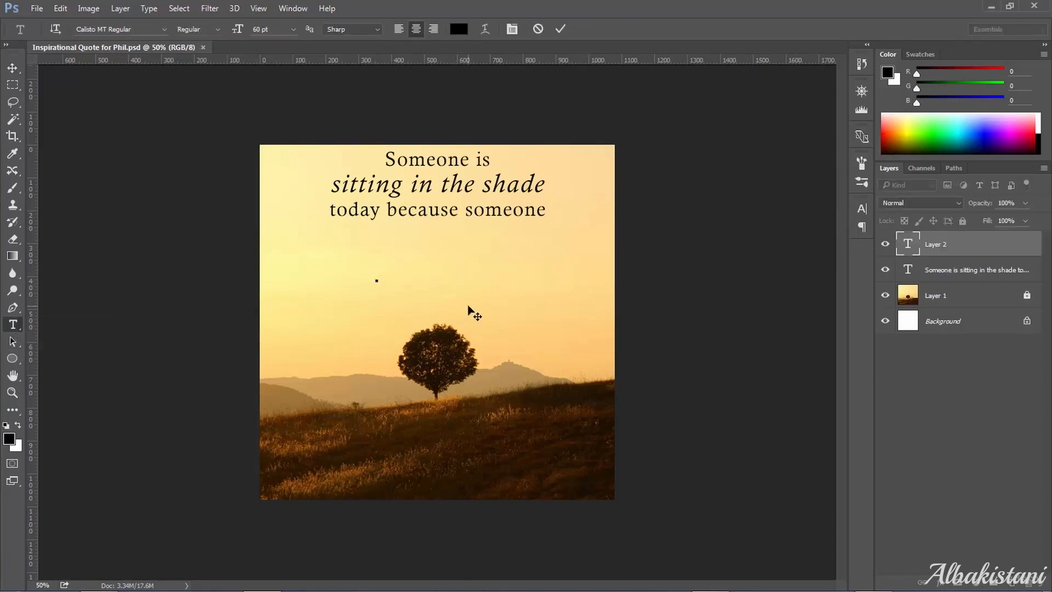
type("planted")
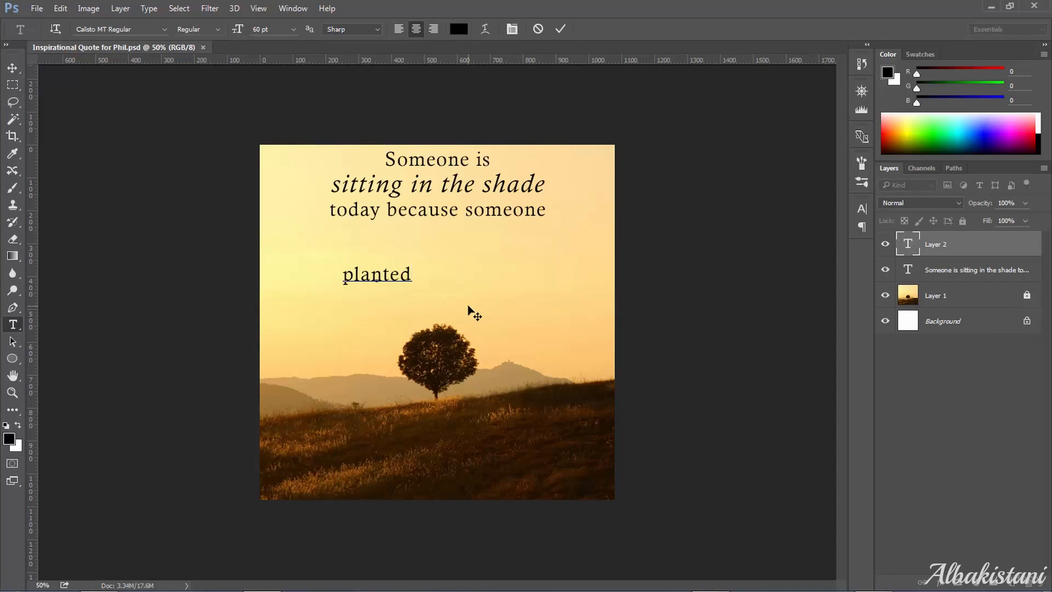
key("Return")
type("a tree")
- Try a font size of 72 pt on both lines of the "planted a tree" text
left_click_drag(343, 274, 408, 300)
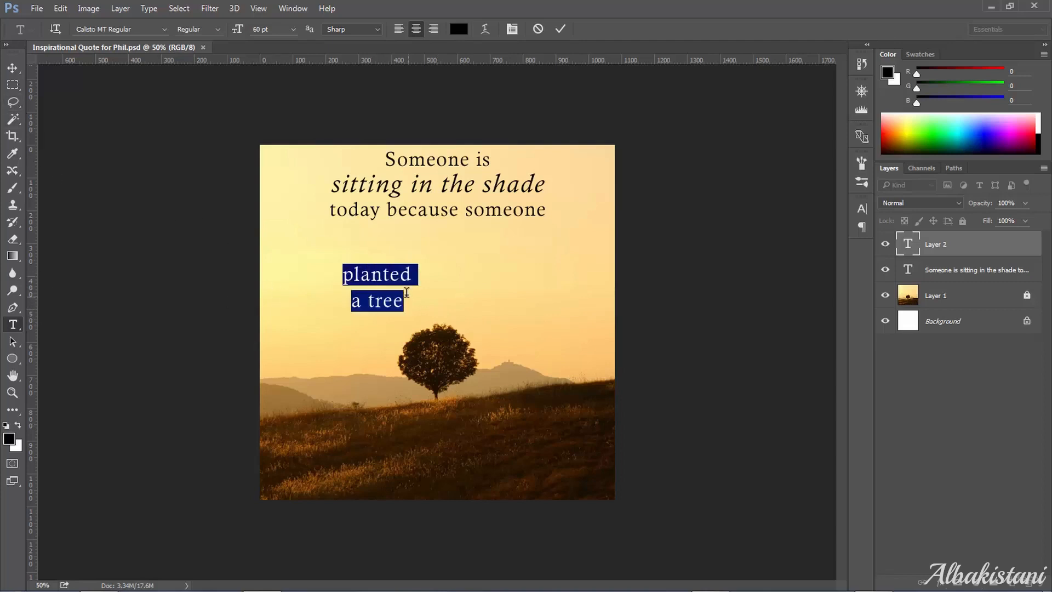
left_click(293, 29)
left_click(284, 266)
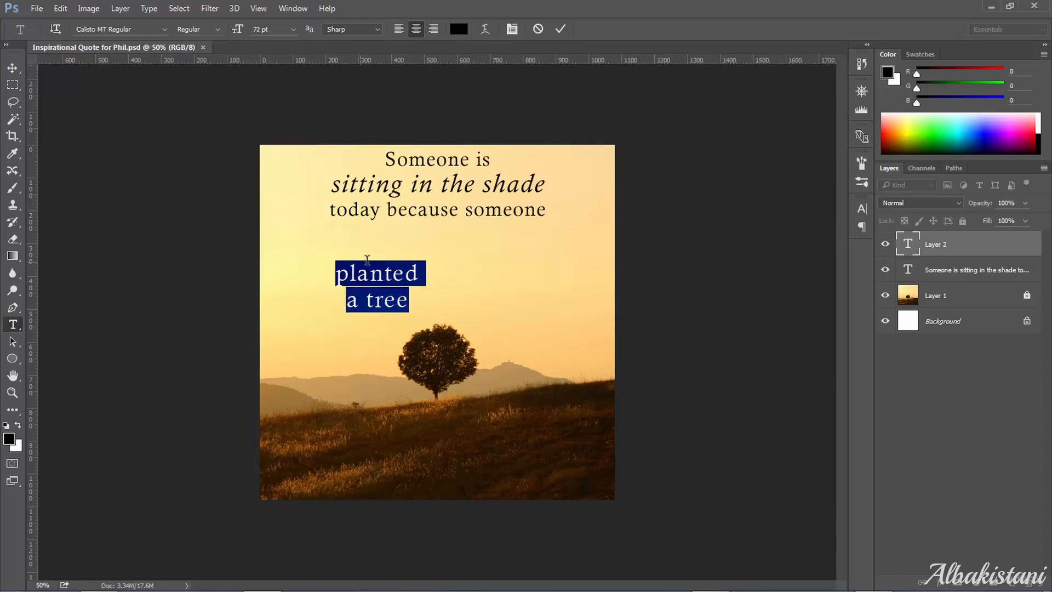
left_click(374, 268)
- Set both lines of the "planted a tree" text to 96 pt Bold
left_click_drag(410, 301, 323, 147)
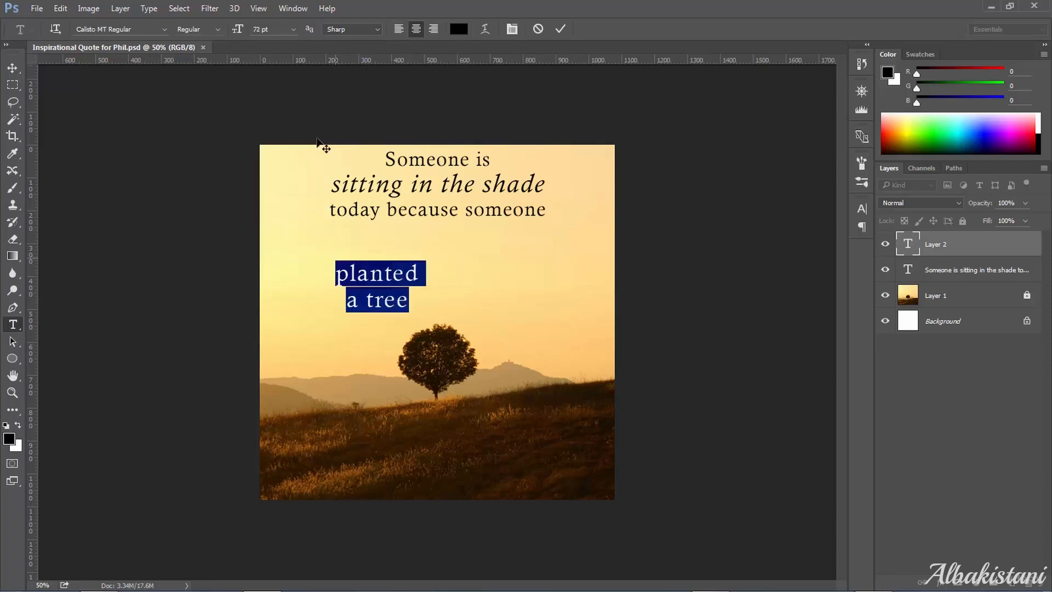
left_click(218, 29)
left_click(230, 29)
type("96")
key("Return")
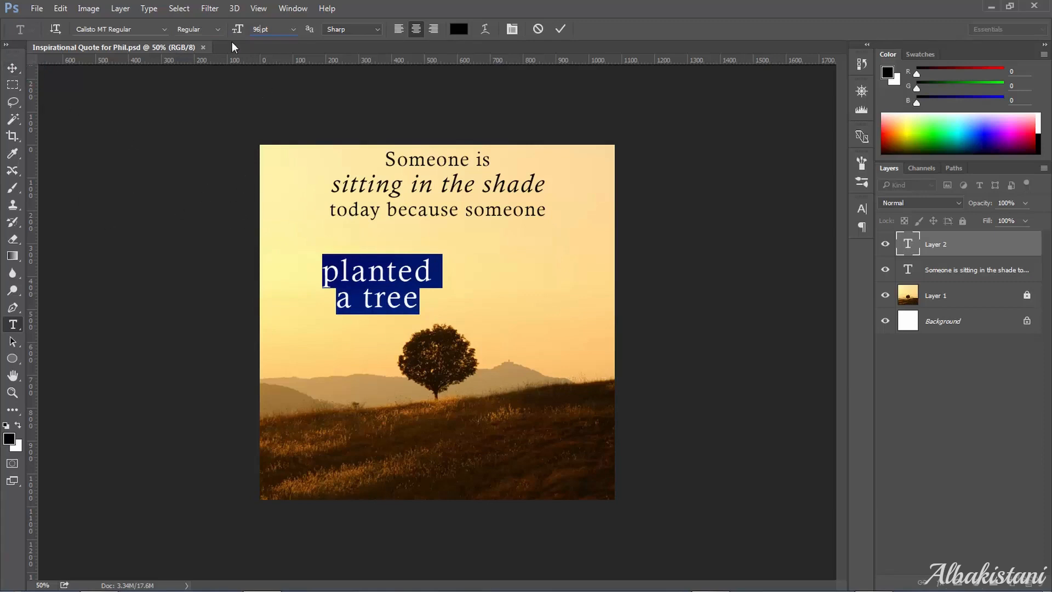
left_click(218, 30)
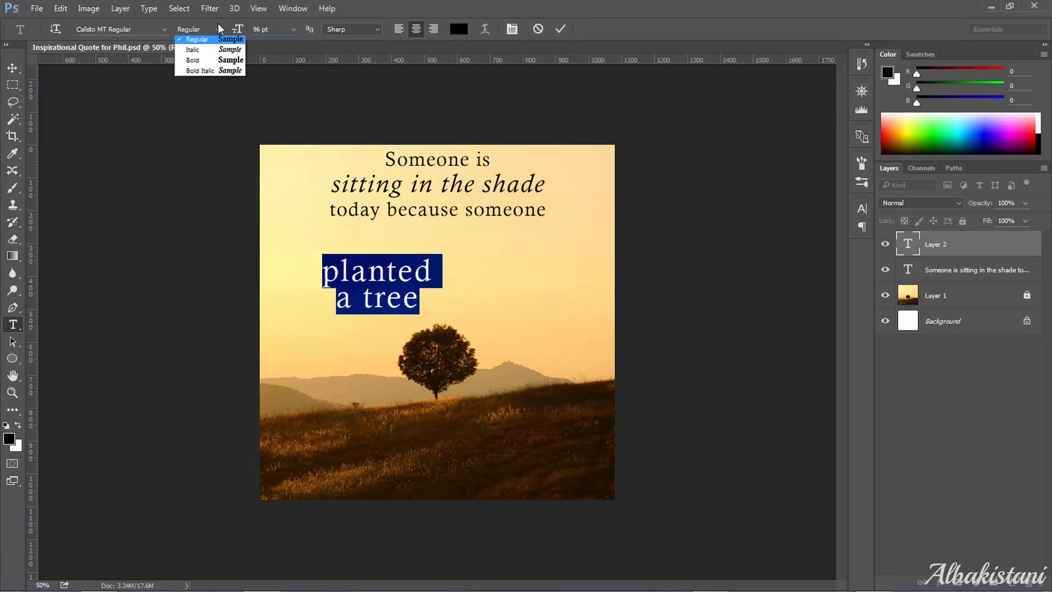
left_click(192, 64)
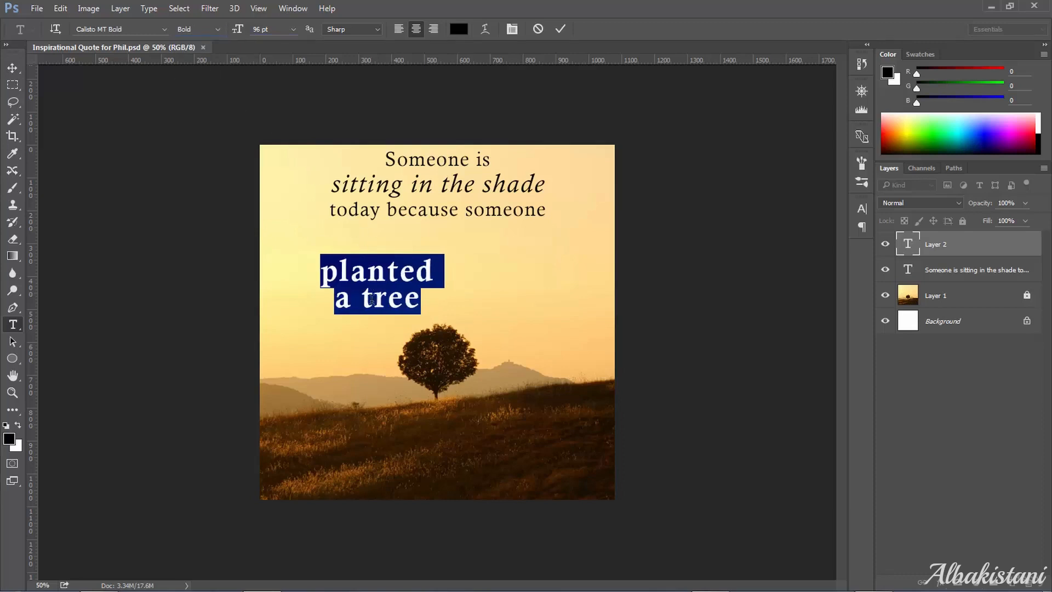
left_click(387, 298)
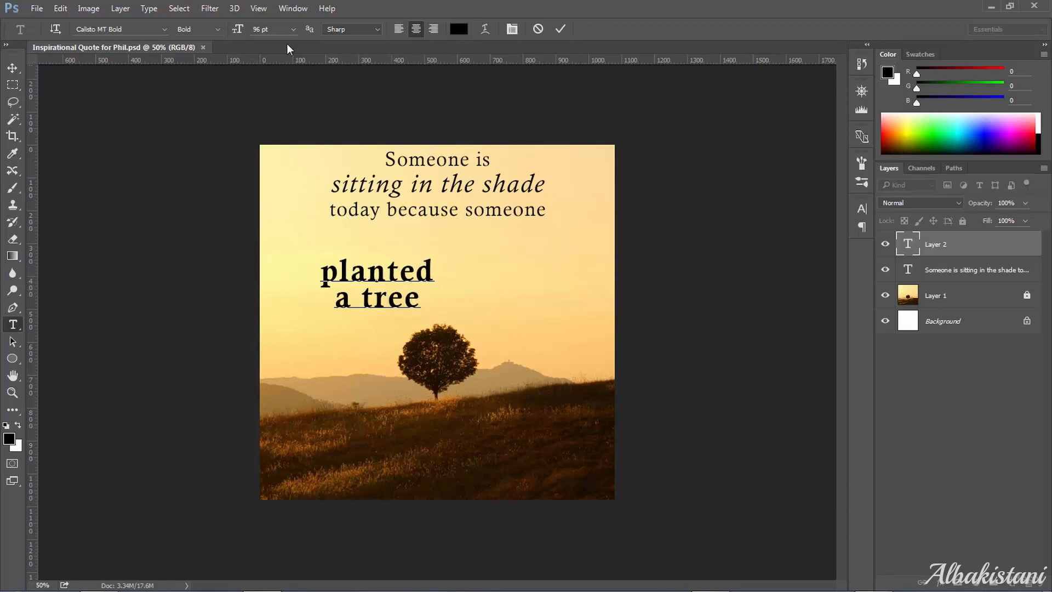
- Left-align only the line "a tree" using a temporary vertical guide through the text, and remove the guide
left_click_drag(33, 117, 383, 181)
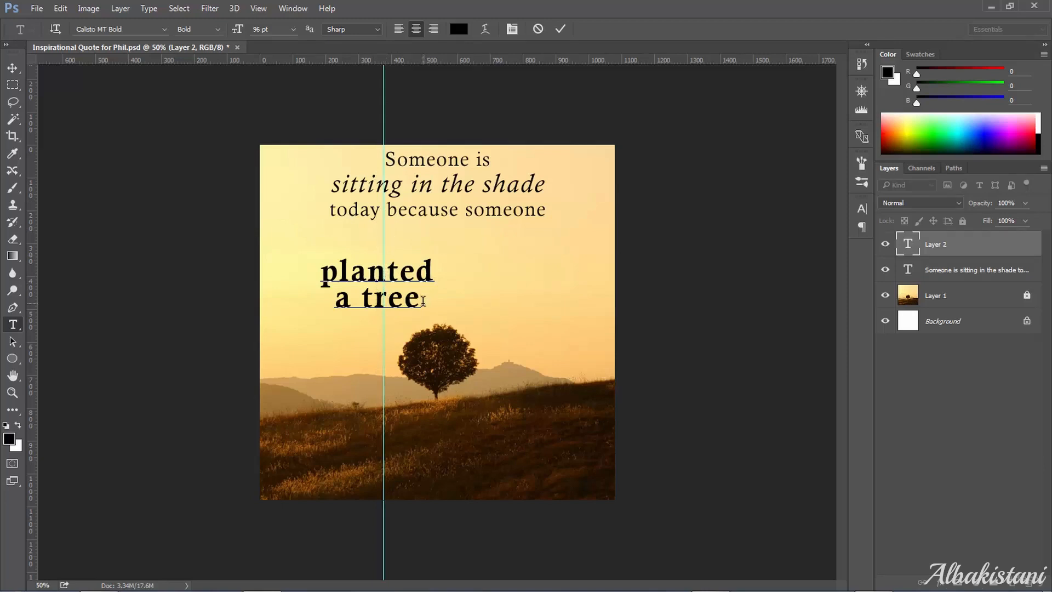
left_click_drag(420, 298, 335, 298)
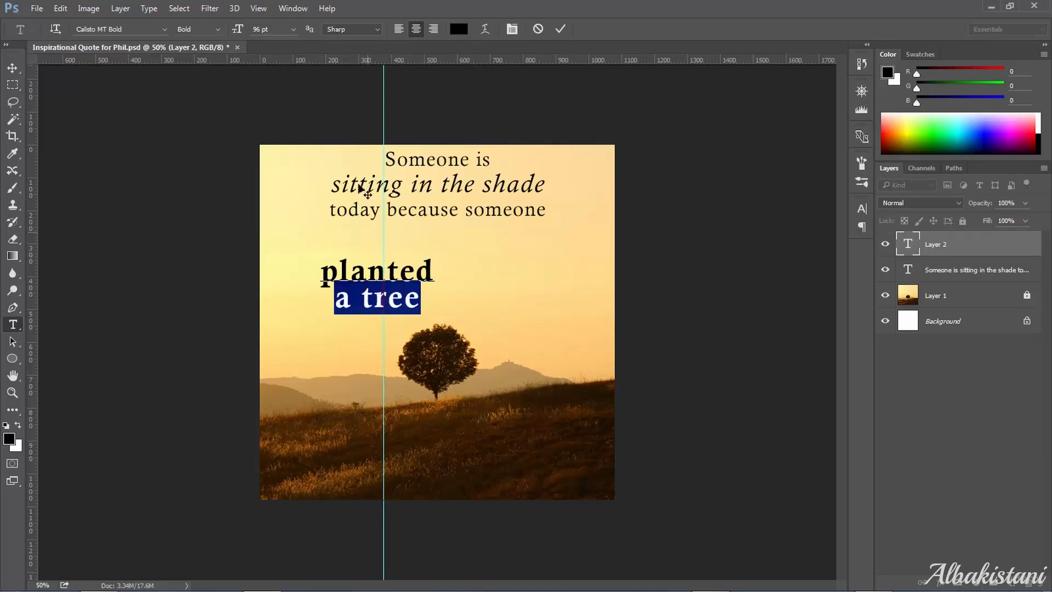
left_click(399, 29)
left_click(416, 29)
left_click(429, 32)
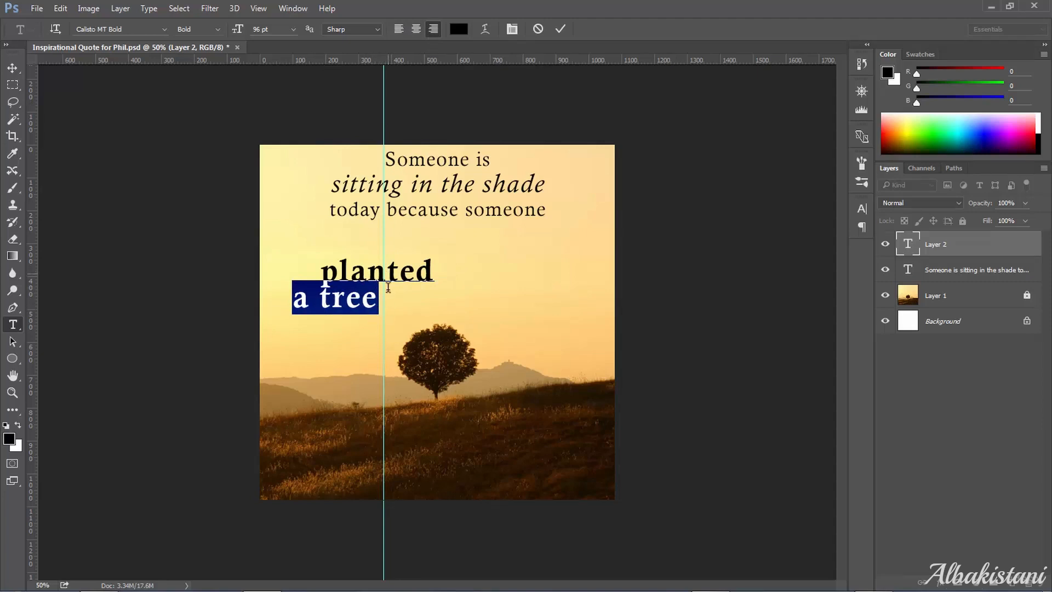
left_click(401, 27)
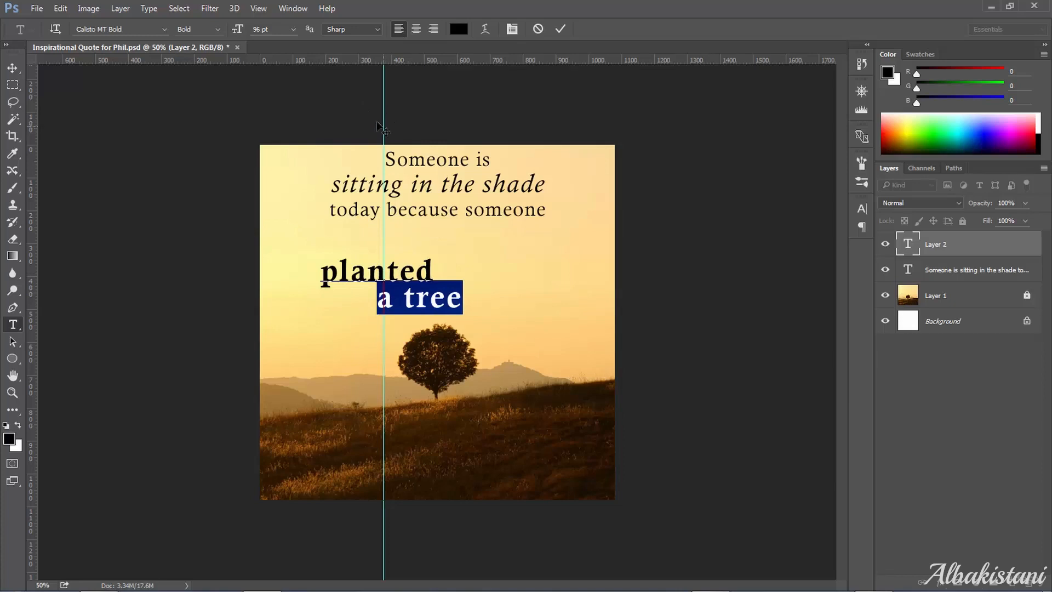
left_click(12, 68)
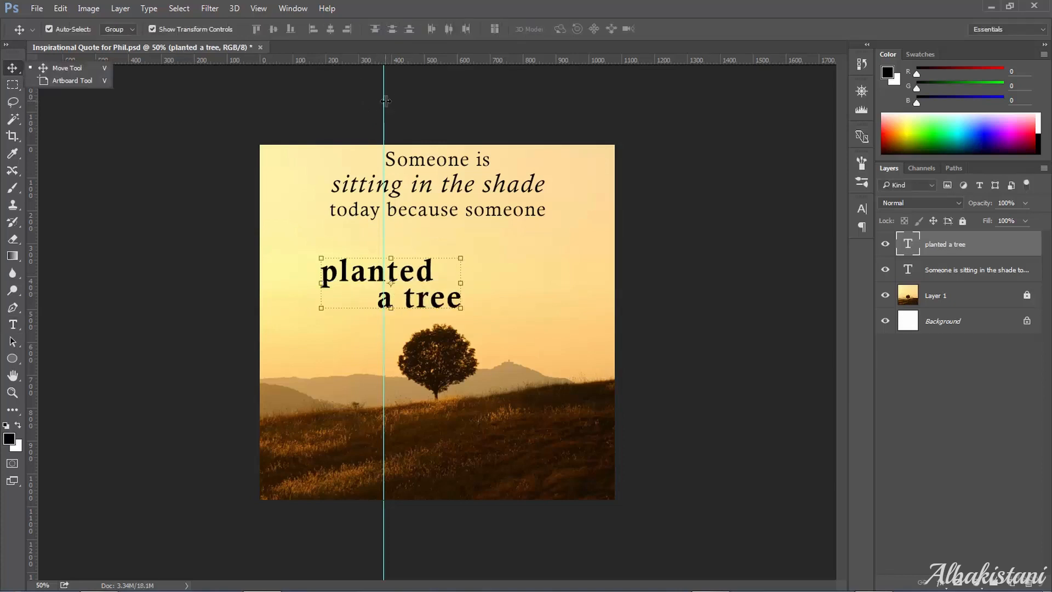
left_click_drag(383, 106, 30, 138)
- Move the "planted a tree" layer beneath the first quote lines and scale it proportionally to about 122%
left_click(946, 247)
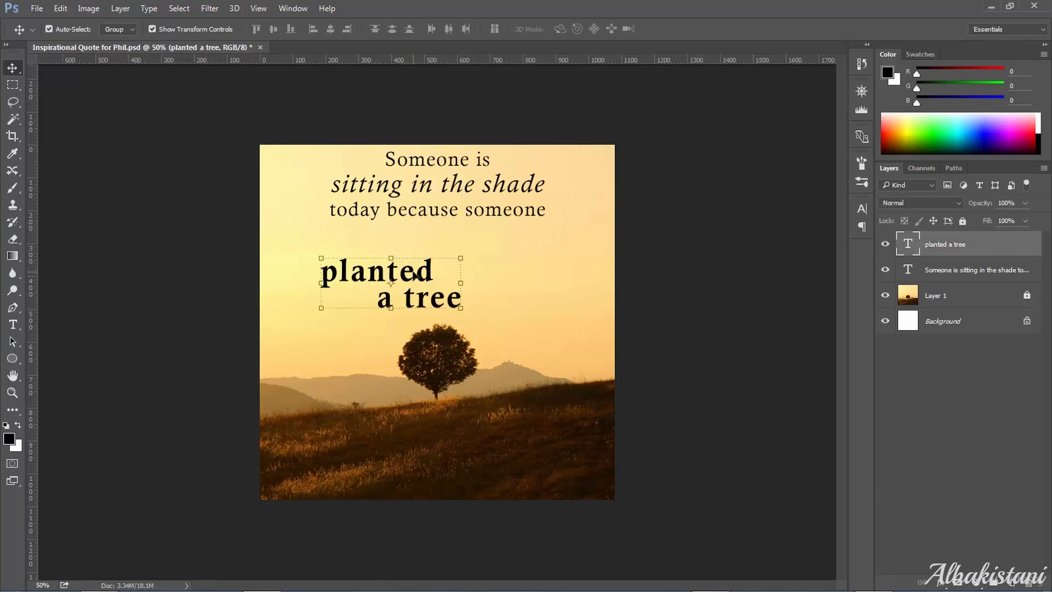
left_click_drag(411, 274, 459, 256)
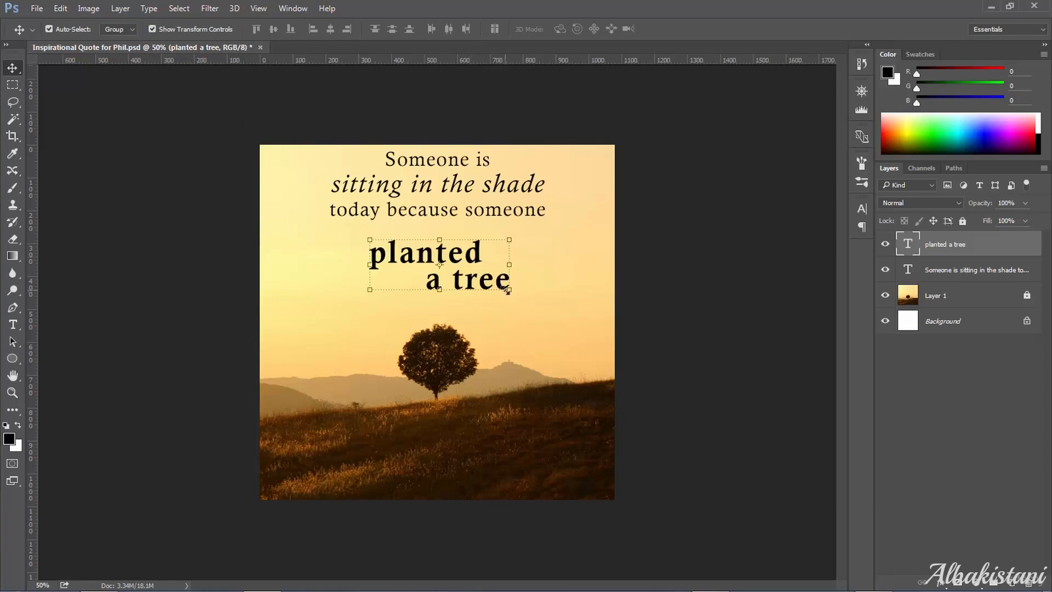
left_click_drag(508, 290, 549, 333)
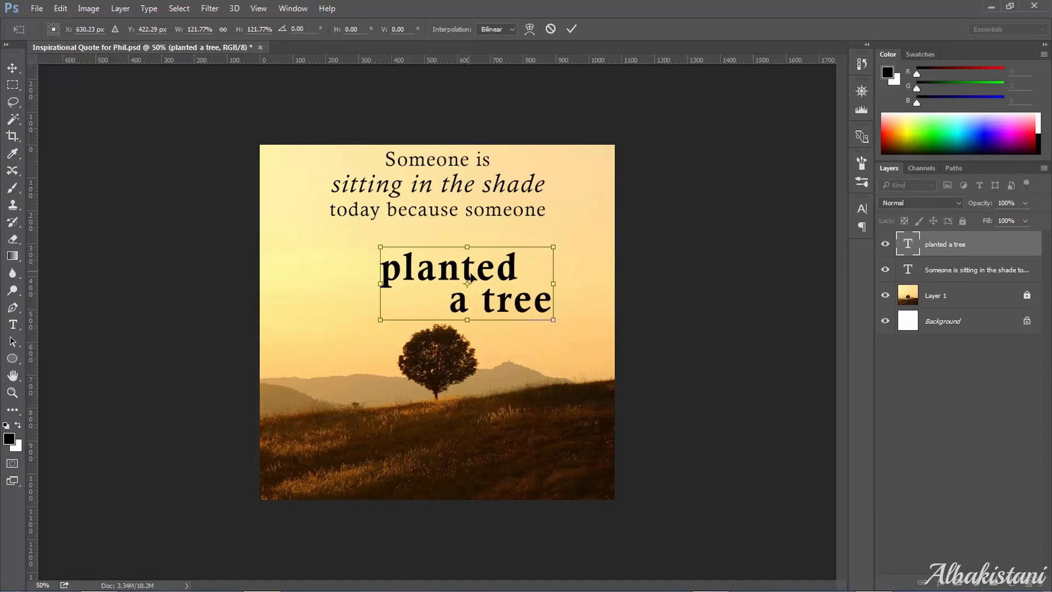
- Rotate "planted a tree" about -6.8° against the hill's slope and move it back up under the first quote lines
left_click_drag(468, 276, 442, 393)
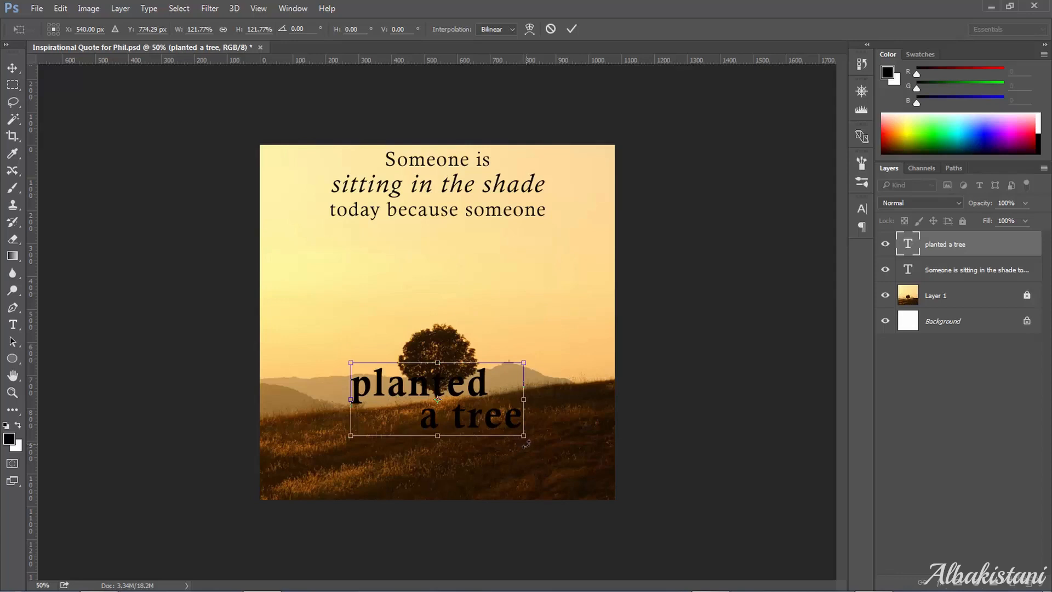
mouse_move(526, 443)
left_mouse_down()
mouse_move(536, 442)
mouse_move(536, 418)
mouse_move(548, 427)
mouse_move(535, 434)
left_mouse_up()
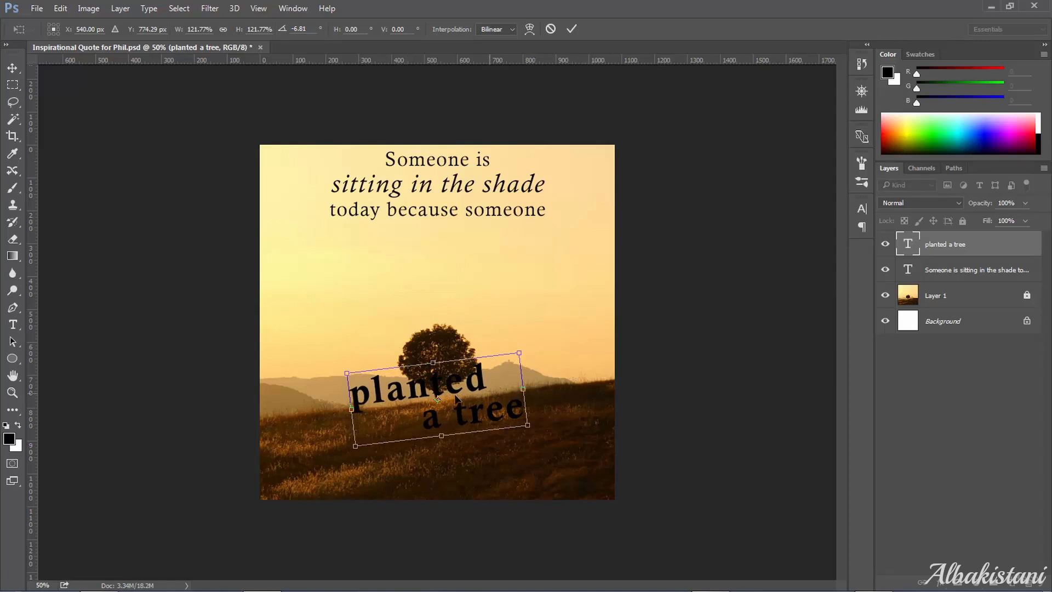
left_click_drag(462, 390, 470, 256)
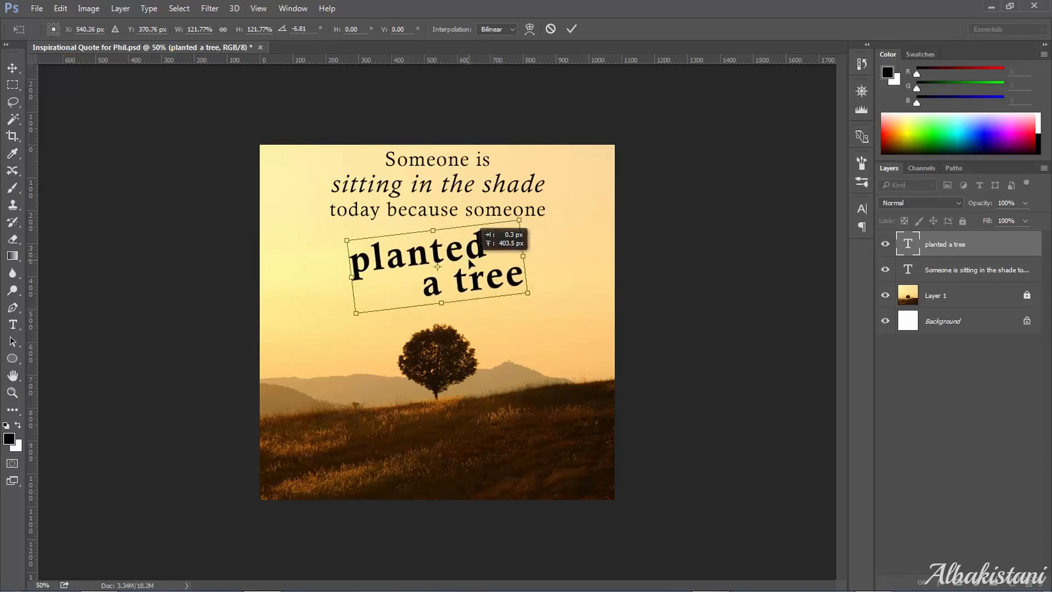
- Enlarge the rotated "planted a tree" text to about 148% and apply the transformation
left_click_drag(526, 294, 484, 289)
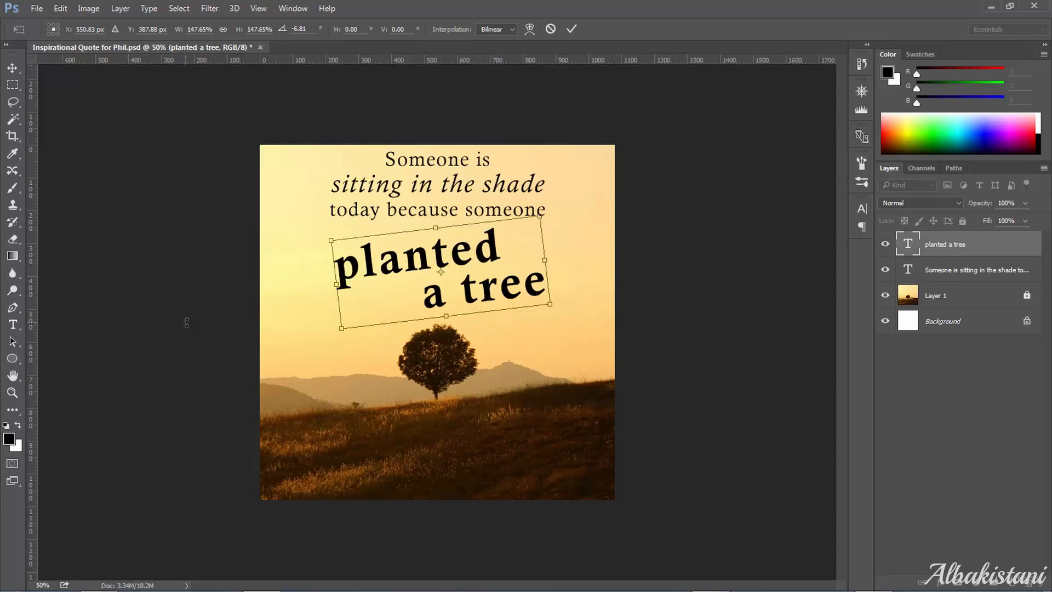
left_click(13, 326)
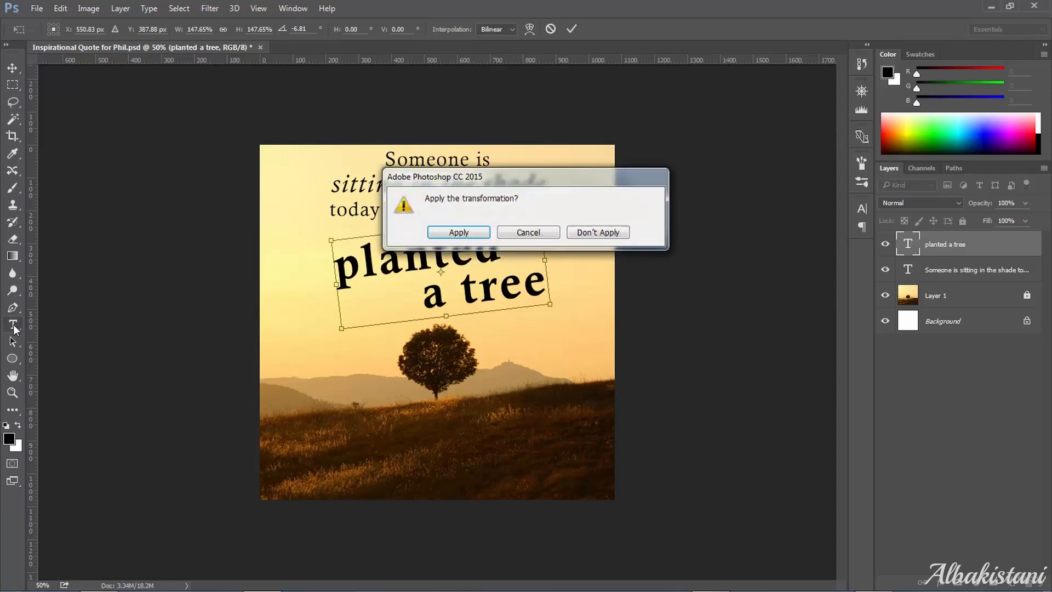
left_click(459, 232)
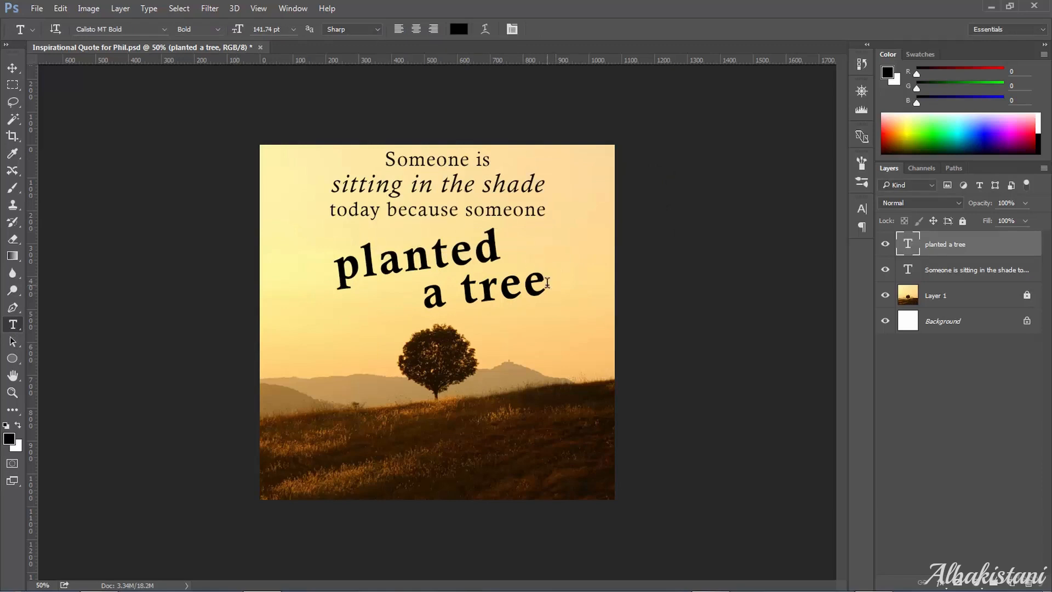
- Try 72 pt leading on the "planted a tree" text and set it to 96 pt
left_click_drag(547, 283, 334, 270)
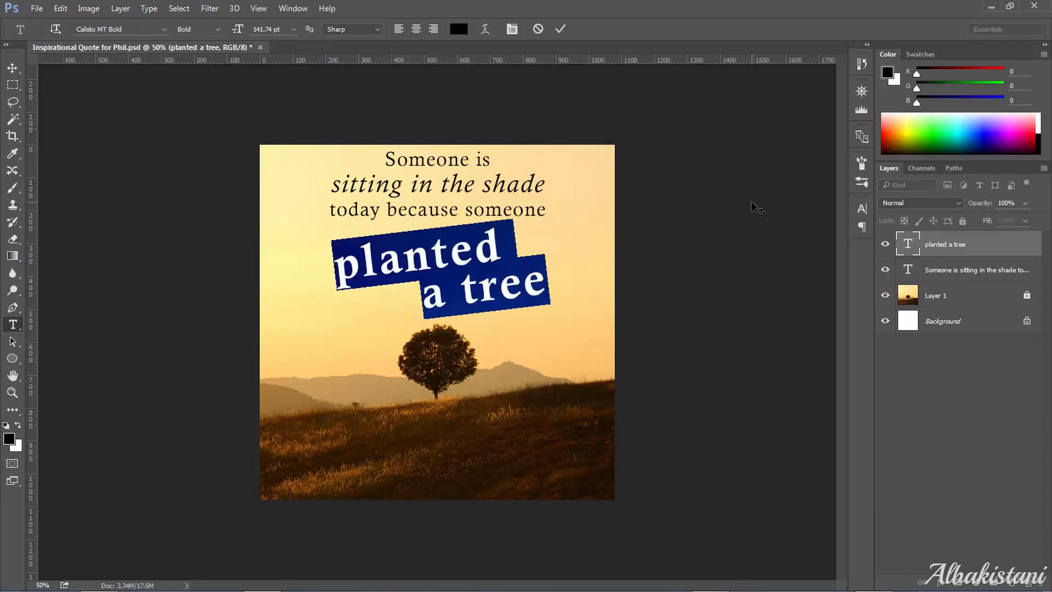
left_click(861, 226)
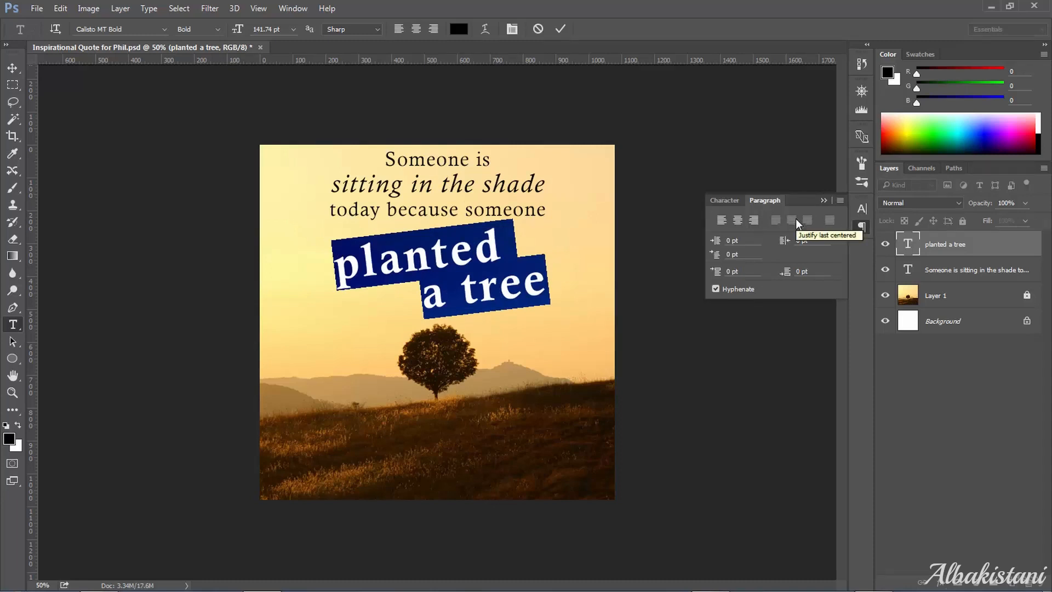
left_click(716, 202)
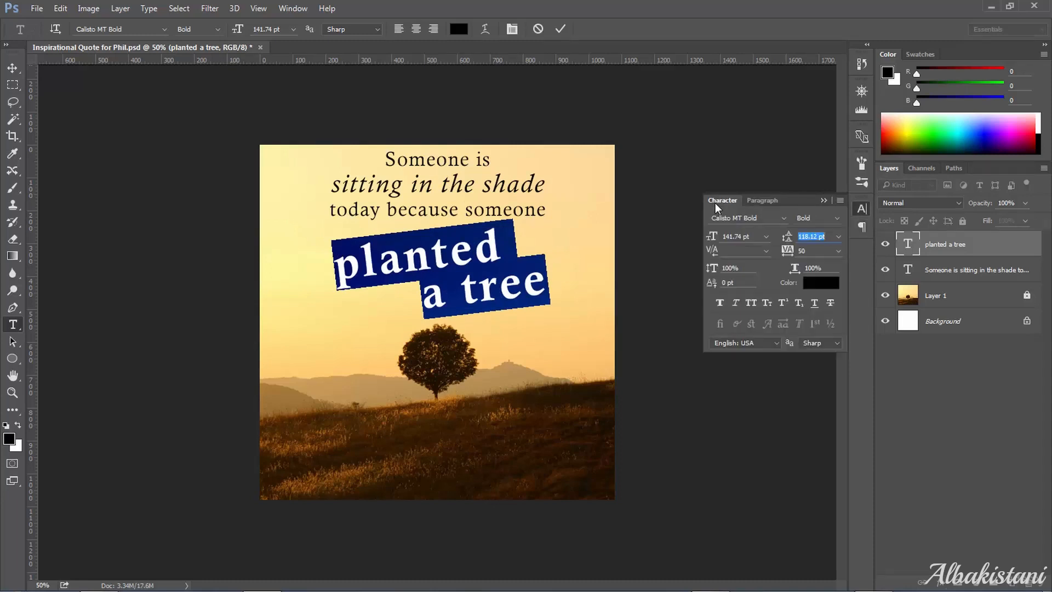
left_click(837, 236)
left_click(836, 474)
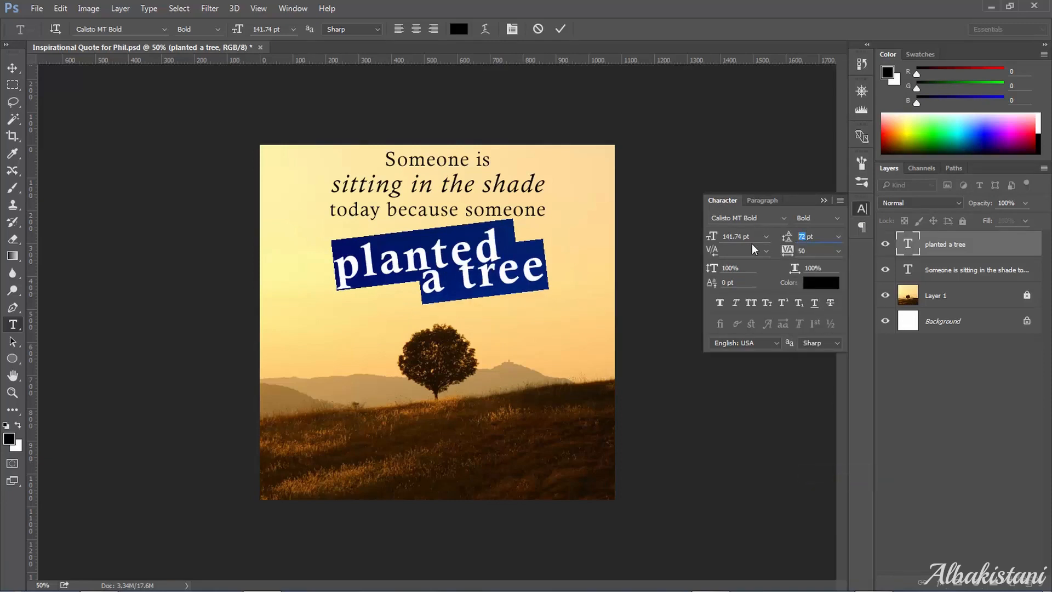
type("96")
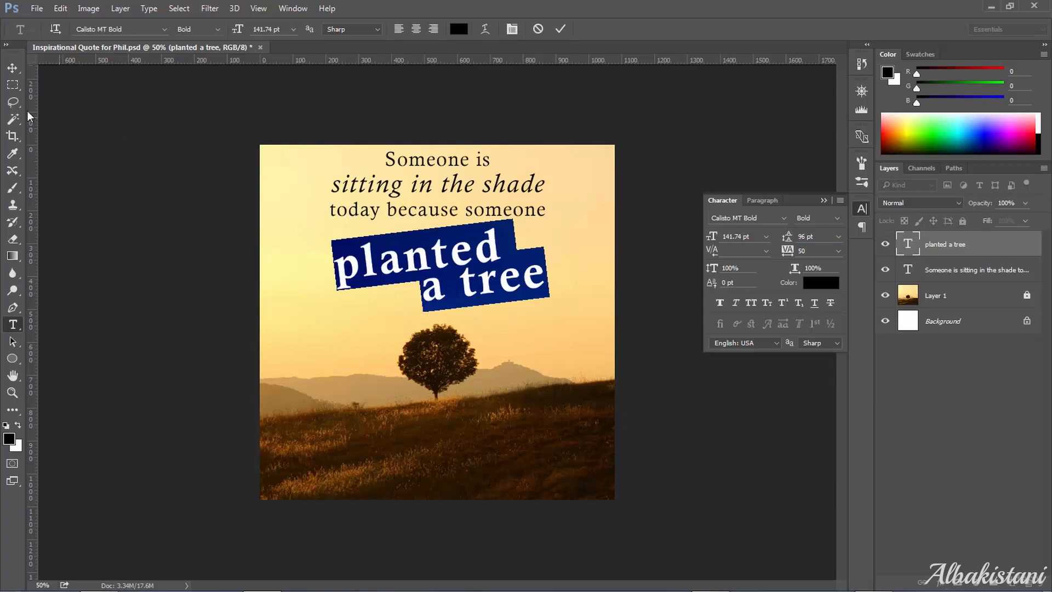
- Scale the "planted a tree" text to about 107%, adjust its position under the quote, and commit the transformation
left_click(12, 67)
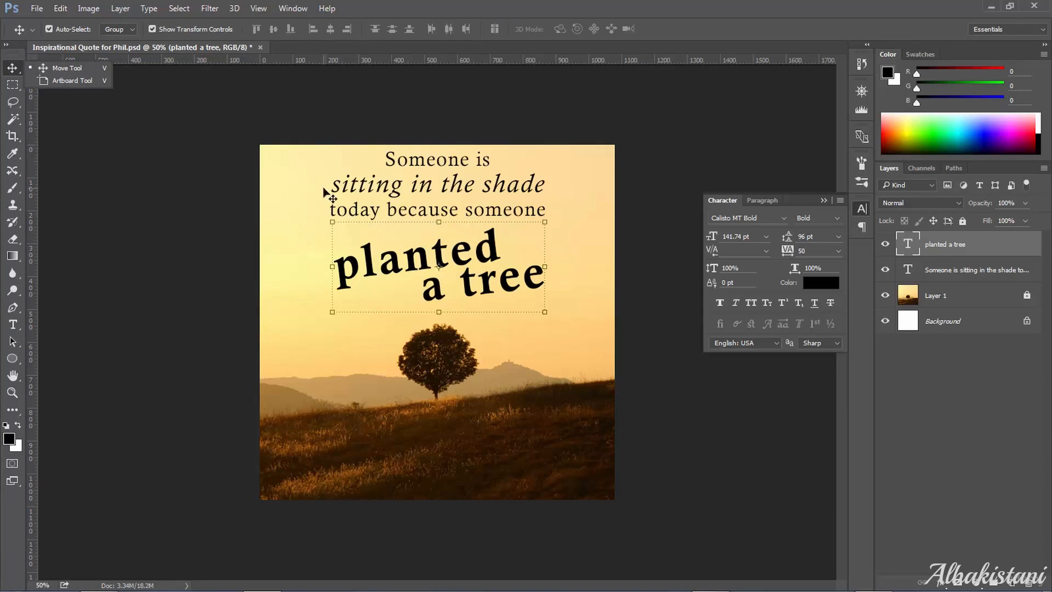
left_click_drag(542, 315, 576, 331)
left_click_drag(528, 292, 507, 278)
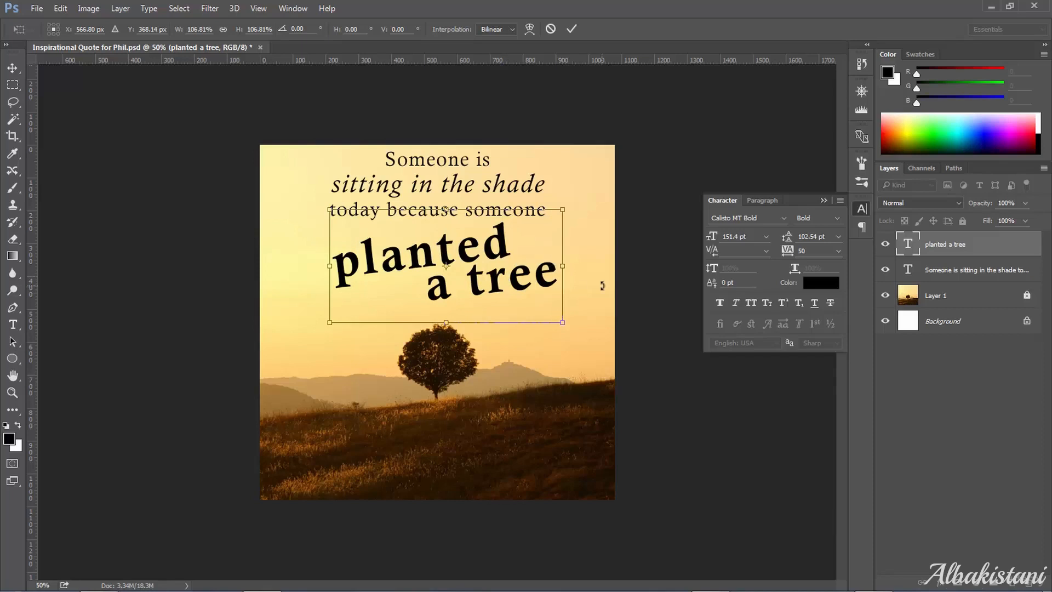
key("Return")
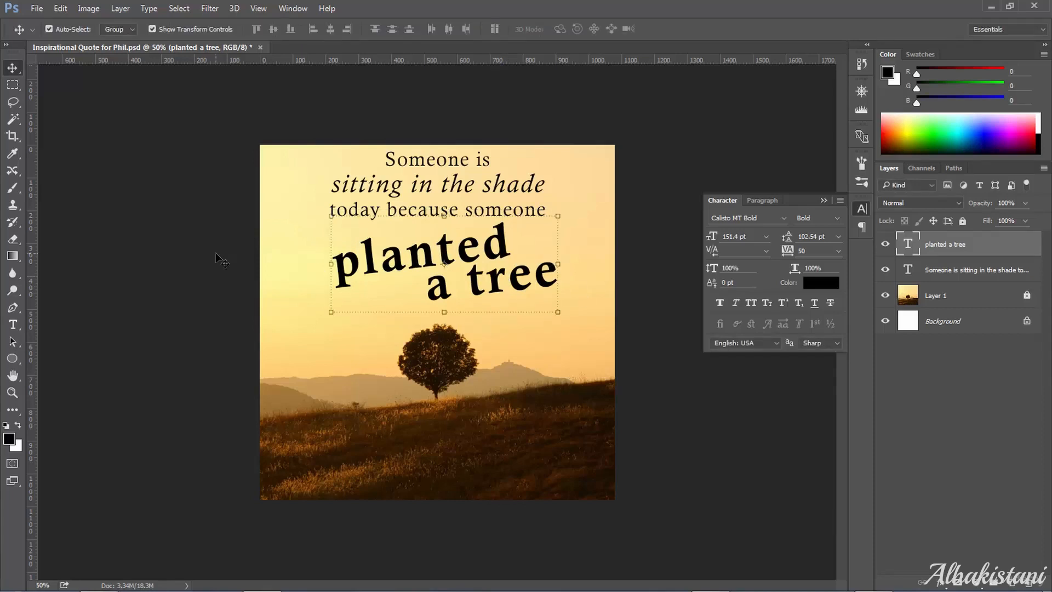
- Add a new text layer reading "a long time ago." below the "planted a tree" text
left_click(13, 324)
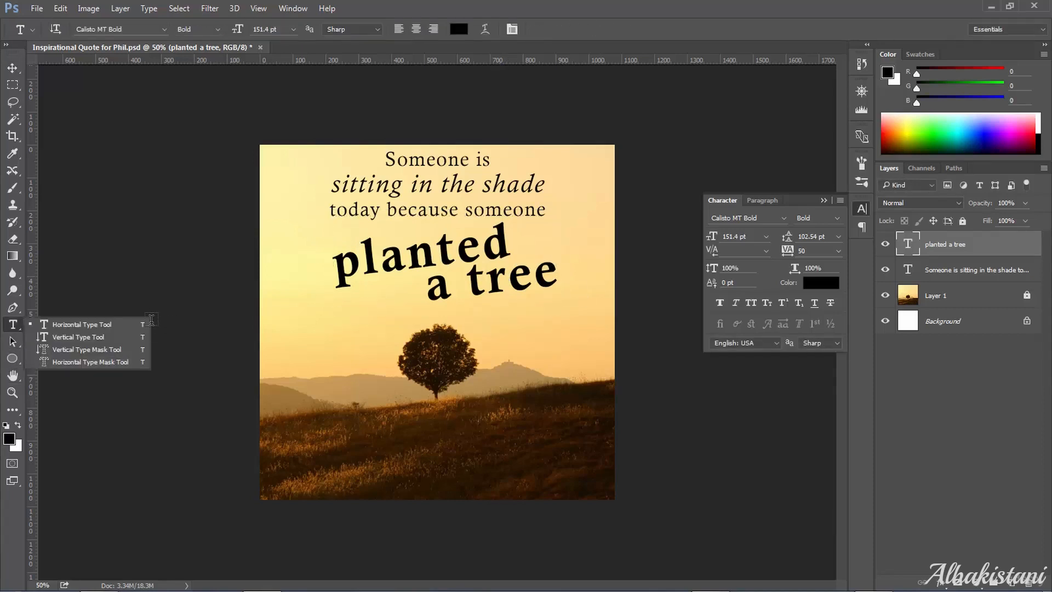
left_click(119, 329)
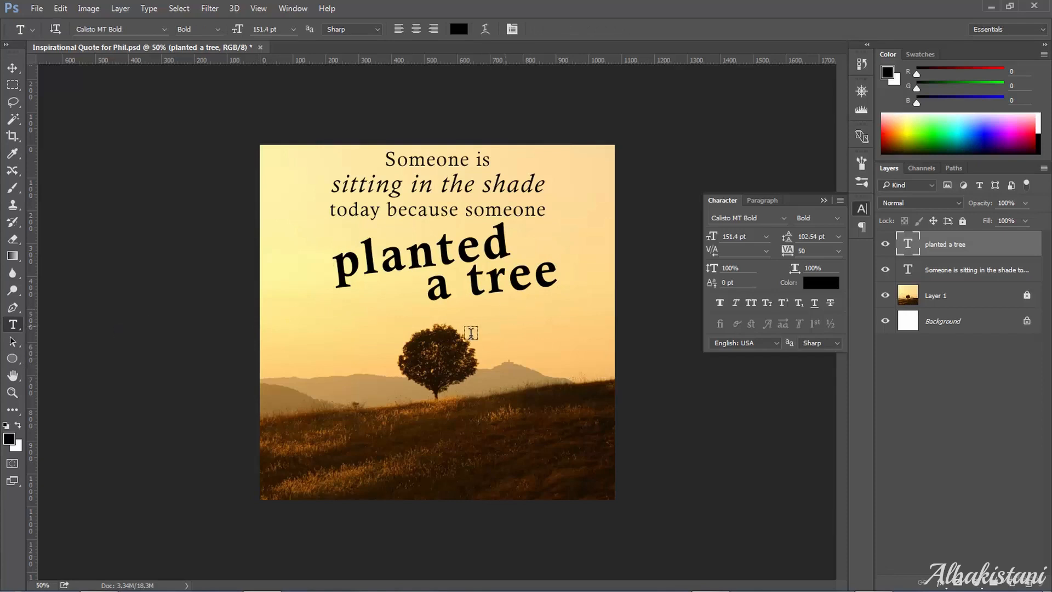
left_click(443, 342)
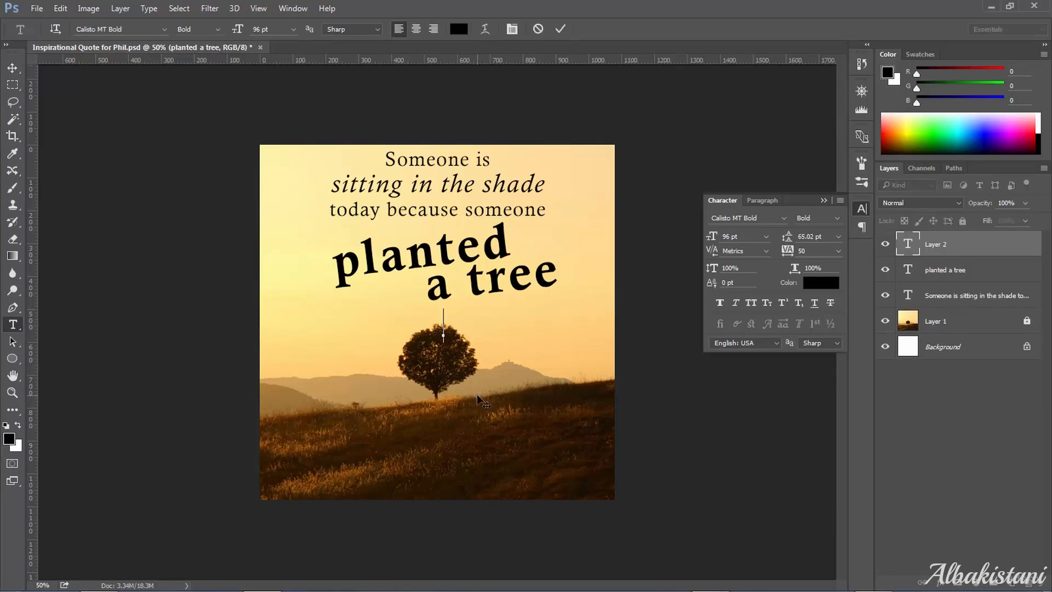
type("a long time ago.")
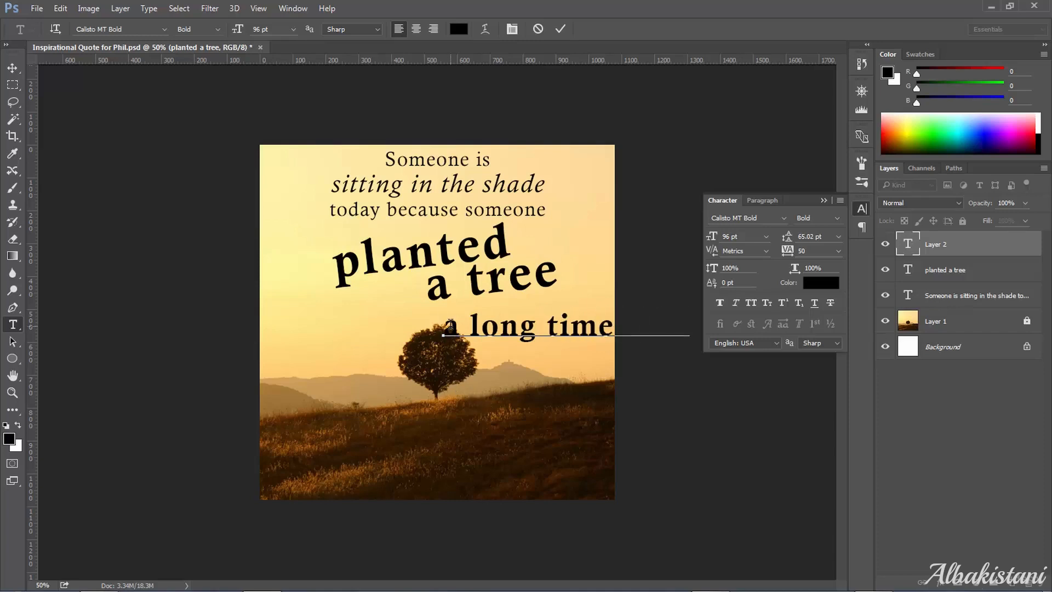
- Set the whole "a long time ago." text to the Regular style at 60 pt
key("ctrl+a")
left_click(217, 28)
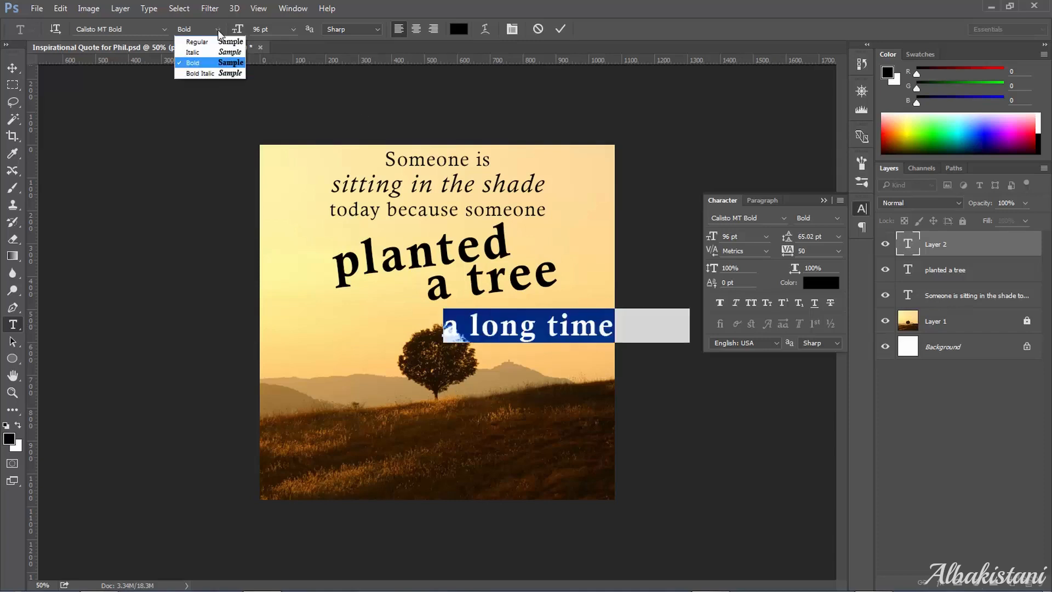
left_click(220, 41)
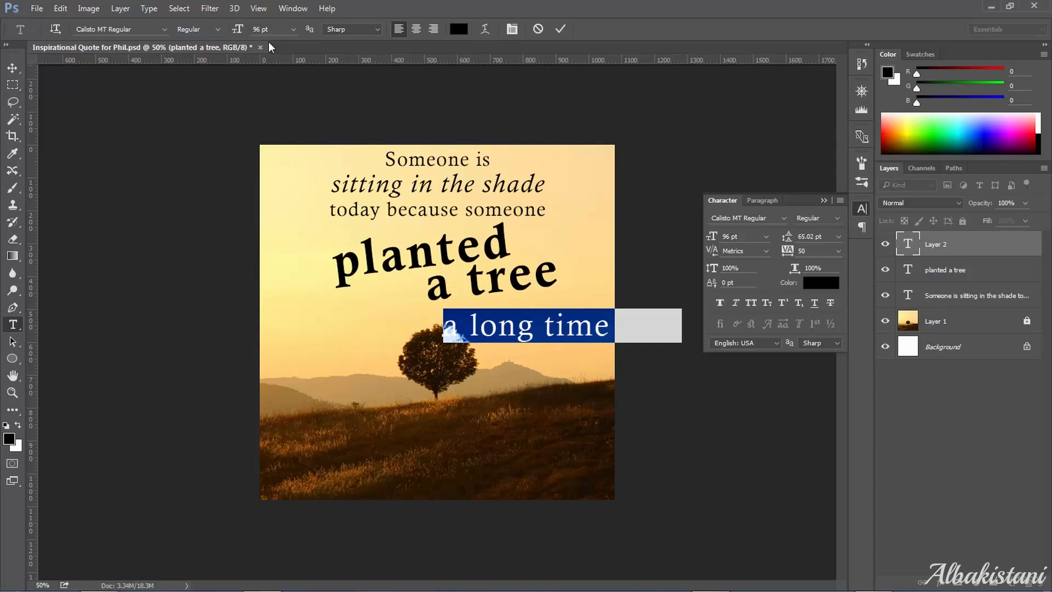
left_click(294, 28)
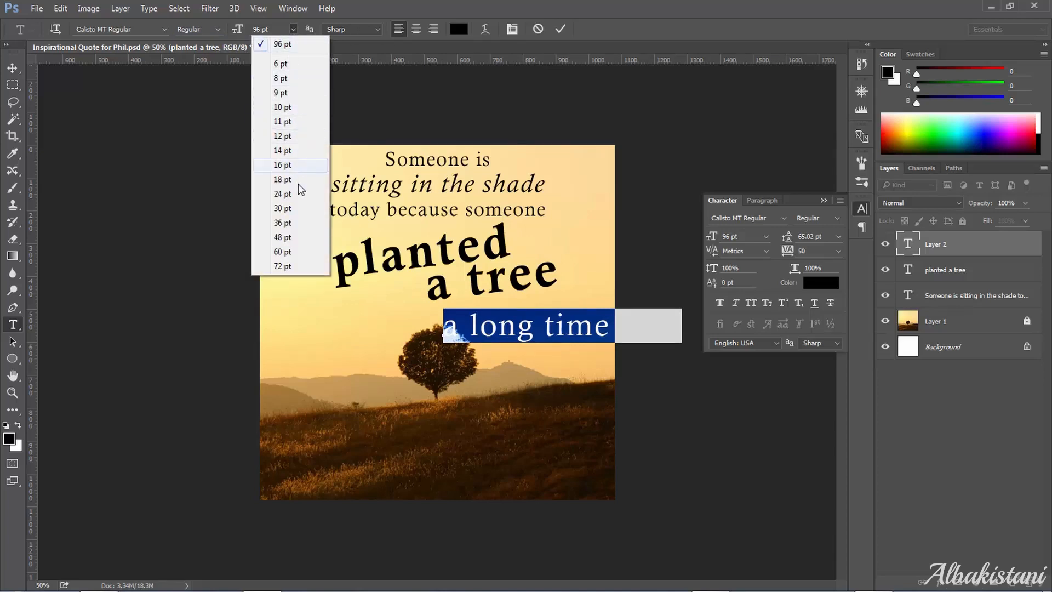
left_click(283, 251)
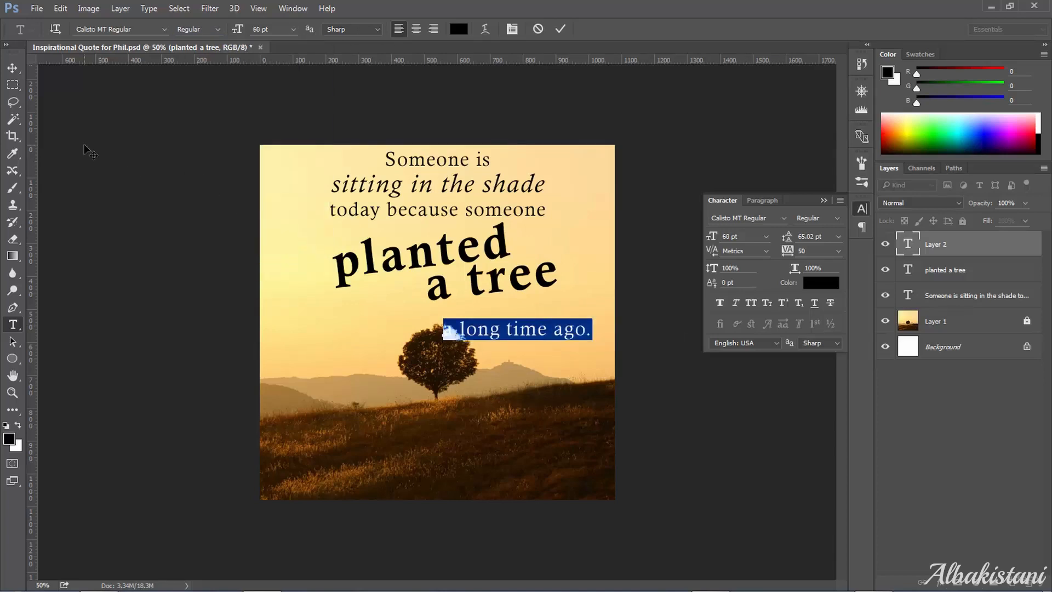
- Place "a long time ago." just beneath "a tree", rotate it to about -7.75°, and apply the transformation
left_click(13, 70)
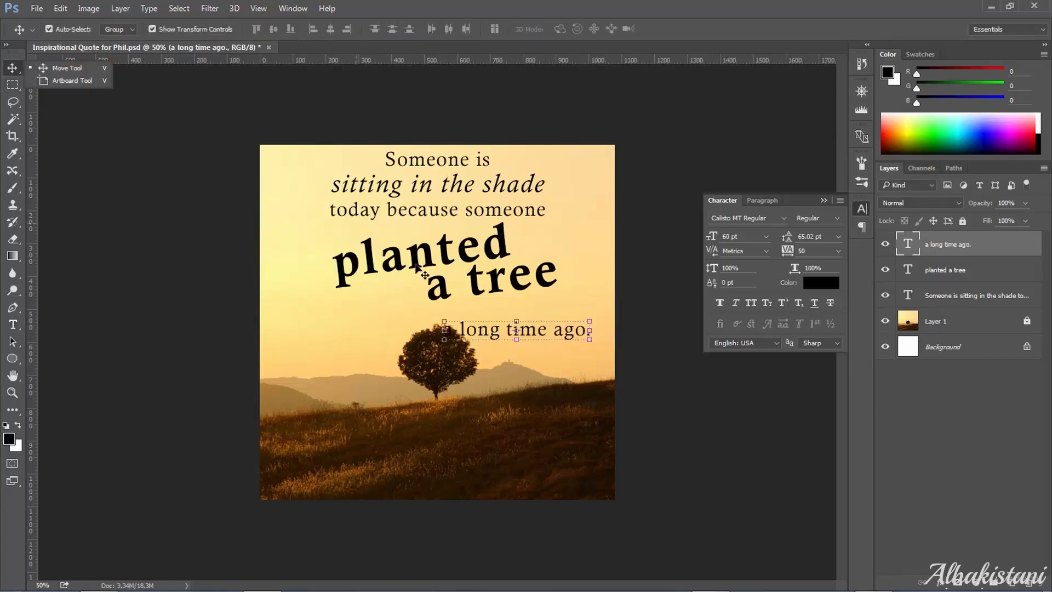
left_click_drag(483, 332, 467, 315)
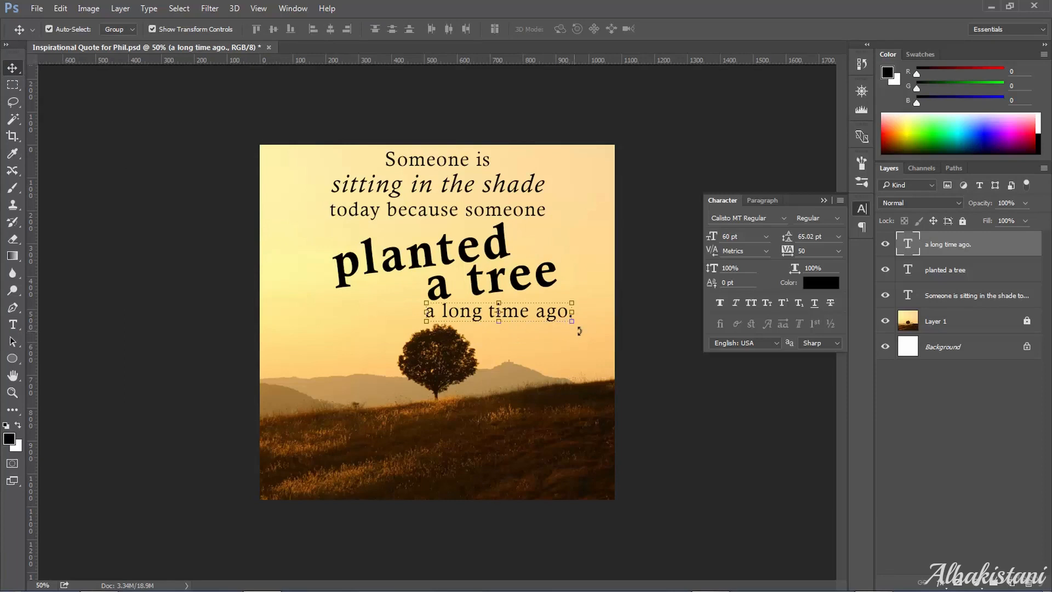
left_click_drag(579, 331, 603, 305)
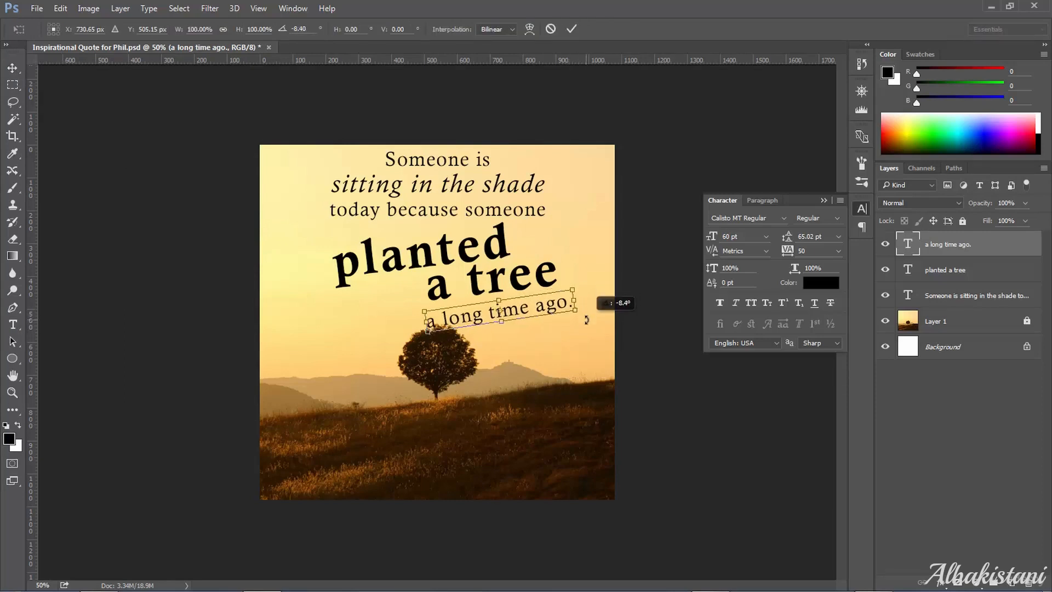
left_click_drag(530, 316, 562, 300)
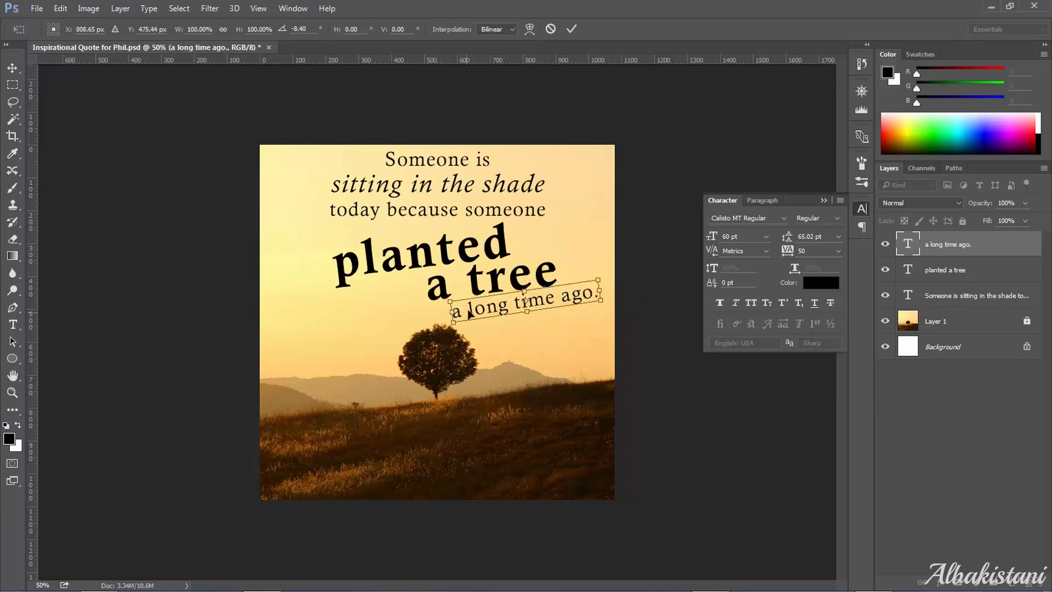
key("shift+Up")
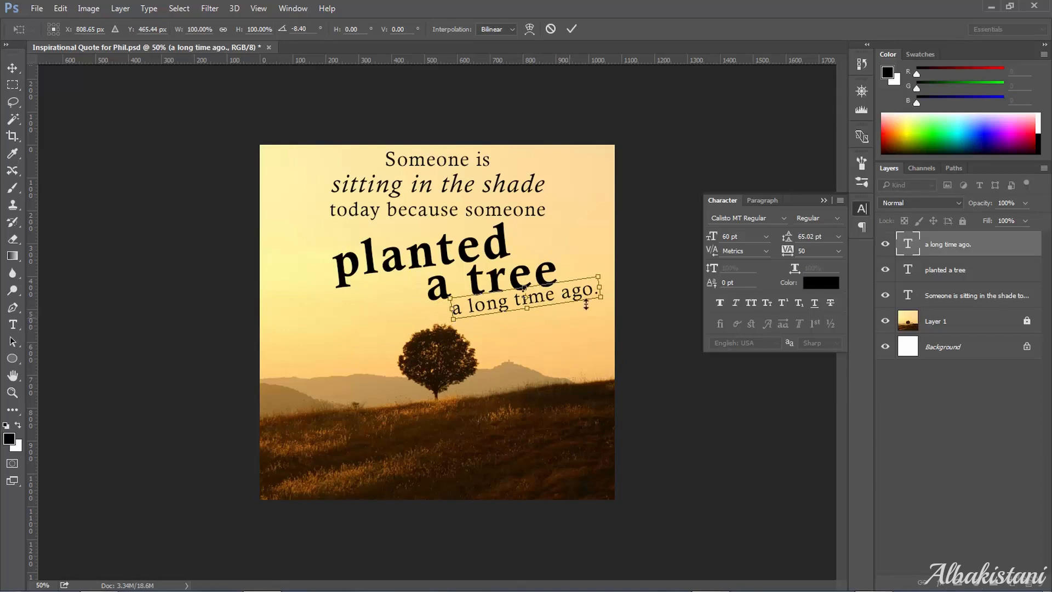
left_click_drag(614, 303, 609, 303)
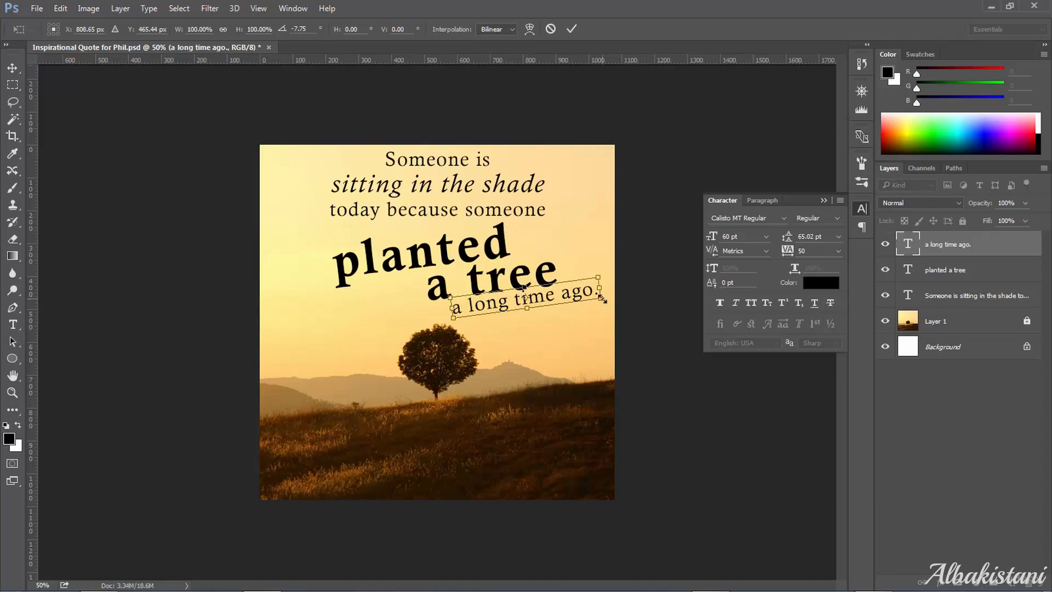
left_click(12, 324)
left_click(433, 235)
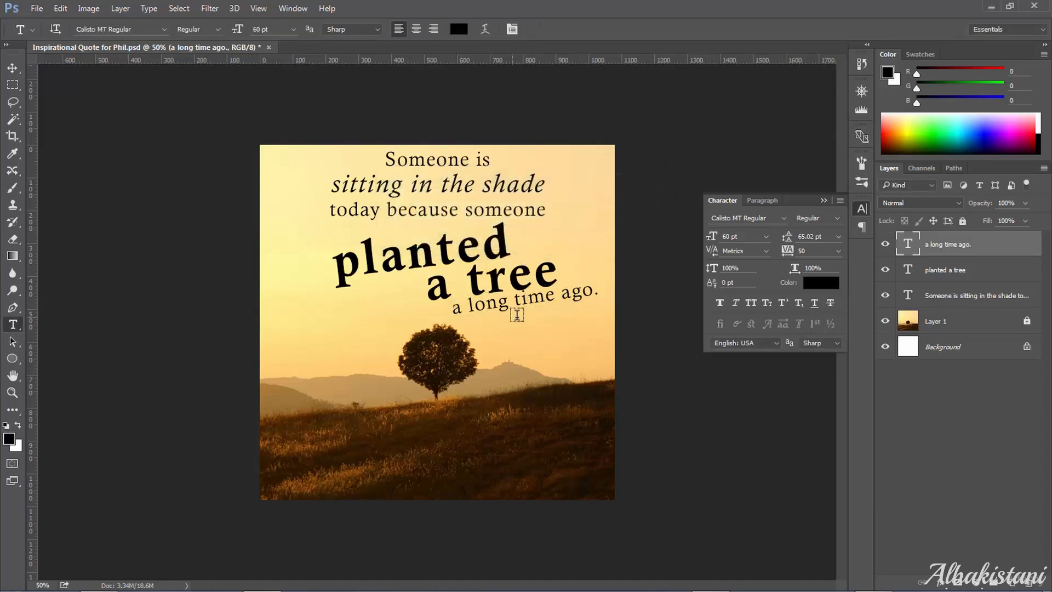
- Try 36 pt on the "a long time ago." text and set its size to 48 pt
triple_click(515, 301)
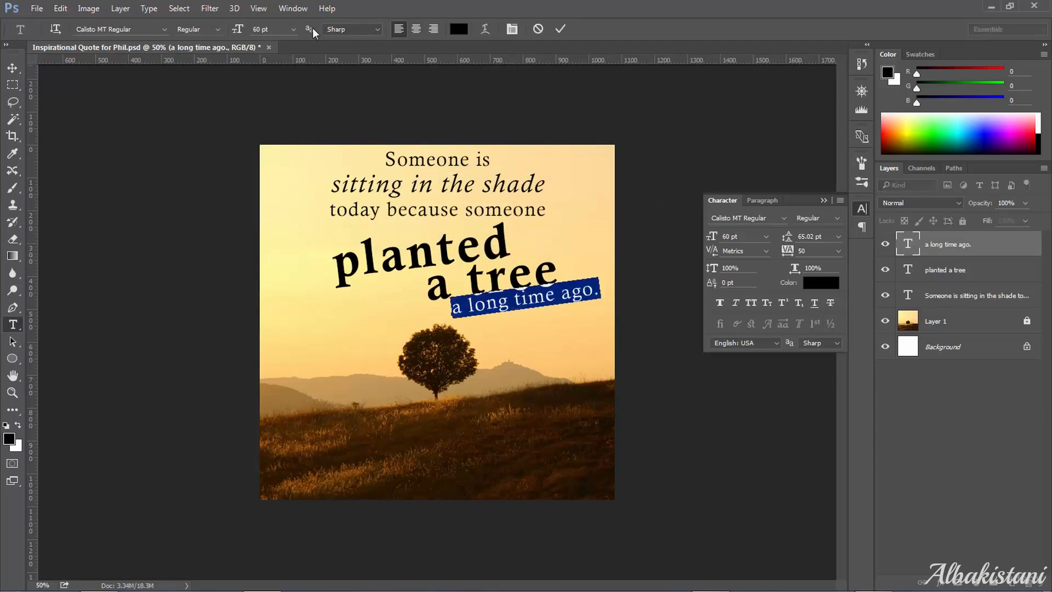
left_click(293, 29)
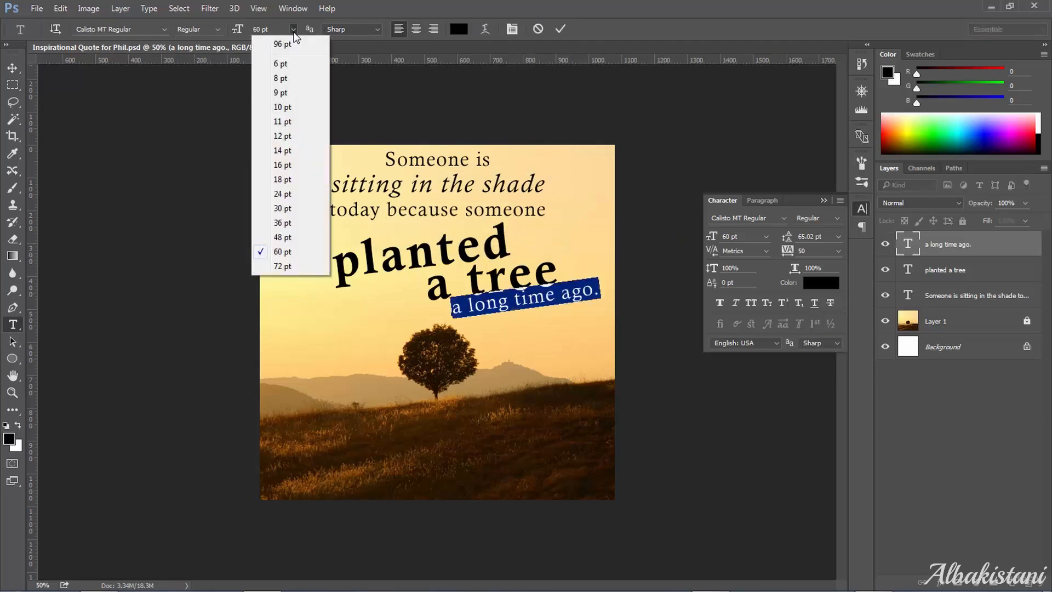
left_click(284, 229)
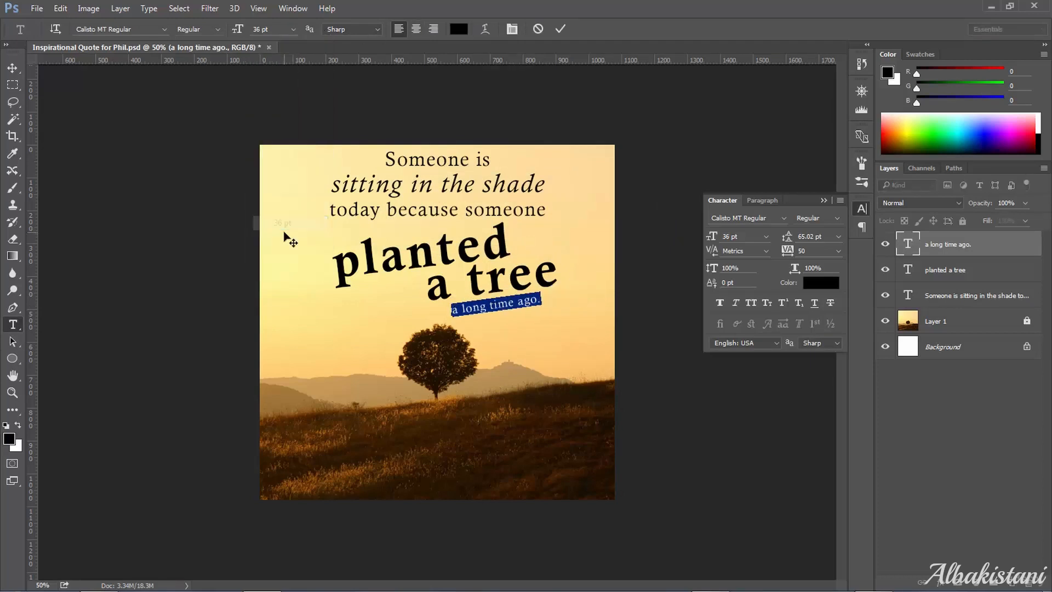
left_click(293, 29)
left_click(281, 237)
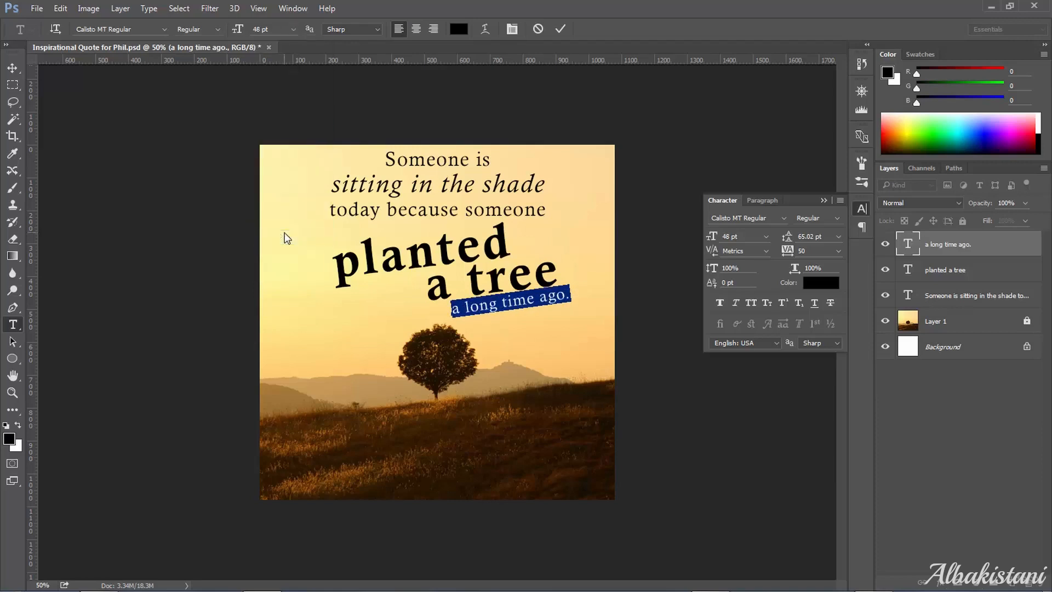
- Nudge "a long time ago." left and slightly down to fit under "a tree", and deselect the layer
left_click(12, 67)
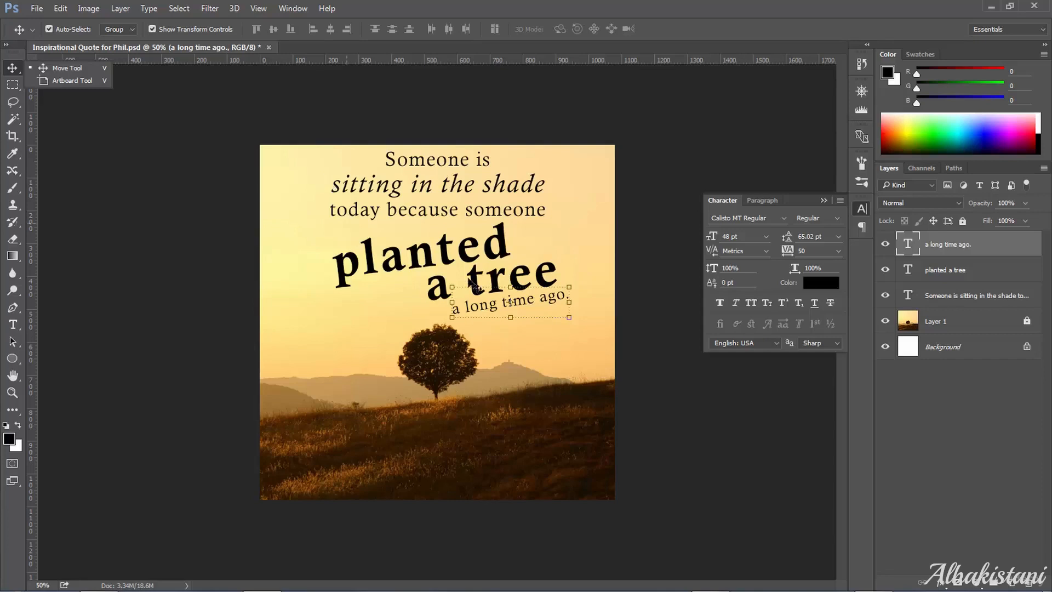
left_click(523, 300)
key("shift+Left")
key("shift+Left")
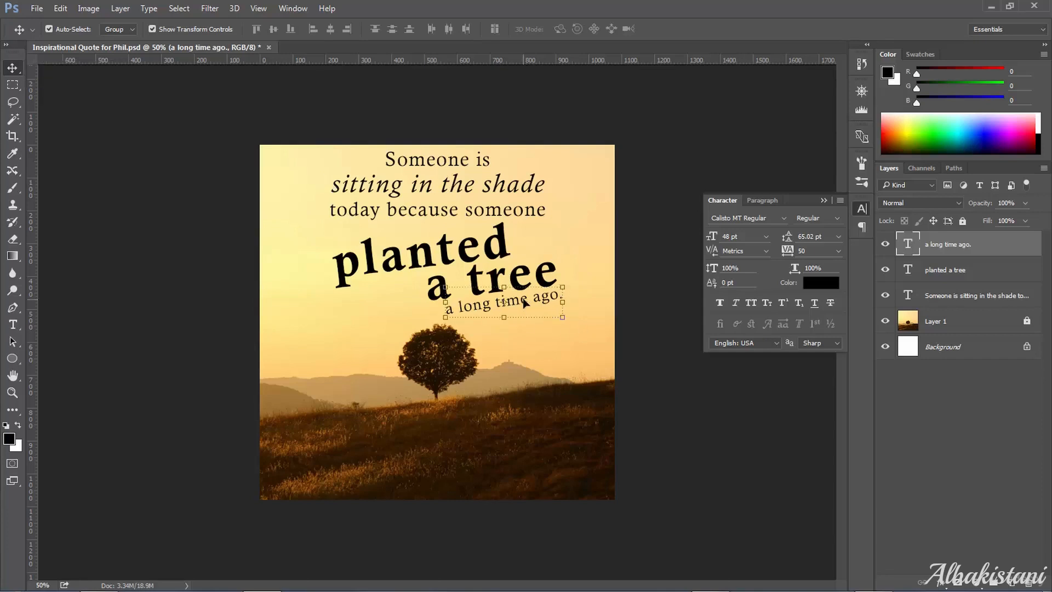
key("Left")
key("Left")
key("Left")
key("Down")
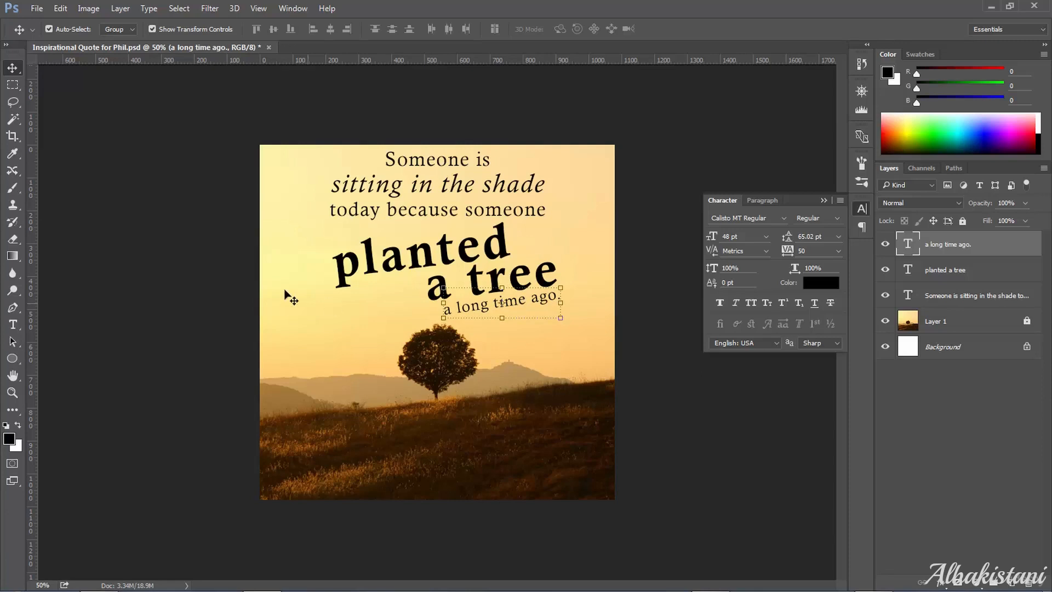
left_click(183, 285)
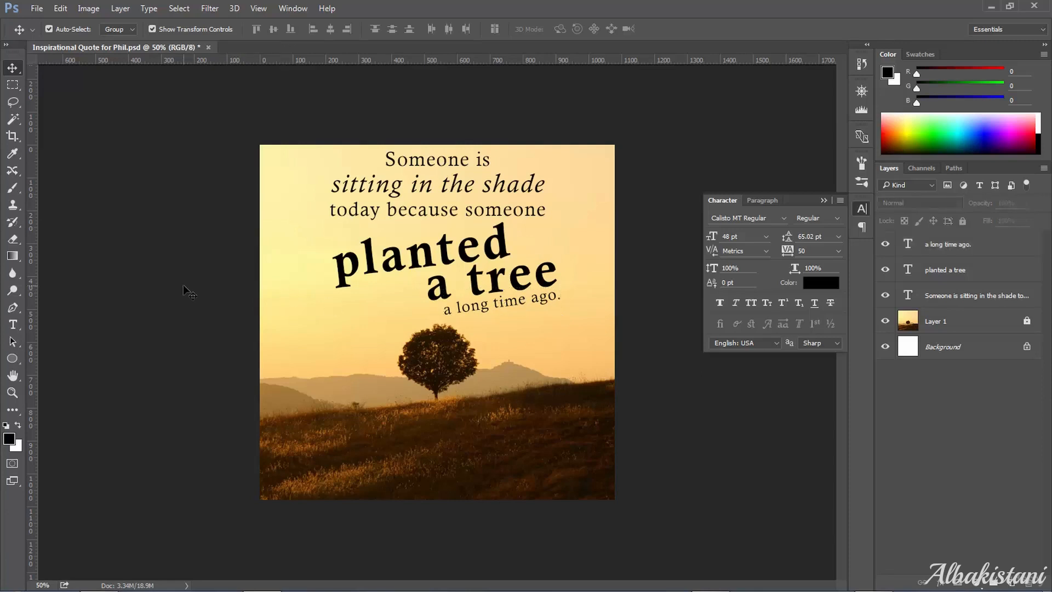
- Rotate the "a long time ago." text slightly counterclockwise, apply the rotation, and deselect the layer
left_click(523, 300)
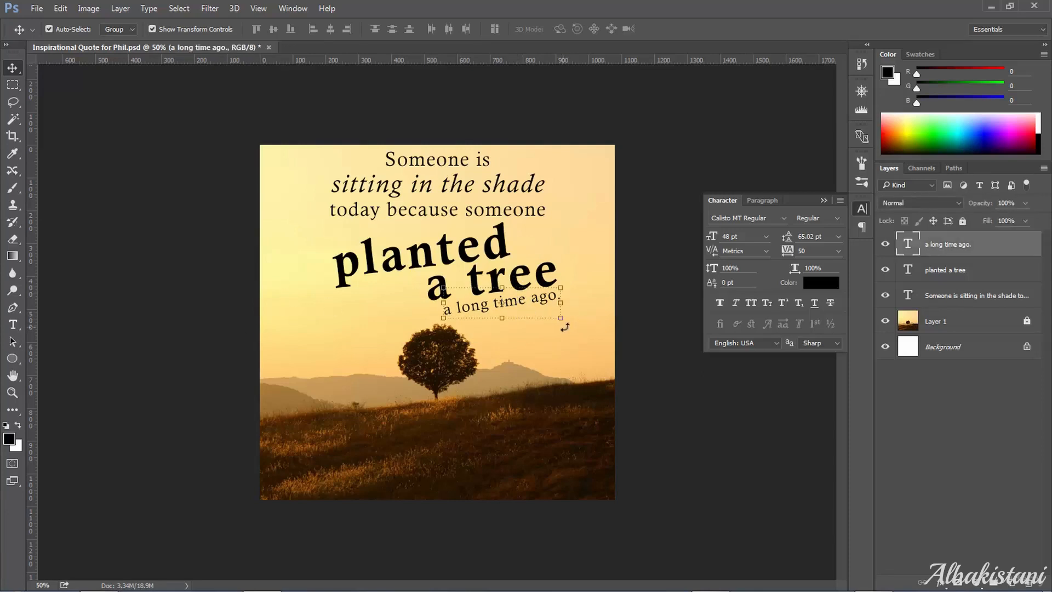
left_click_drag(564, 327, 573, 320)
key("Return")
left_click(674, 294)
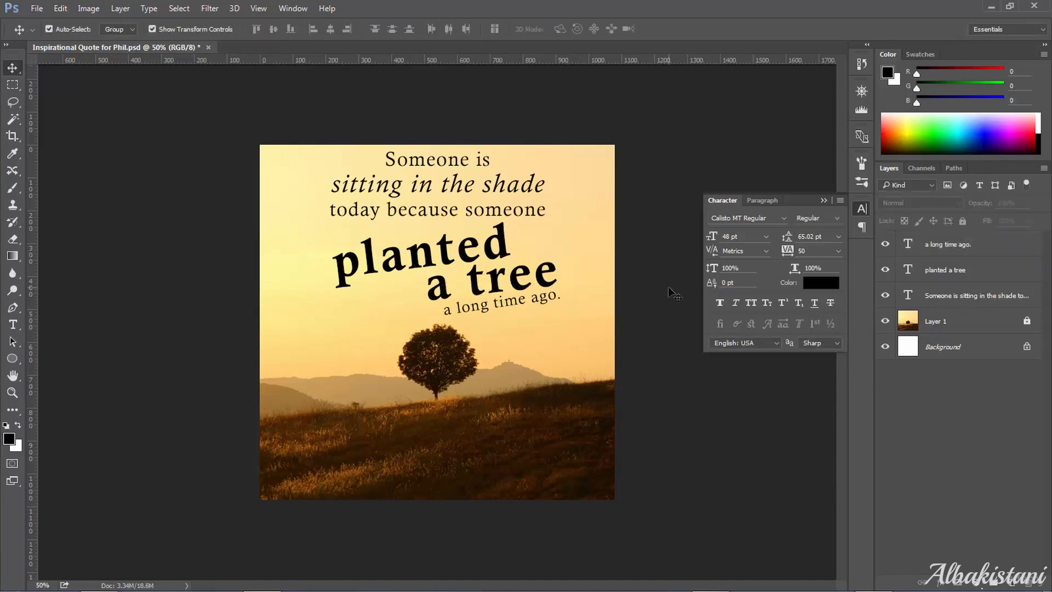
- Rotate "a long time ago." slightly clockwise at its full width to follow the slope of "a tree", and apply the transformation
left_click(527, 302)
key("ctrl+t")
left_click_drag(569, 327, 566, 326)
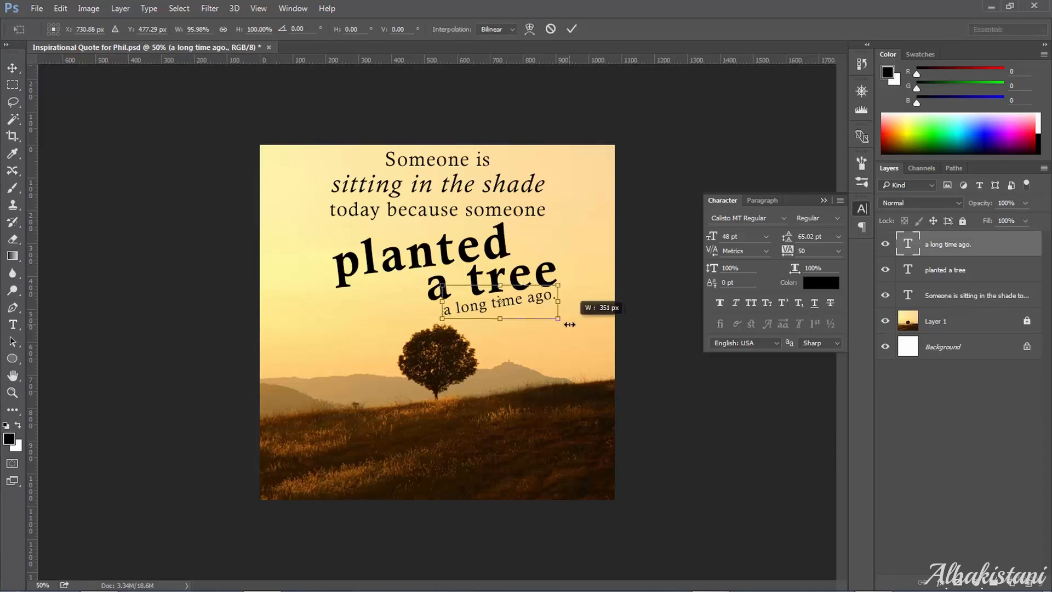
key("ctrl+z")
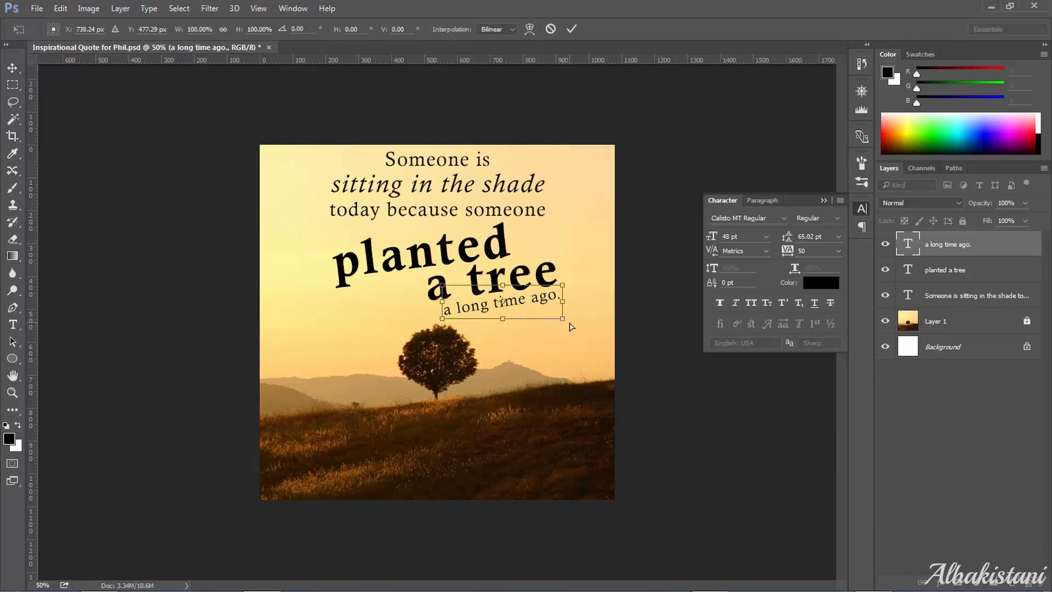
left_click_drag(569, 328, 569, 333)
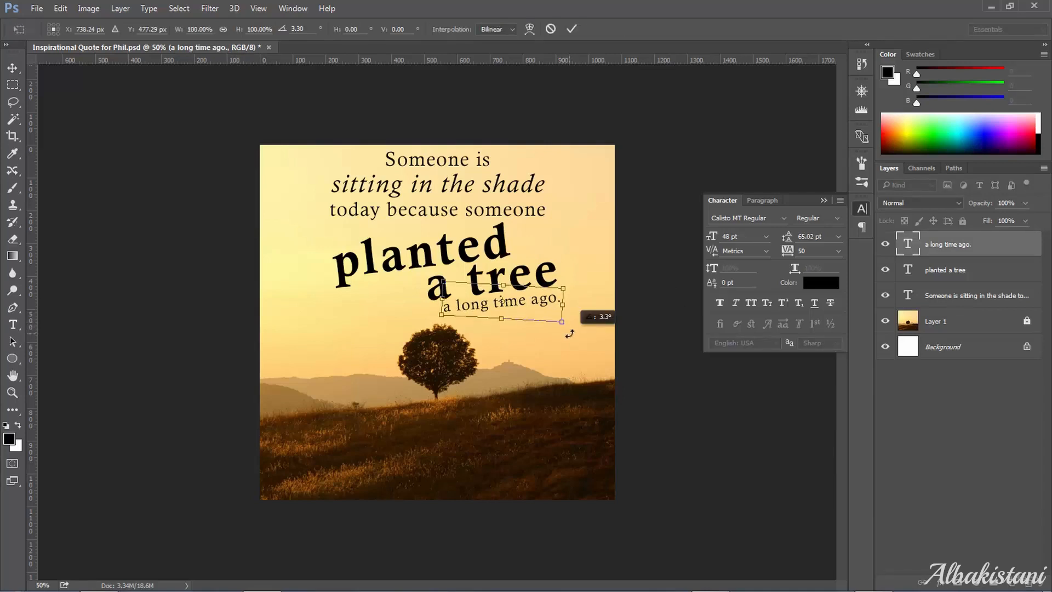
key("Return")
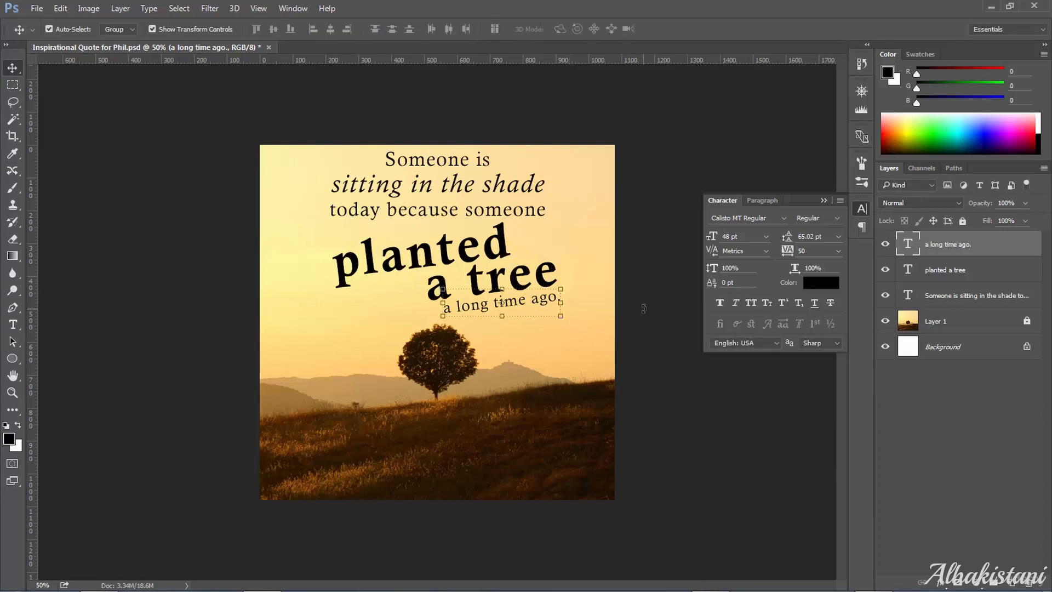
left_click(647, 308)
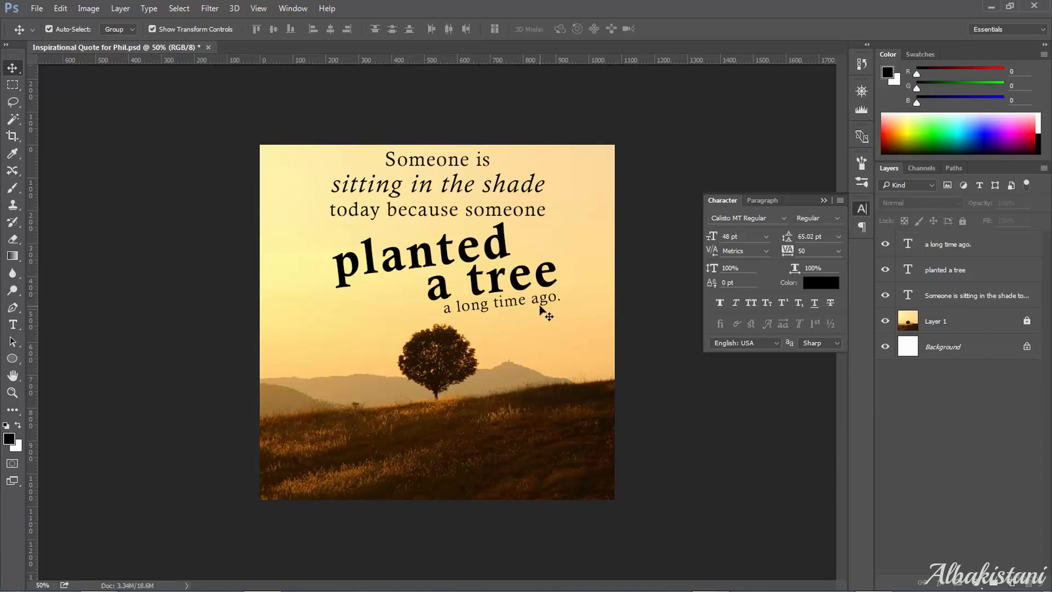
- Try rotation angles of 20° and 1° on the "a long time ago." text, and apply a rotation of -1°
left_click(517, 302)
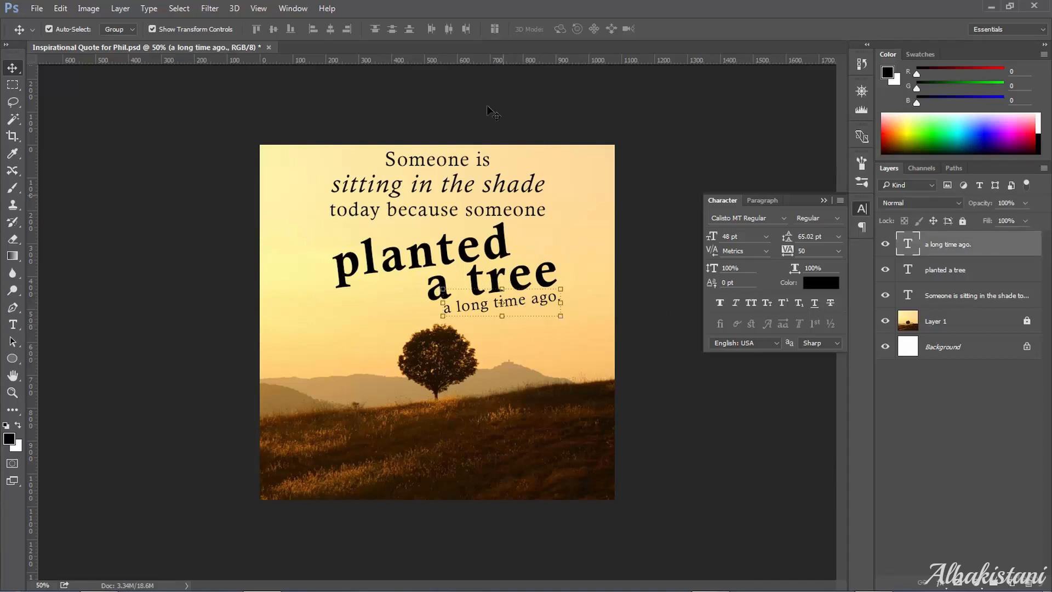
left_click_drag(563, 327, 563, 325)
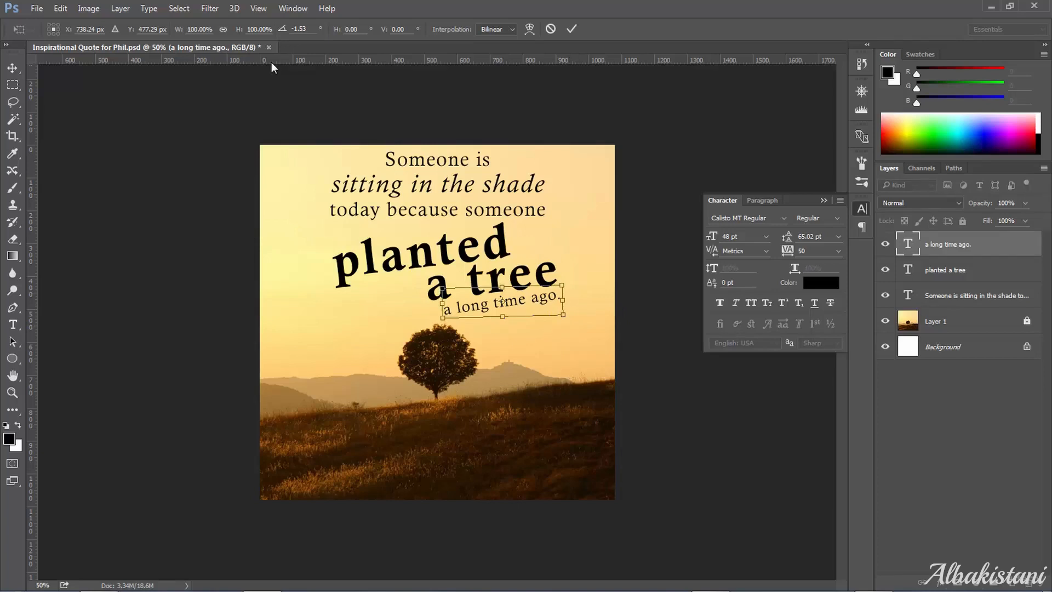
left_click(314, 29)
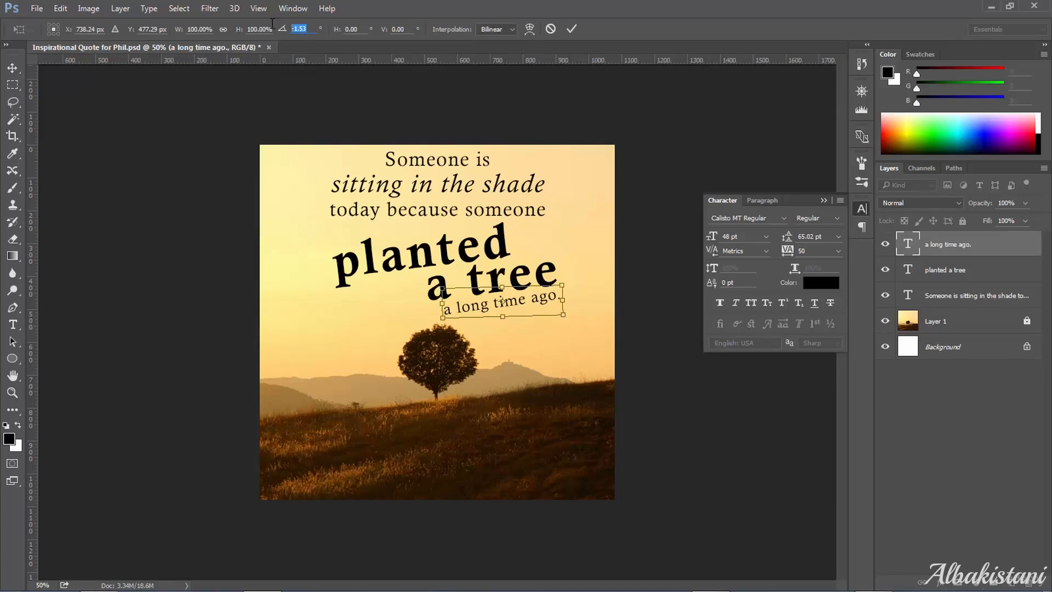
mouse_move(281, 28)
left_mouse_down()
mouse_move(303, 37)
mouse_move(293, 32)
left_mouse_up()
left_click(306, 32)
left_click(281, 33)
type("20")
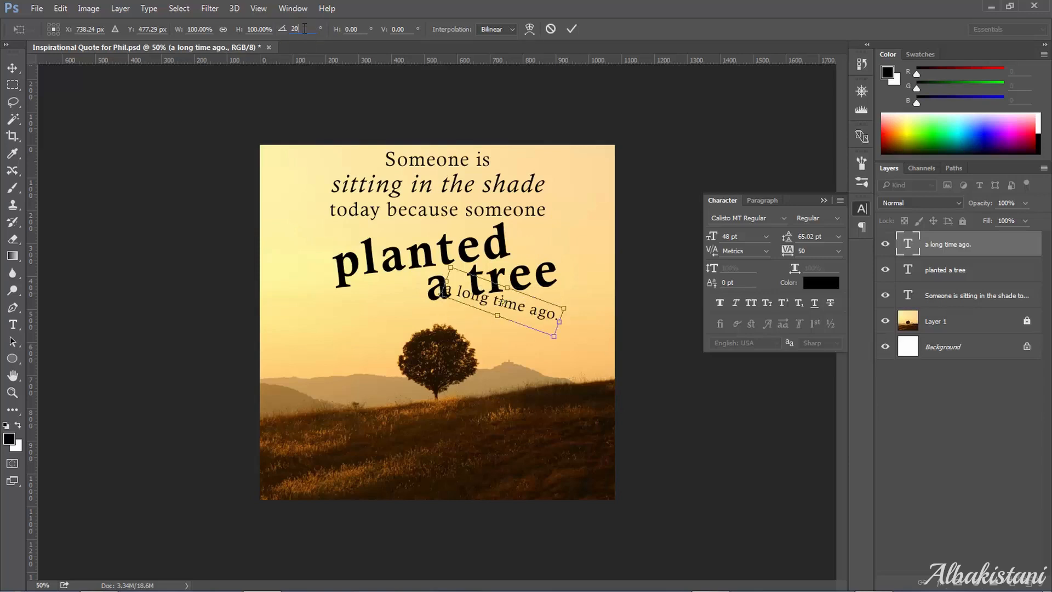
type("1")
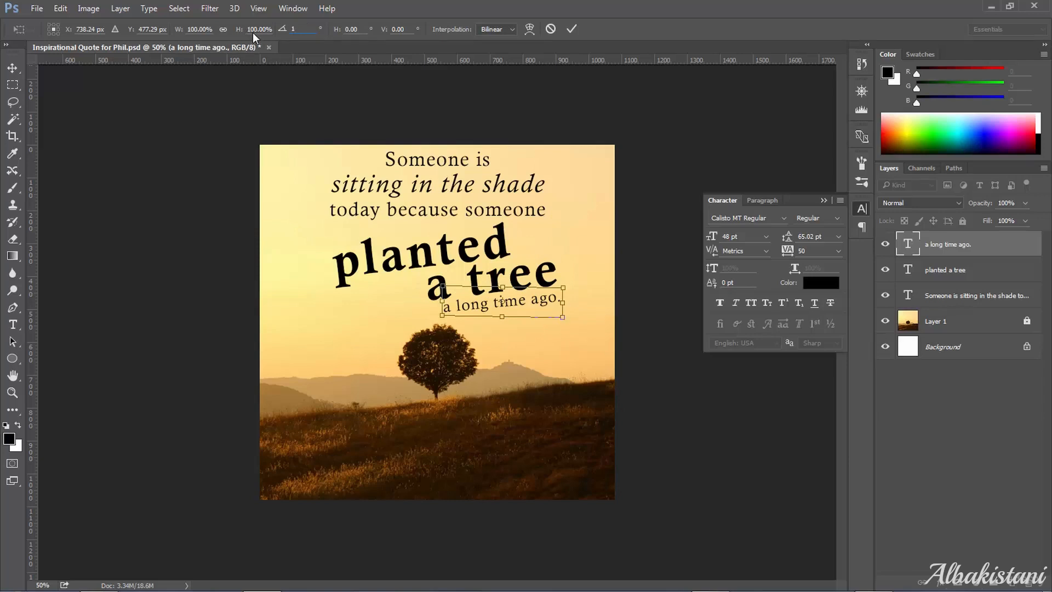
key("BackSpace")
type("-1")
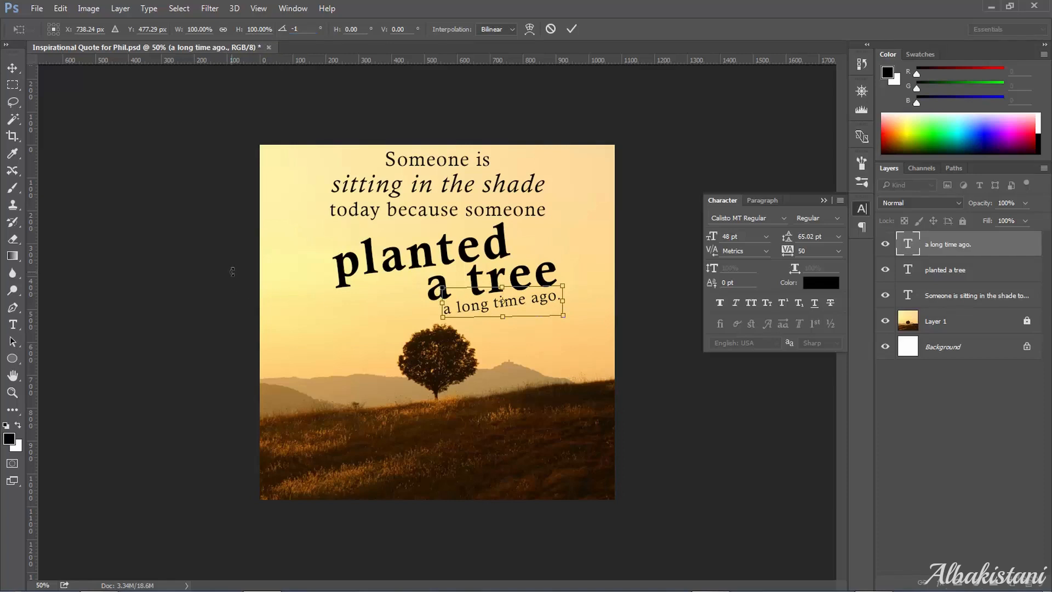
left_click(13, 68)
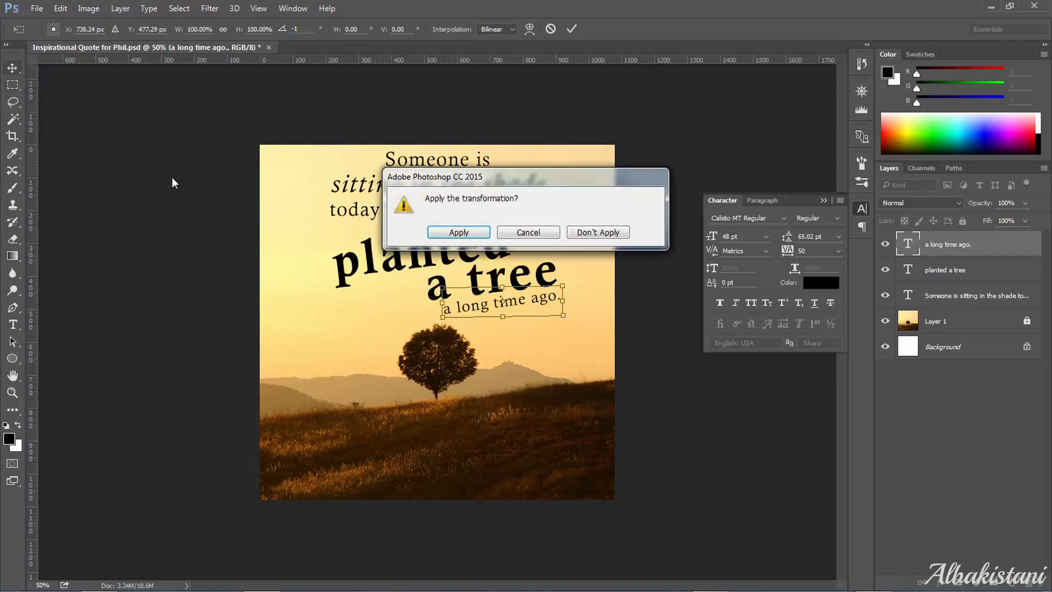
left_click(449, 234)
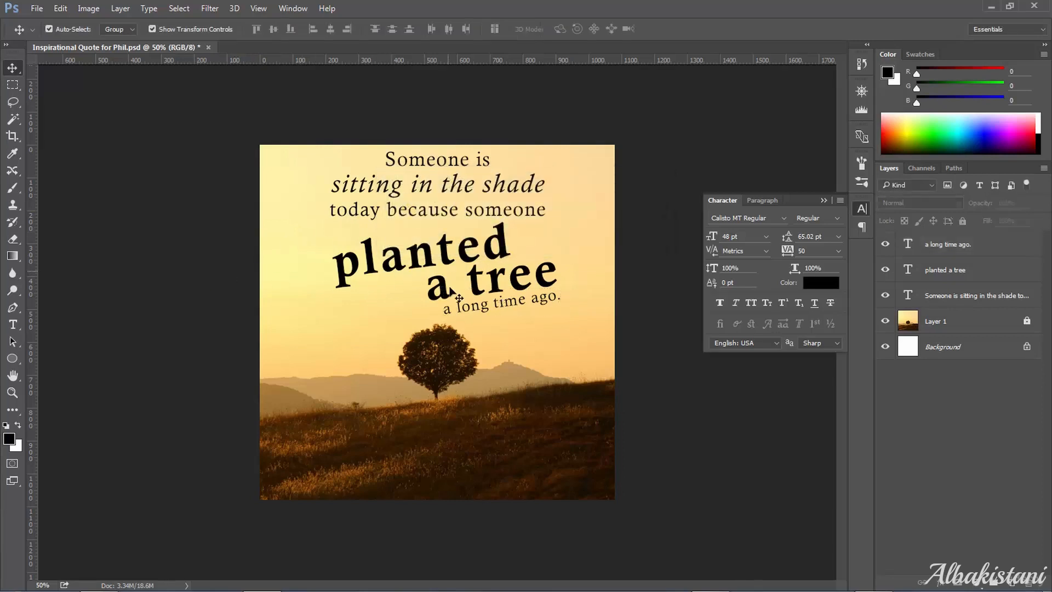
- Try another -1° rotation on "a long time ago.", apply a rotation of 1° instead, and deselect the layer
left_click(497, 310)
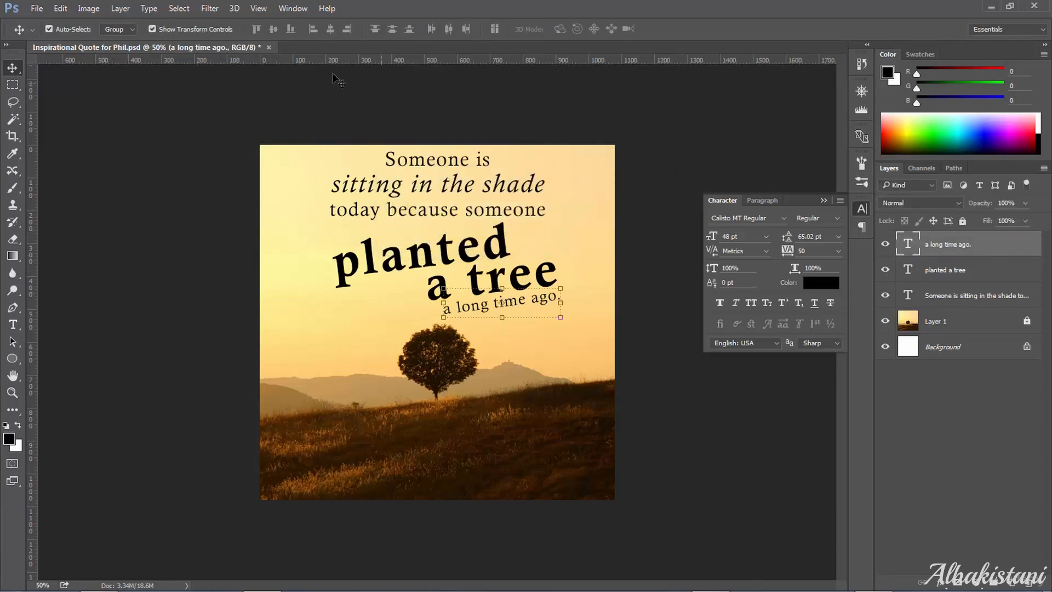
left_click(572, 320)
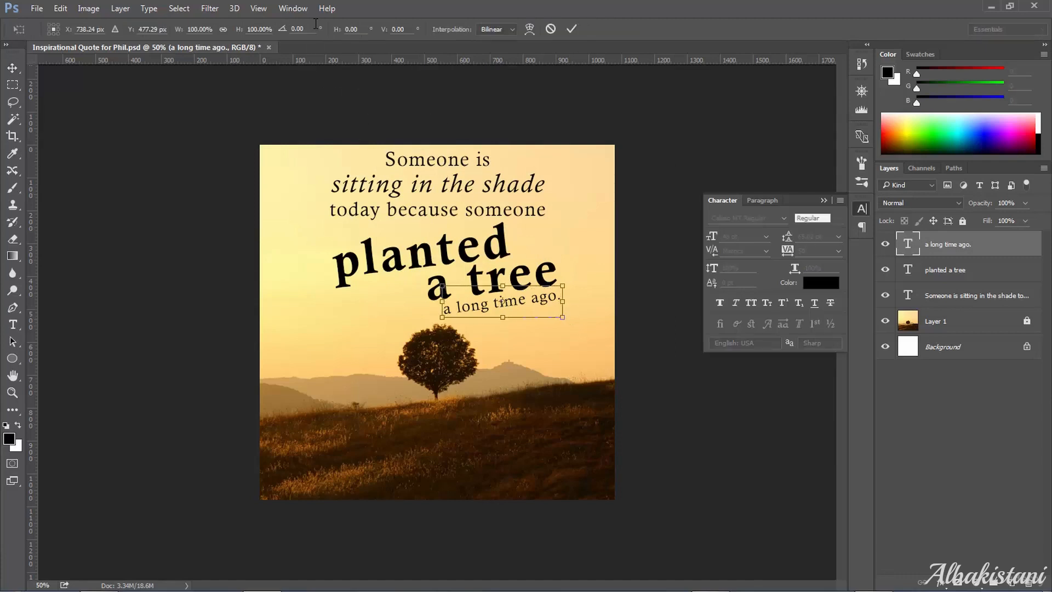
left_click_drag(265, 29, 233, 31)
type("-1")
key("Return")
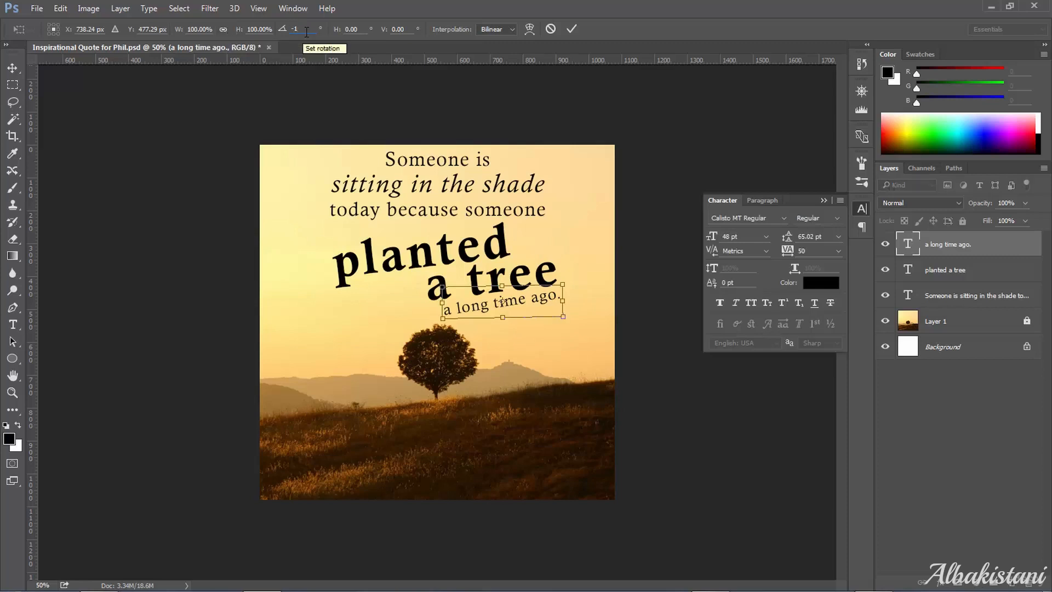
type("1")
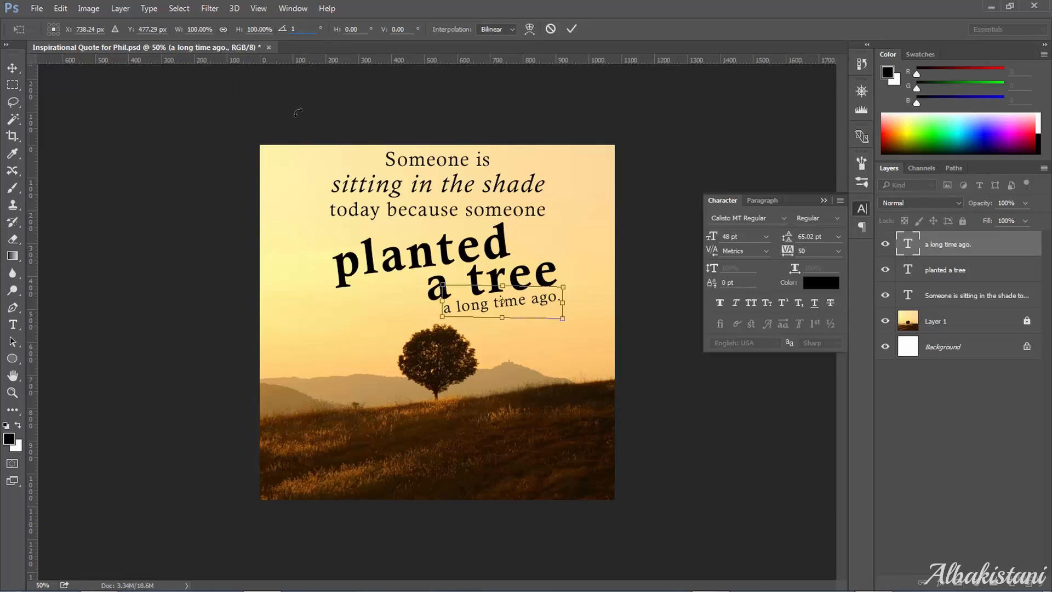
key("Return")
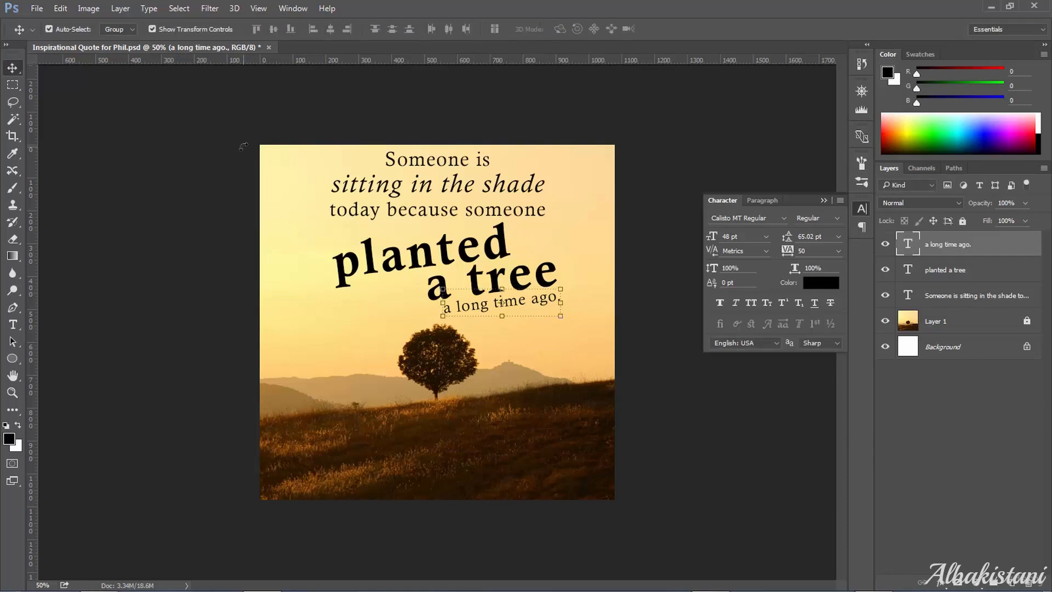
left_click(244, 148)
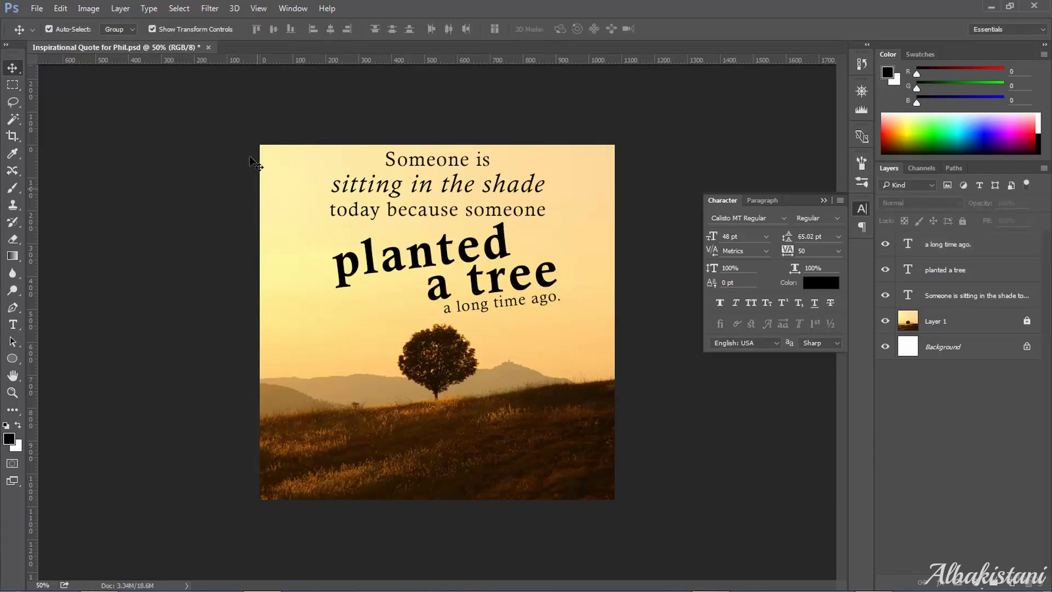
- Nudge "a long time ago." slightly up toward "a tree", and deselect the layer
left_click(464, 306)
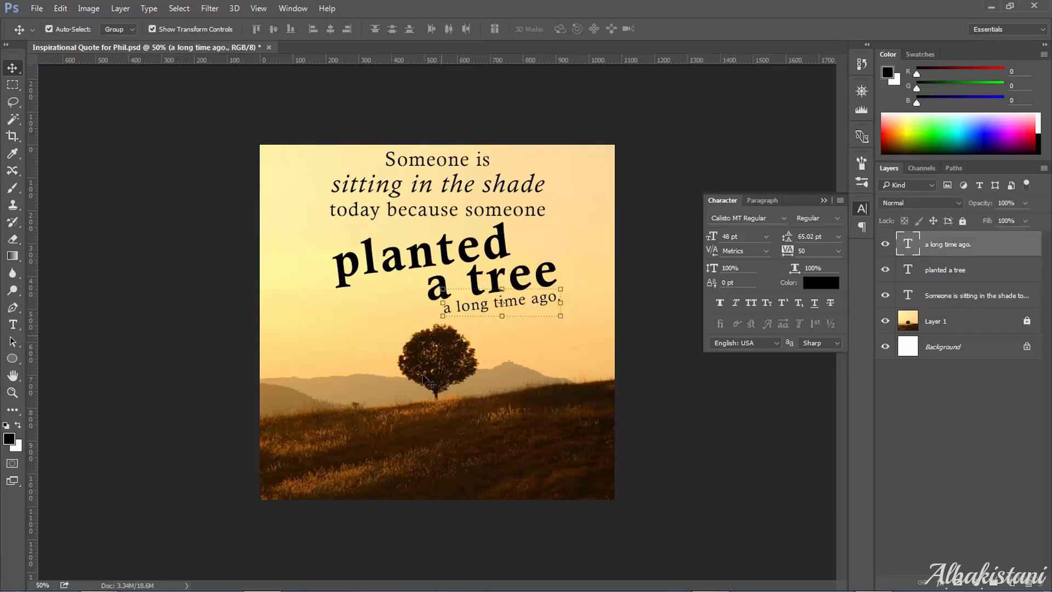
key("Up")
key("Up")
key("Up")
key("Up")
key("Up")
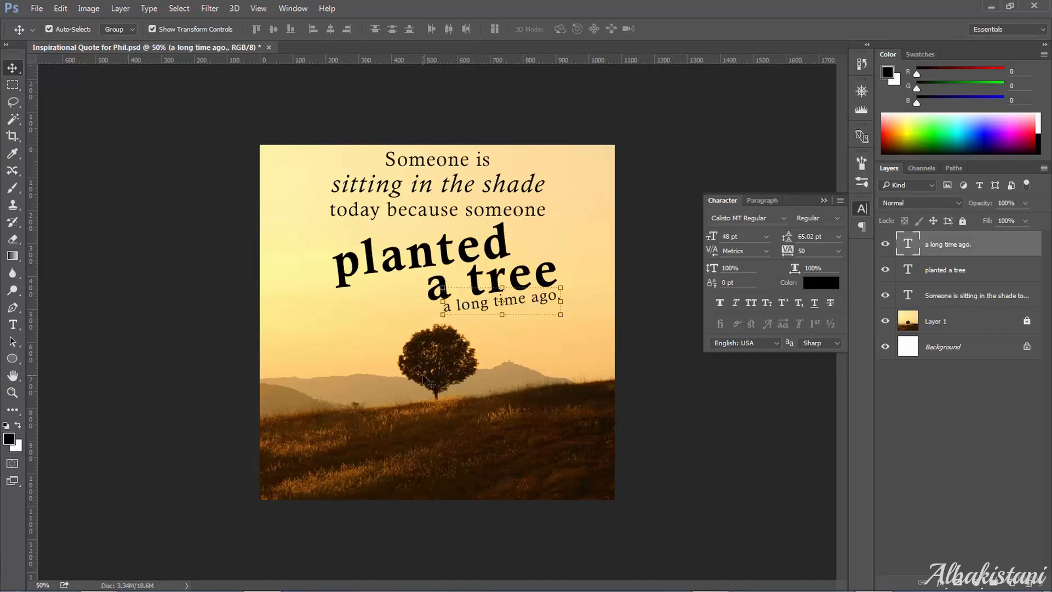
left_click(214, 277)
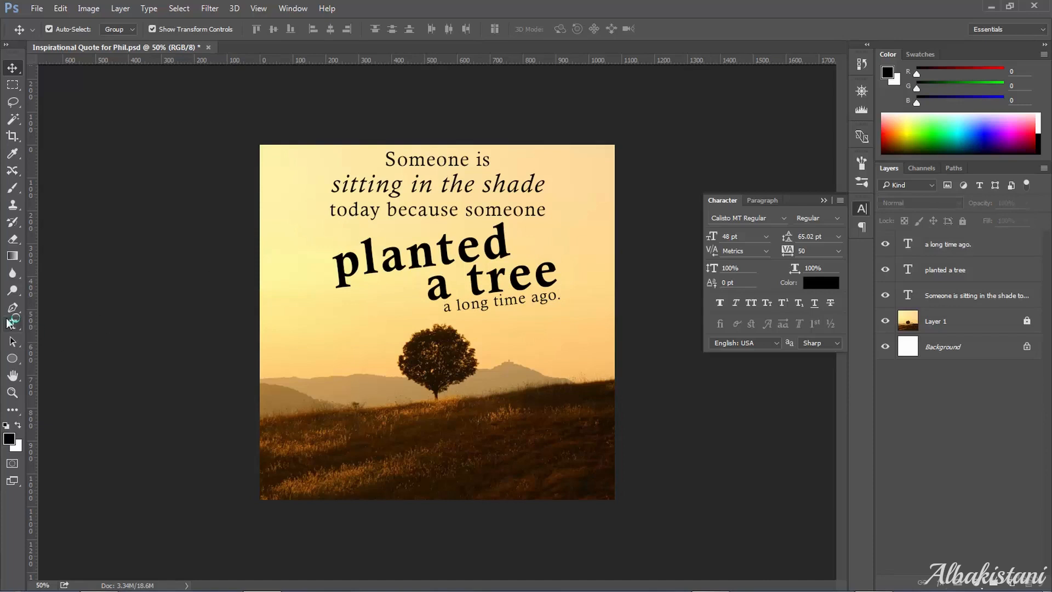
- Add a new horizontal text layer reading "- Warren Buffet" and move it beneath "a long time ago."
left_click(16, 325)
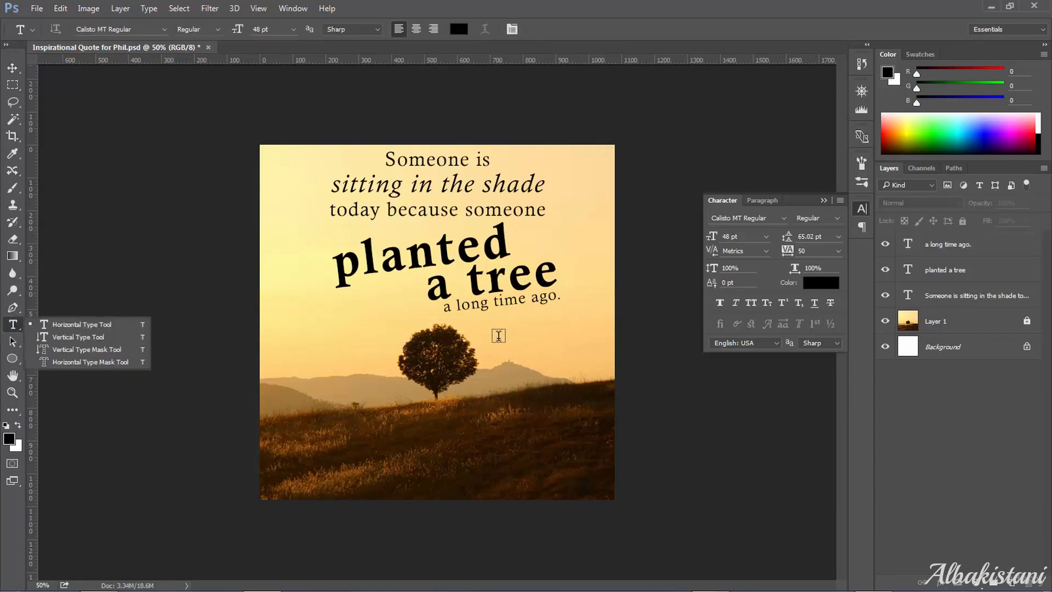
left_click(502, 351)
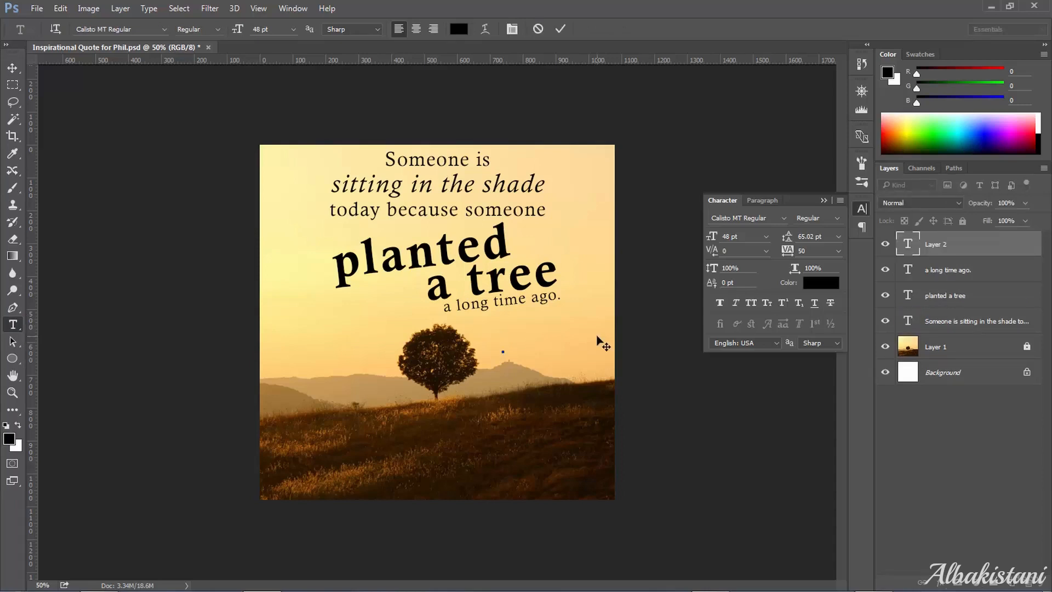
type("- Warren Buffet")
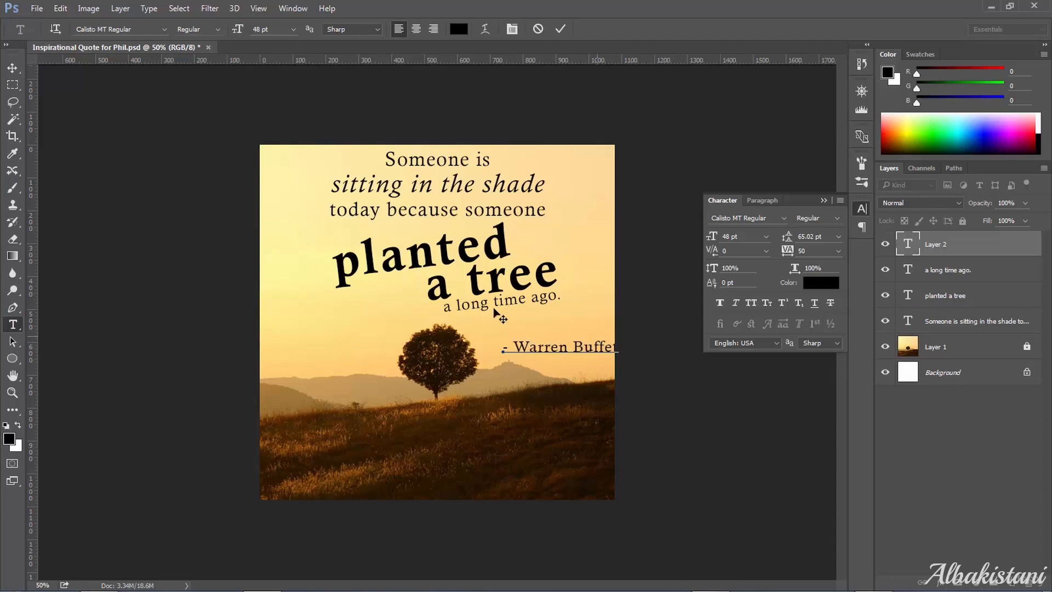
left_click(12, 67)
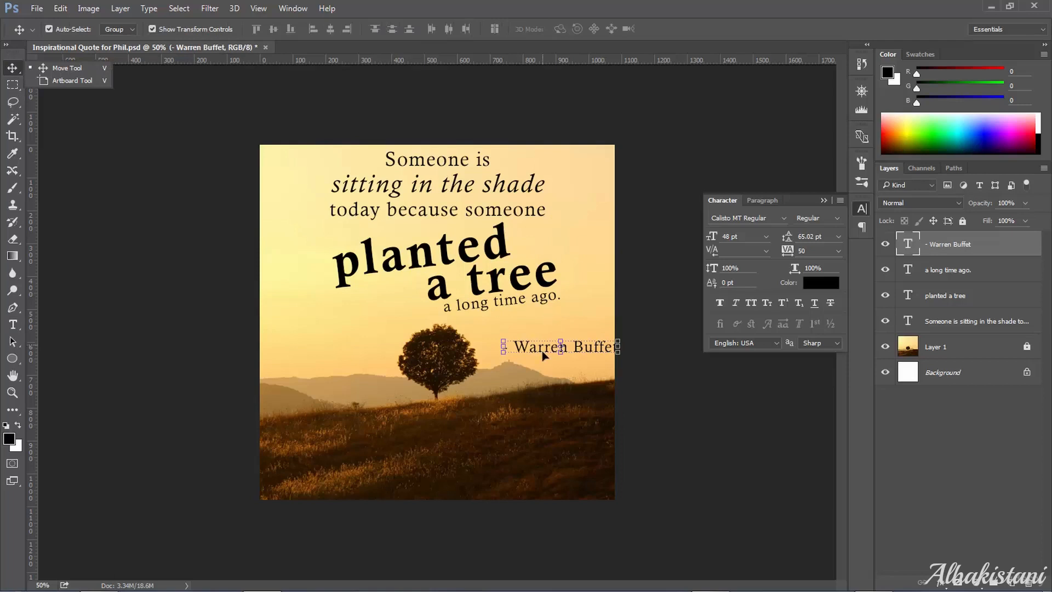
left_click_drag(541, 350, 521, 337)
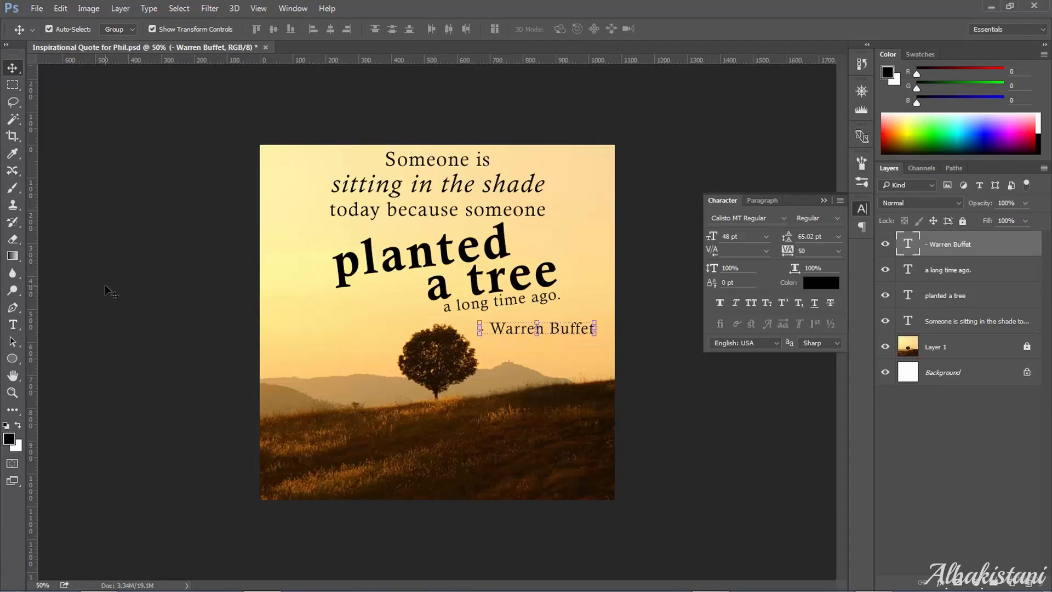
- Set the font size of the "- Warren Buffet" text to 36 pt
left_click(13, 324)
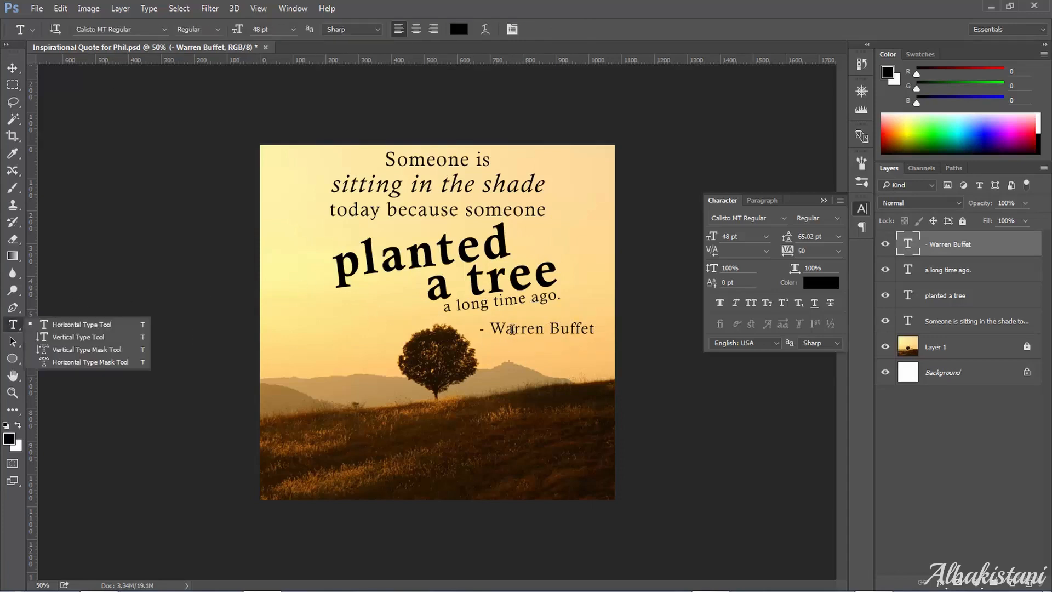
triple_click(512, 329)
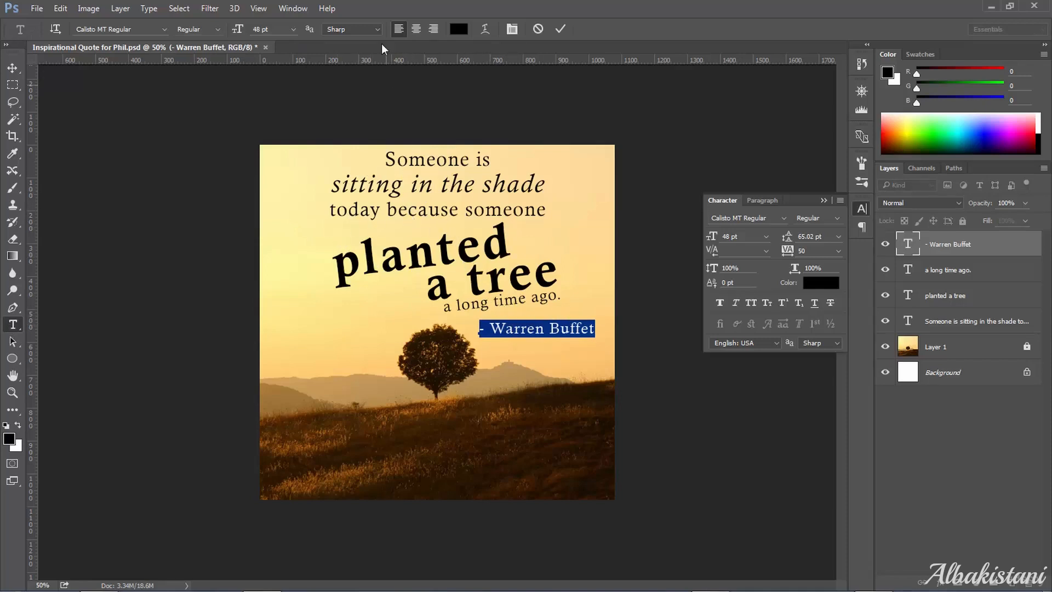
left_click(293, 31)
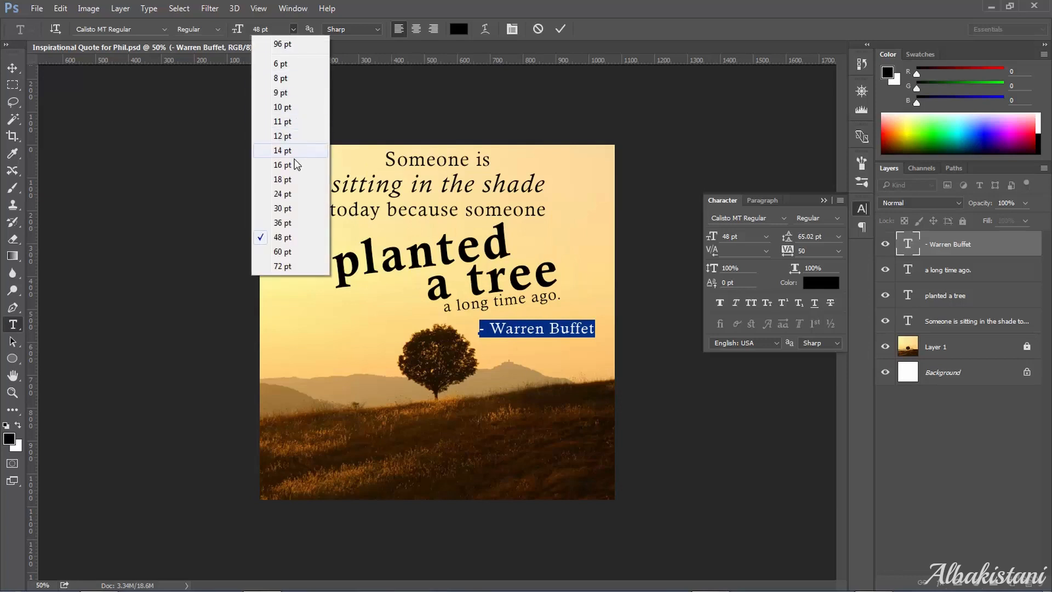
left_click(287, 224)
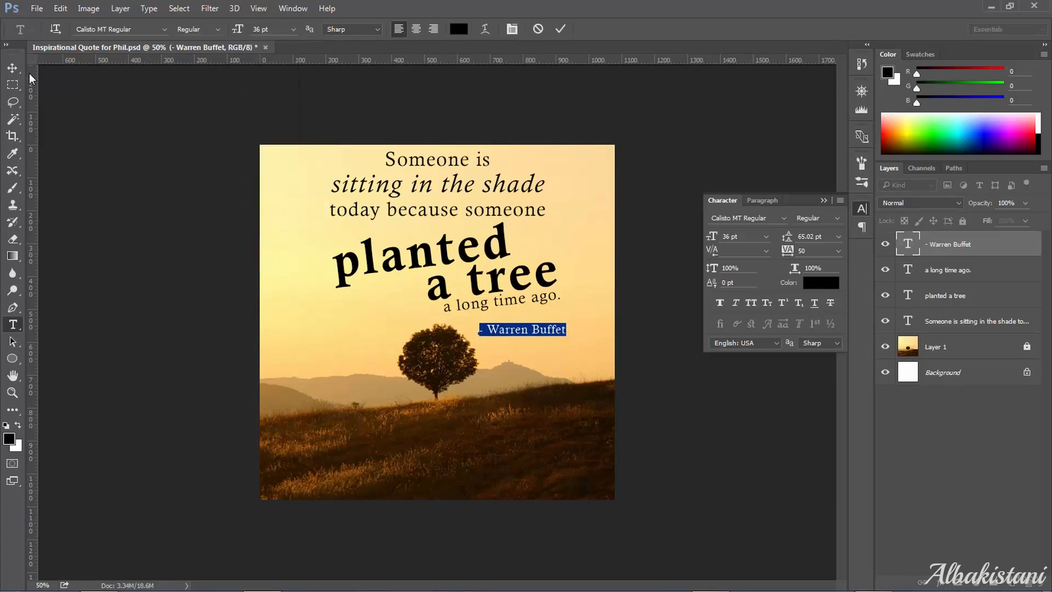
left_click(13, 68)
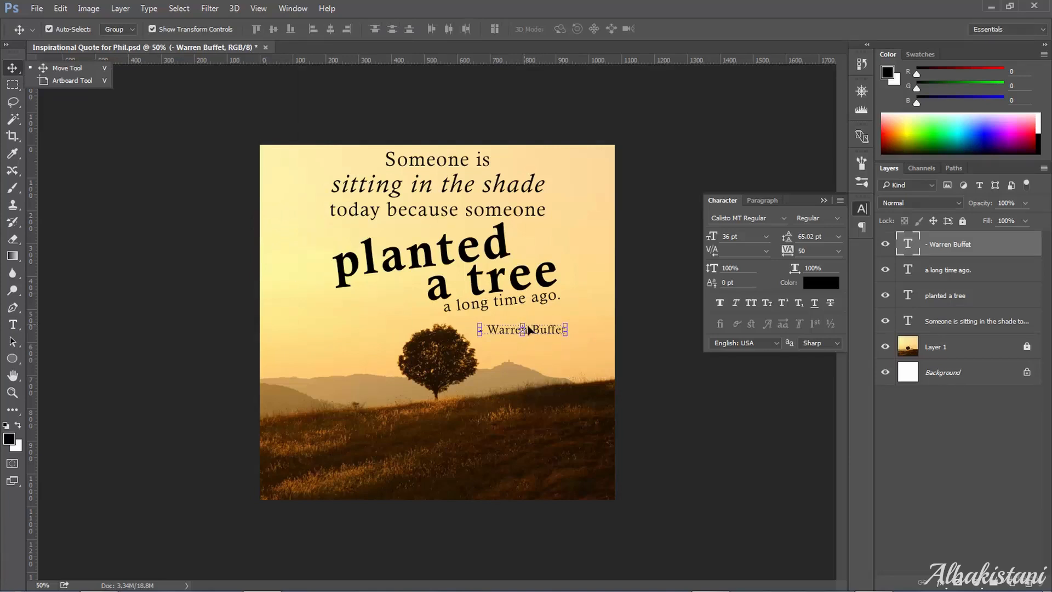
- Nudge the "- Warren Buffet" text slightly right and up to sit closer beneath the quote, and deselect the layer
left_click(540, 335)
key("shift+Right")
key("shift+Right")
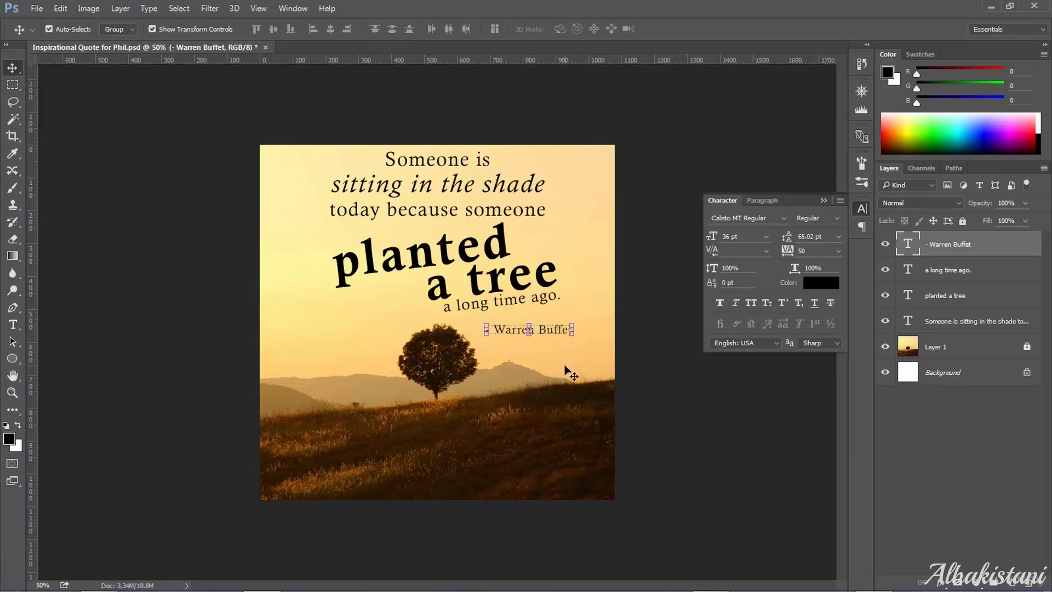
left_click(186, 159)
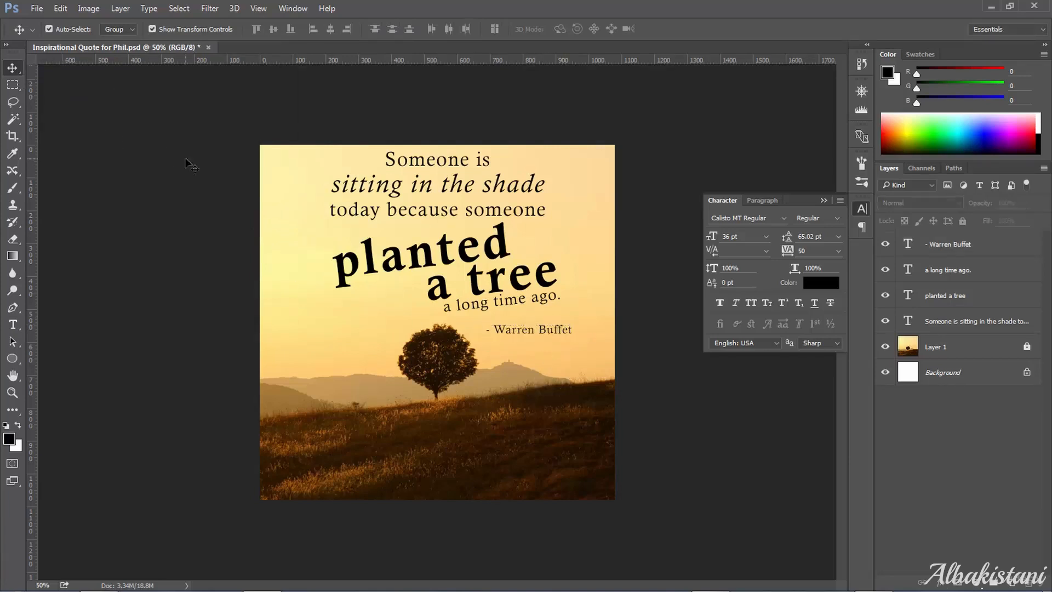
left_click(518, 333)
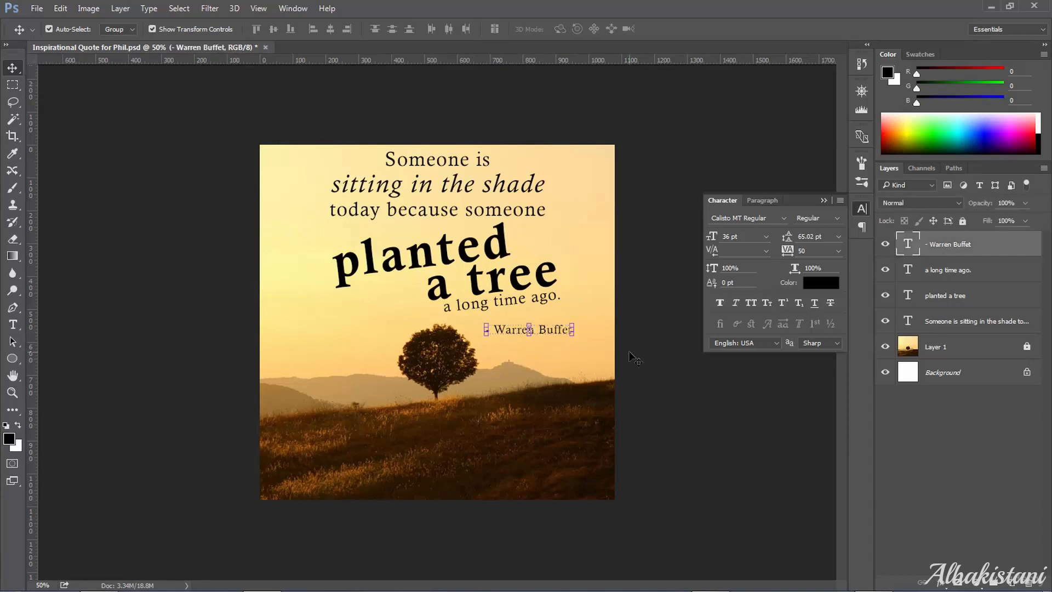
key("shift+Up")
key("shift+Up")
left_click(634, 358)
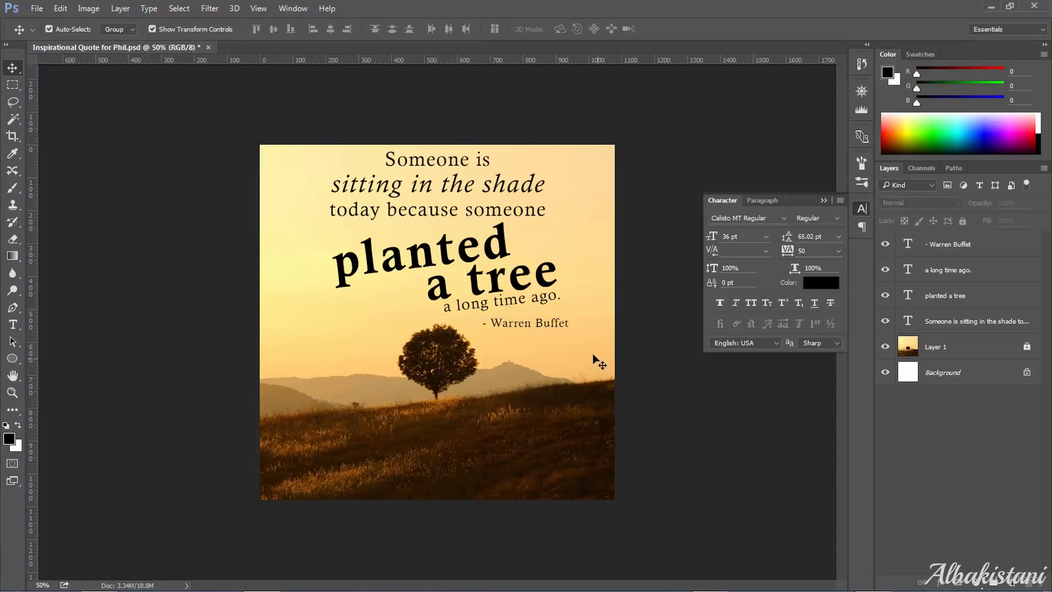
left_click(553, 323)
left_click(618, 351)
- Save the document with the character settings collapsed, and unlock the sunset photo on Layer 1
left_click(824, 199)
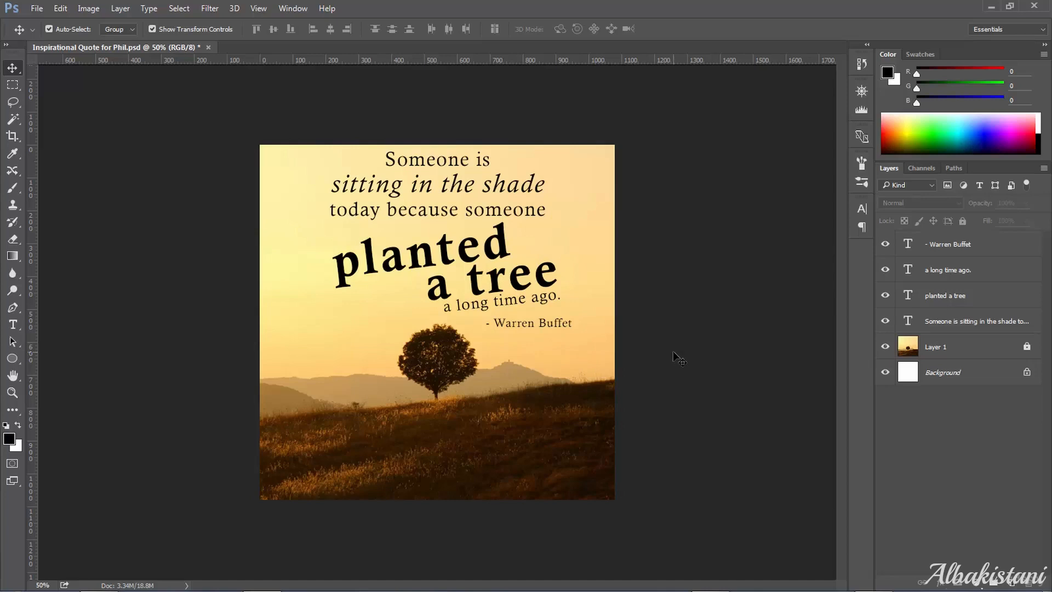
key("ctrl+s")
left_click(946, 352)
left_click(1027, 347)
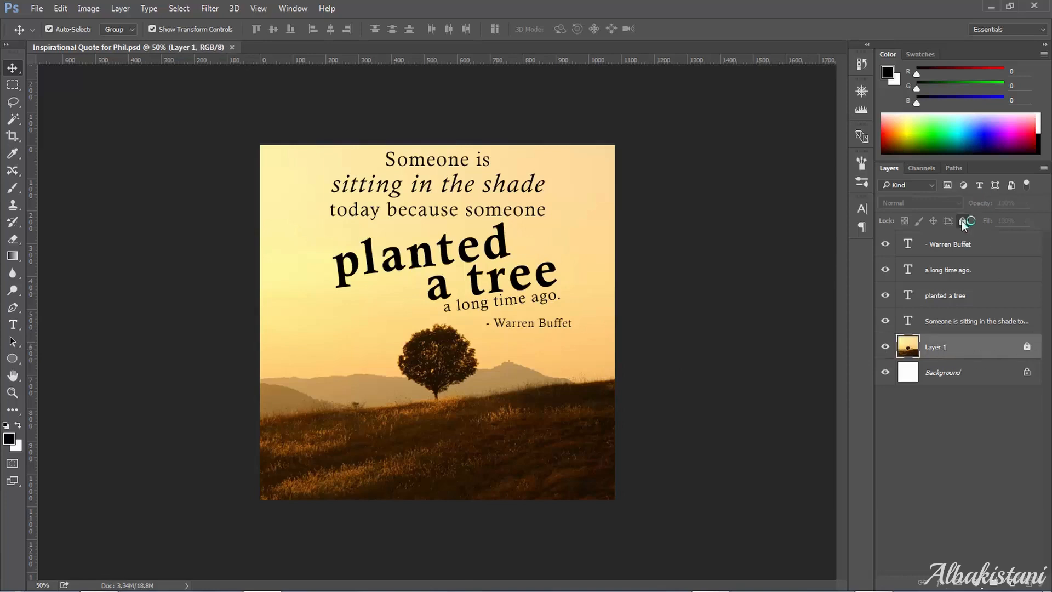
- Apply a Brightness/Contrast adjustment to the sunset photo with brightness -20 and contrast 34
left_click(62, 9)
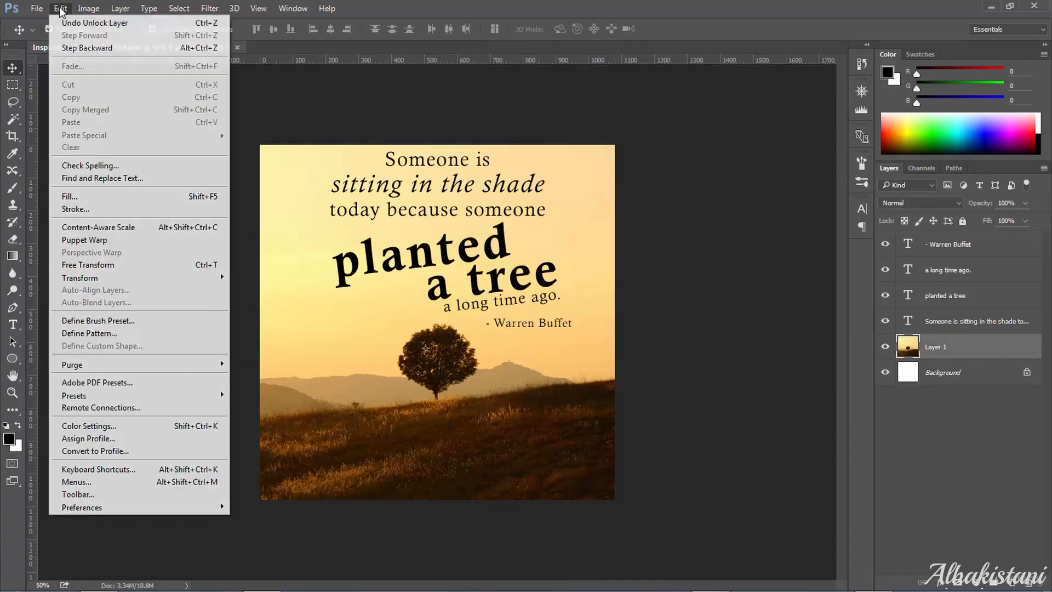
mouse_move(88, 8)
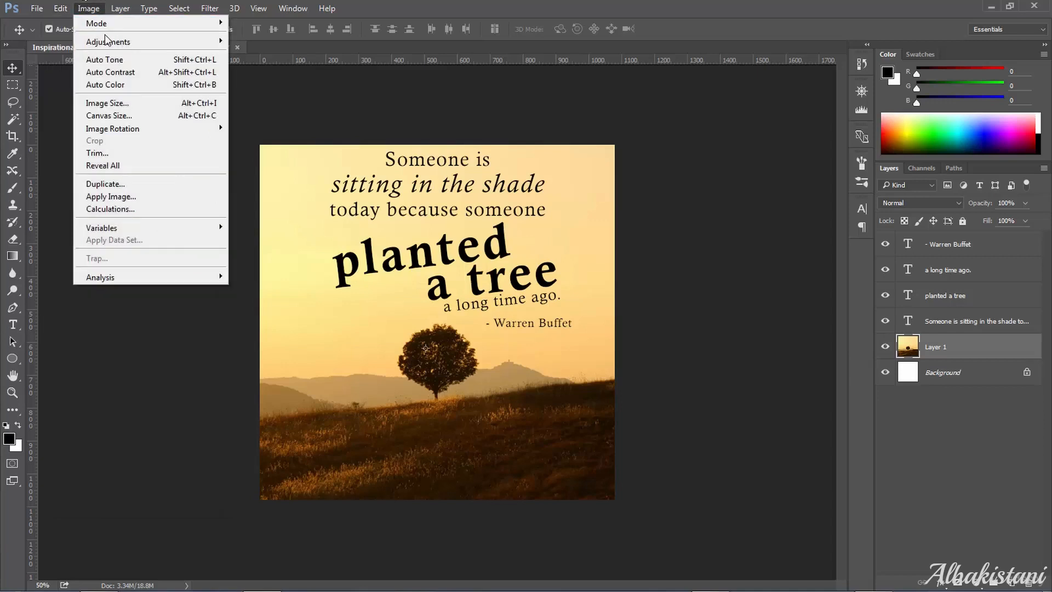
mouse_move(107, 43)
left_click(261, 42)
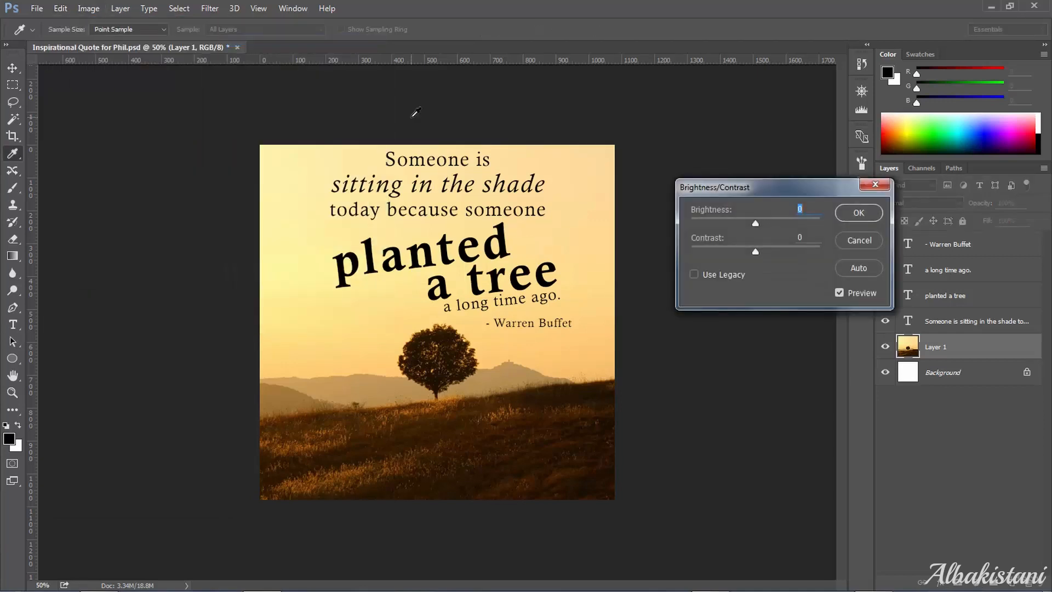
left_click(755, 253)
mouse_move(756, 253)
left_mouse_down()
mouse_move(776, 255)
mouse_move(744, 219)
mouse_move(741, 230)
mouse_move(763, 235)
left_mouse_up()
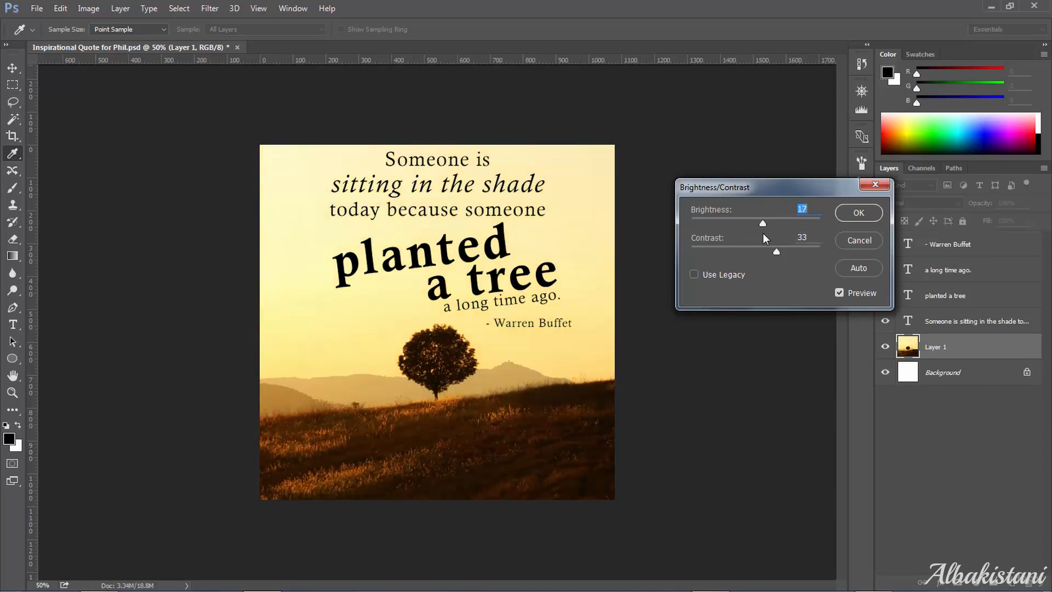
left_click_drag(762, 234, 767, 257)
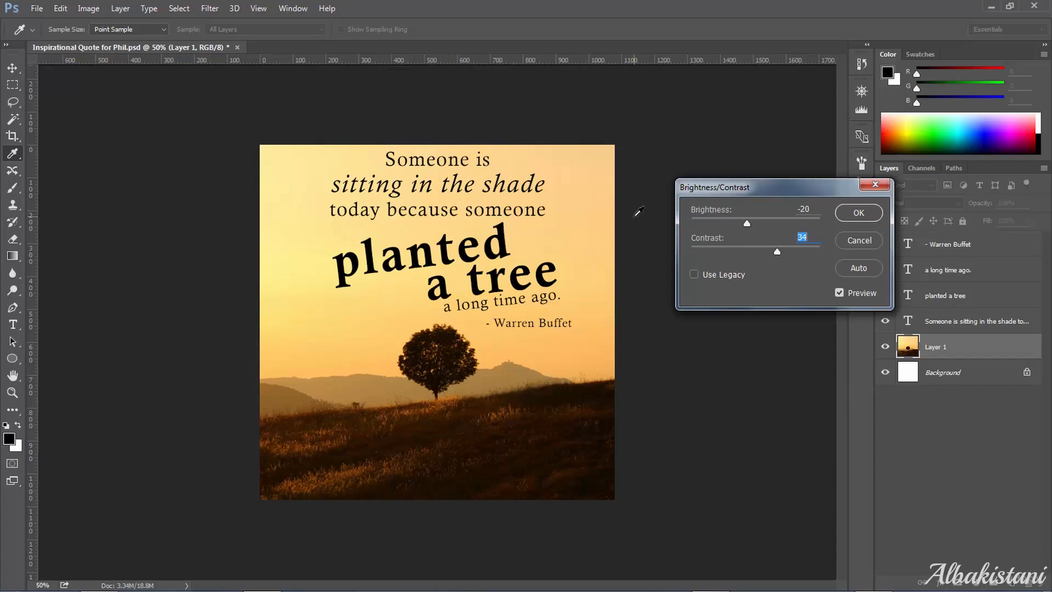
left_click(870, 221)
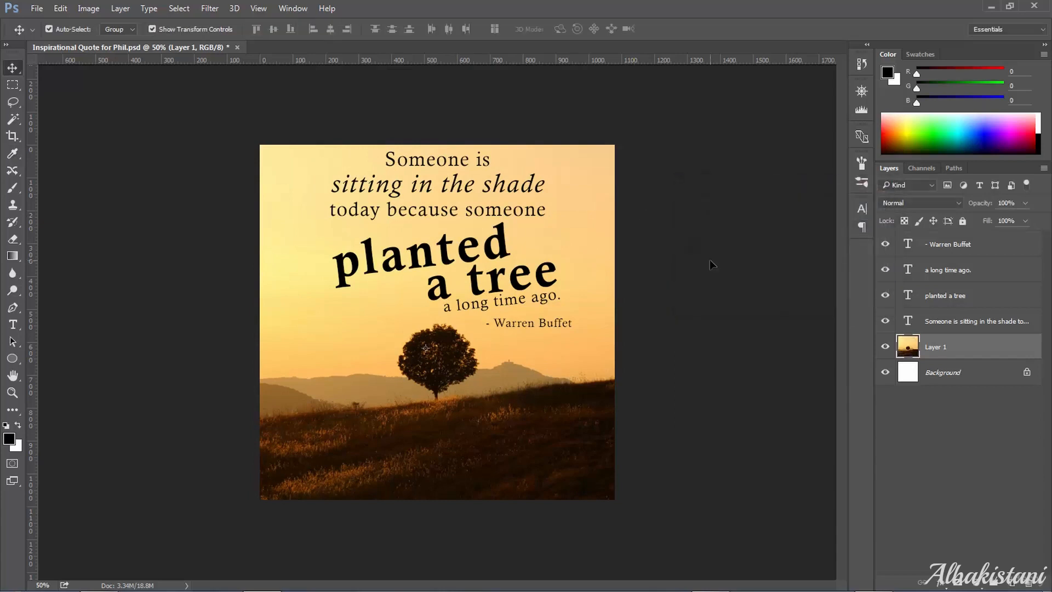